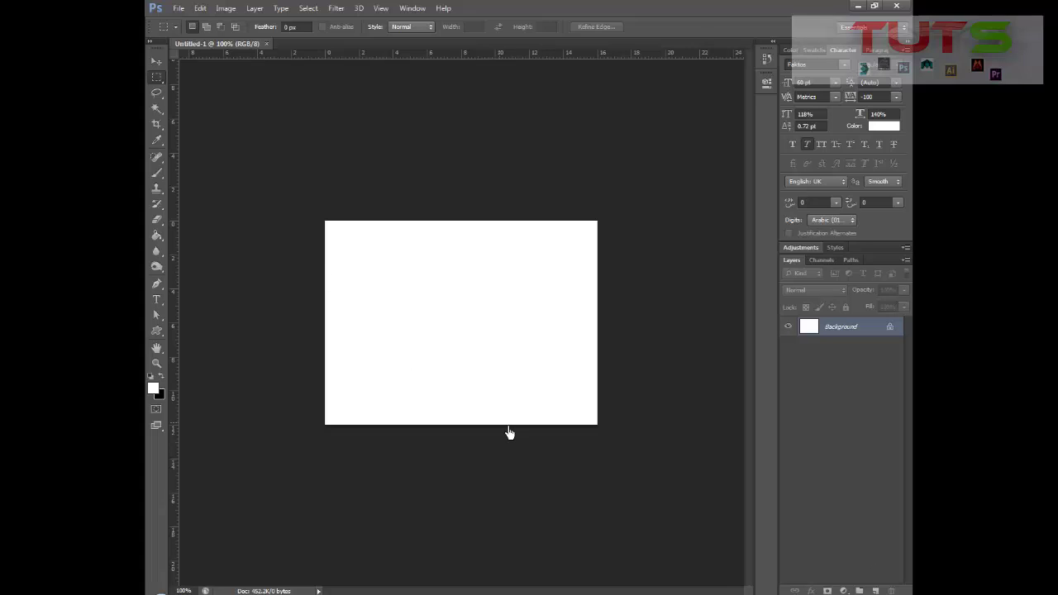
# Switch from the Rectangular Marquee tool to the Move tool with the V shortcut.
pyautogui.press('v')
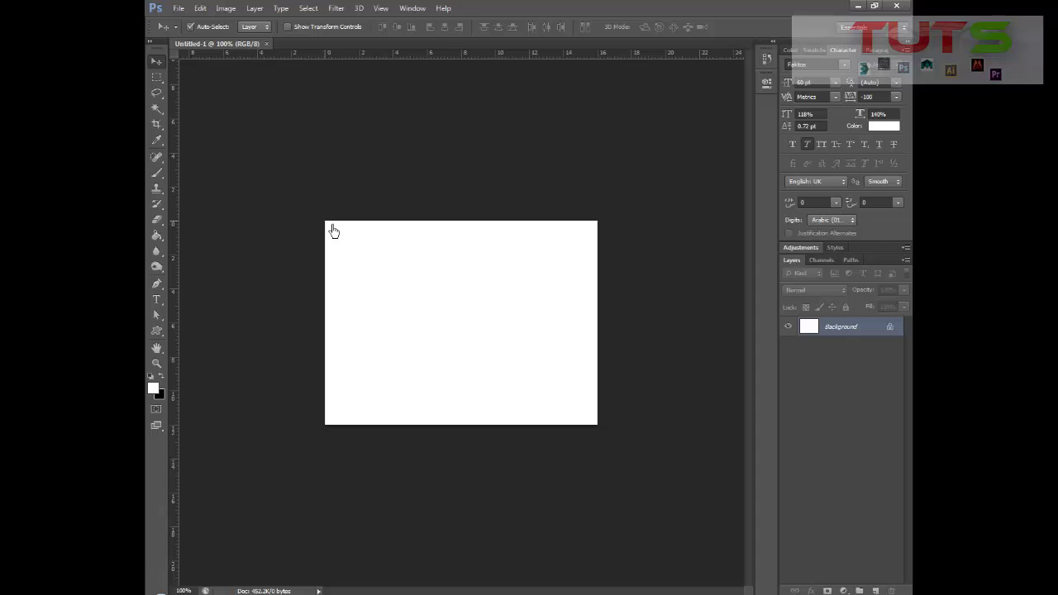
pyautogui.click(178, 8)
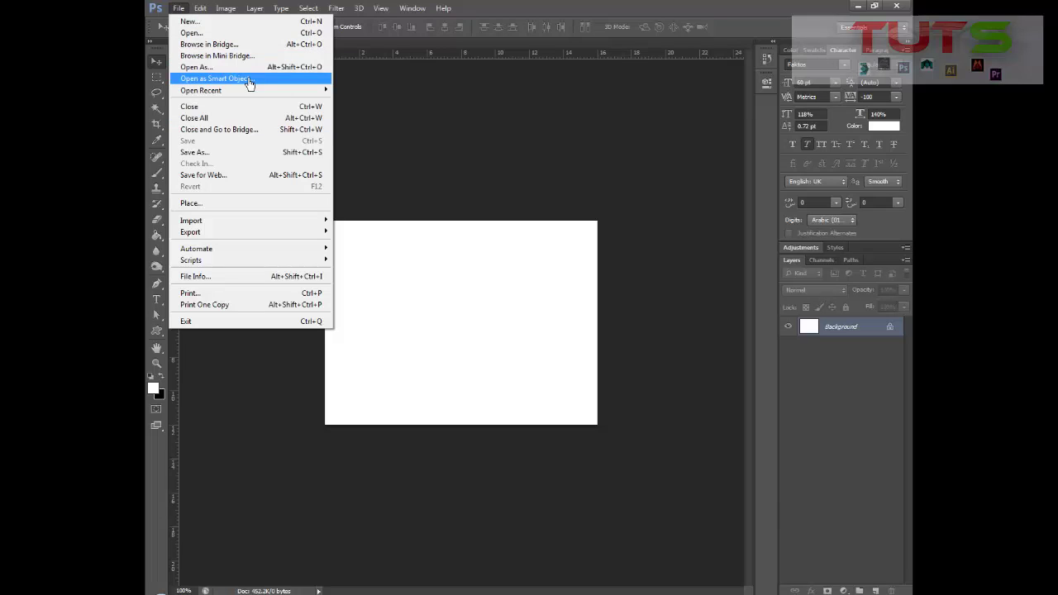
pyautogui.moveTo(281, 91)
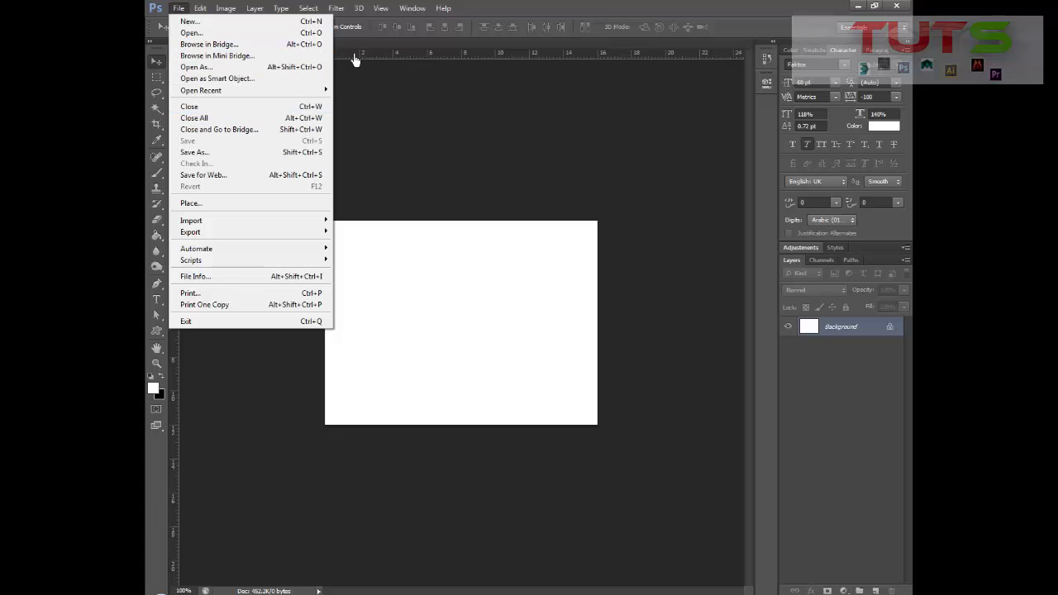
pyautogui.click(189, 33)
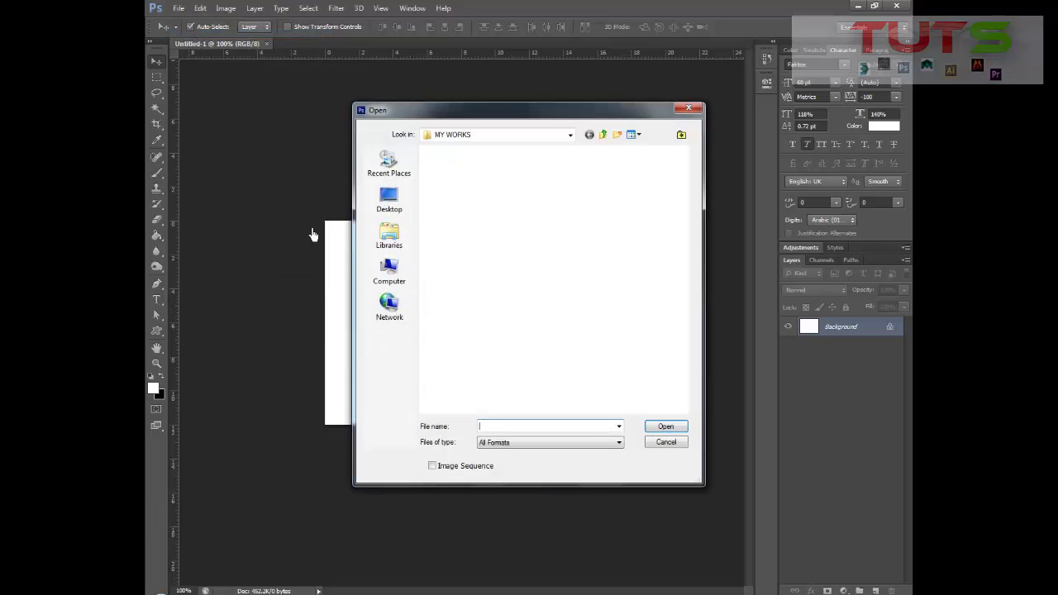
pyautogui.click(385, 238)
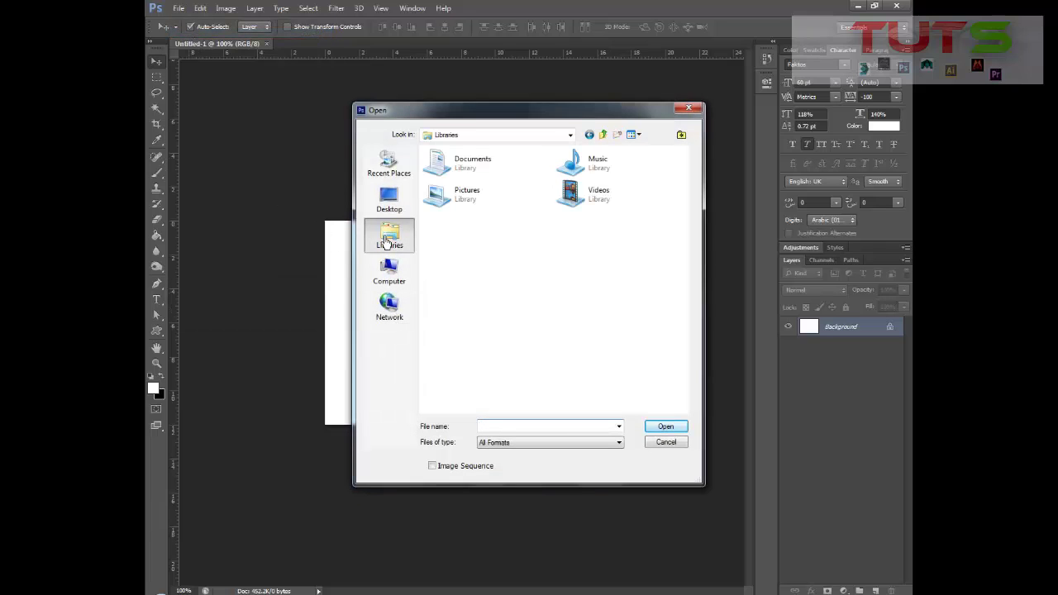
pyautogui.click(516, 168)
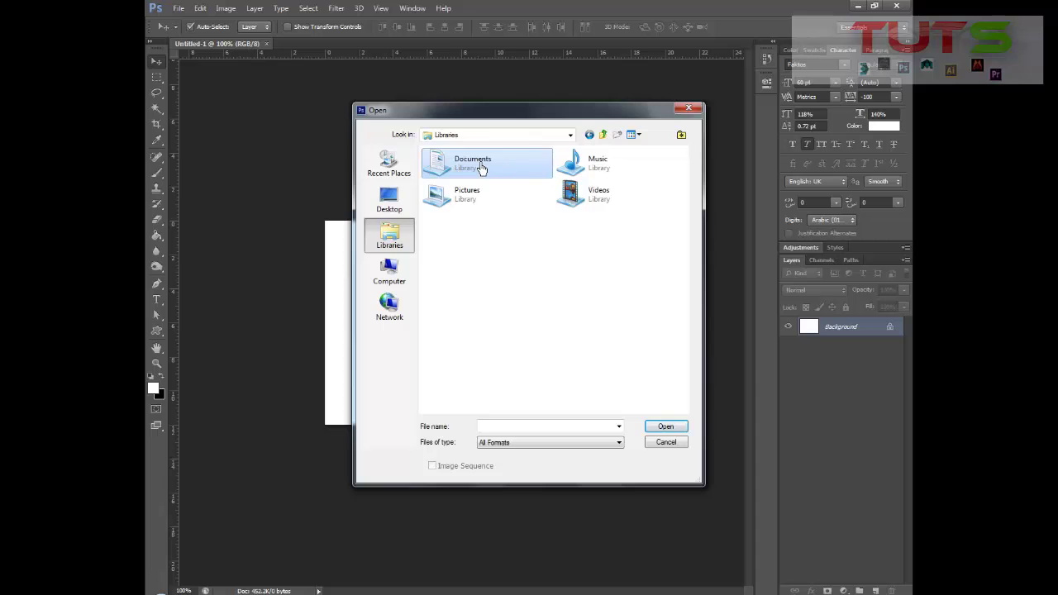
pyautogui.doubleClick(480, 168)
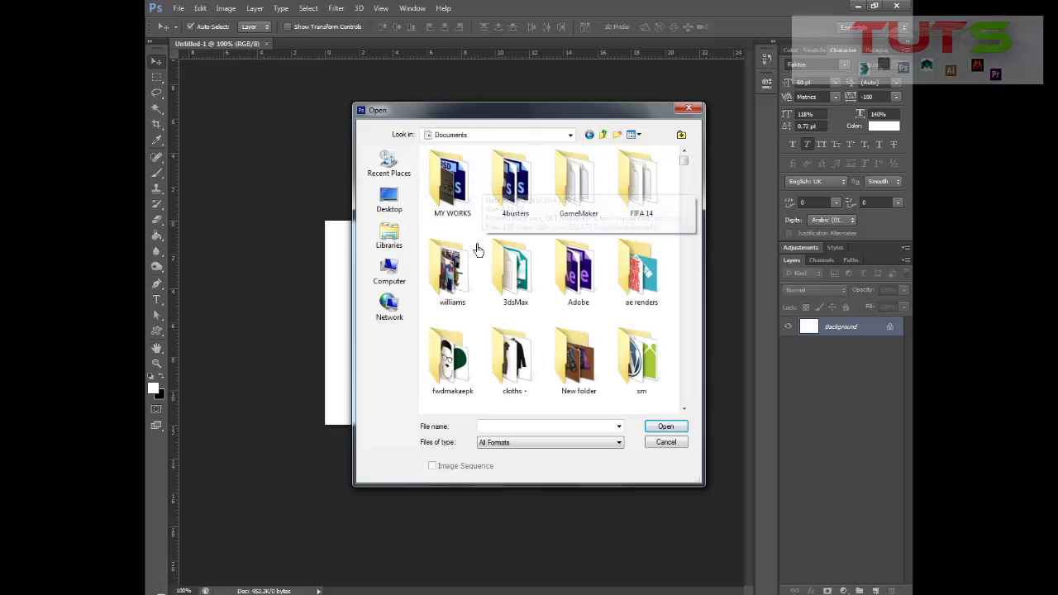
pyautogui.doubleClick(514, 268)
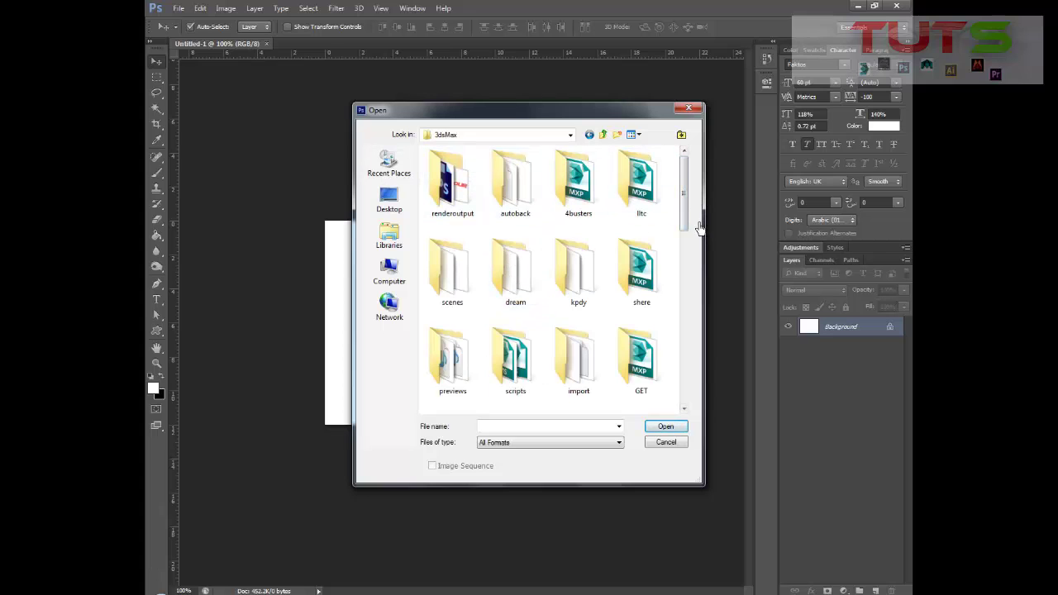
pyautogui.moveTo(689, 208)
pyautogui.mouseDown()
pyautogui.moveTo(696, 238)
pyautogui.moveTo(691, 197)
pyautogui.mouseUp()
pyautogui.doubleClick(487, 185)
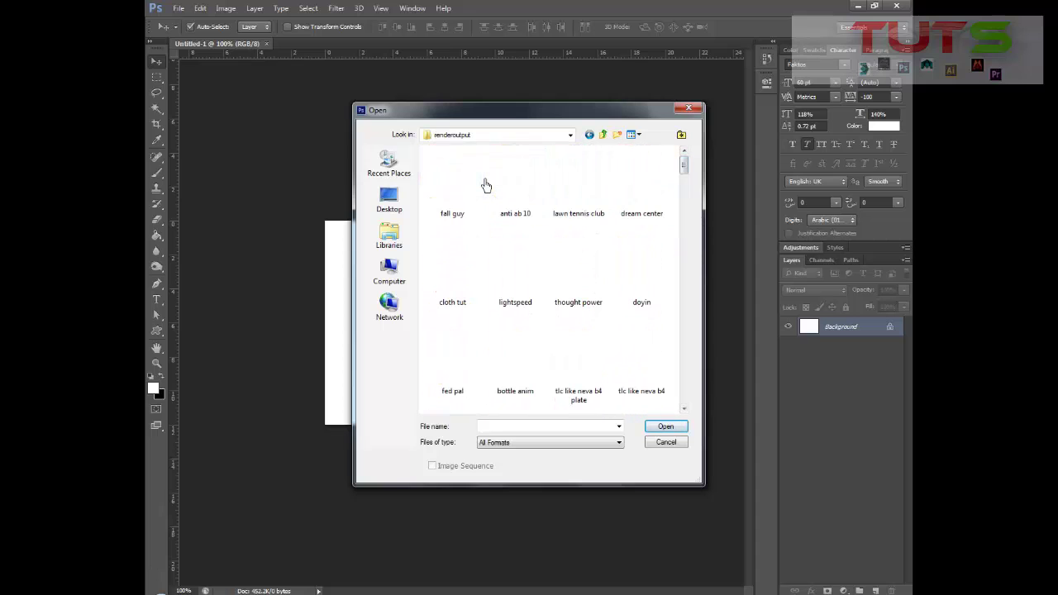
pyautogui.doubleClick(517, 188)
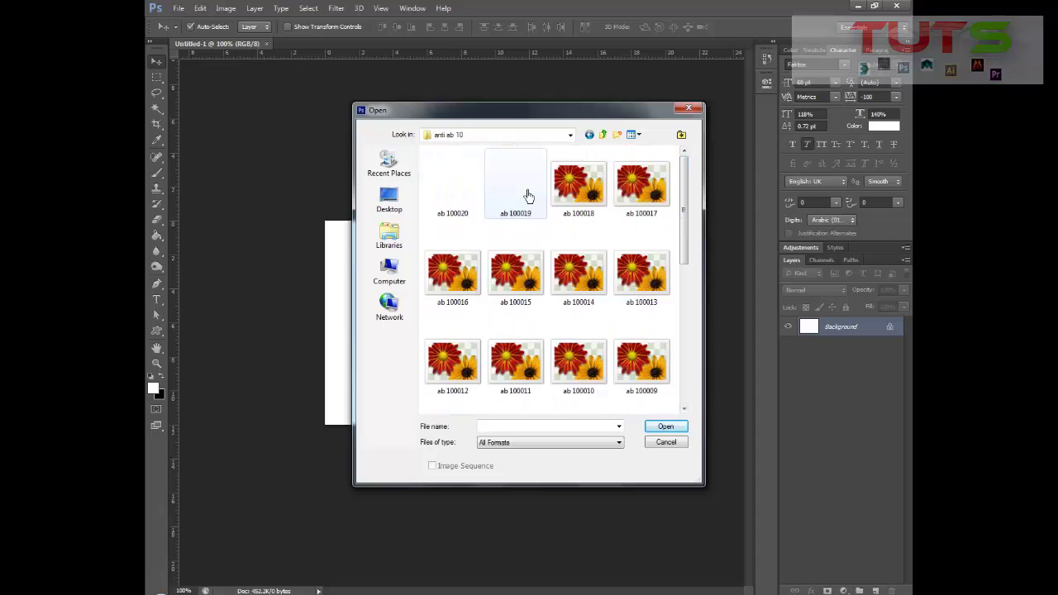
pyautogui.click(454, 182)
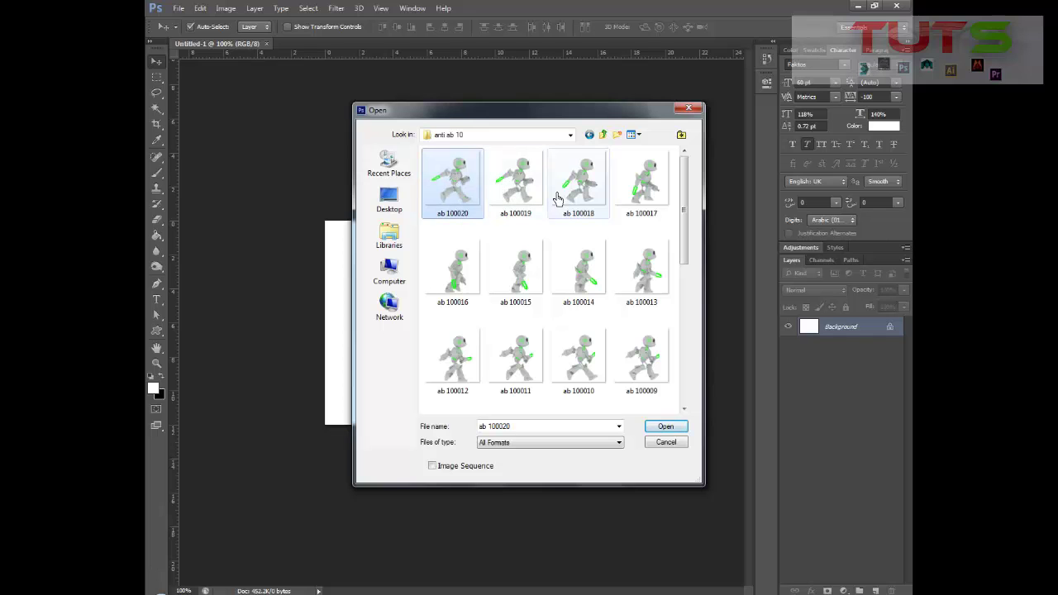
pyautogui.moveTo(691, 200)
pyautogui.mouseDown()
pyautogui.moveTo(690, 359)
pyautogui.moveTo(688, 201)
pyautogui.mouseUp()
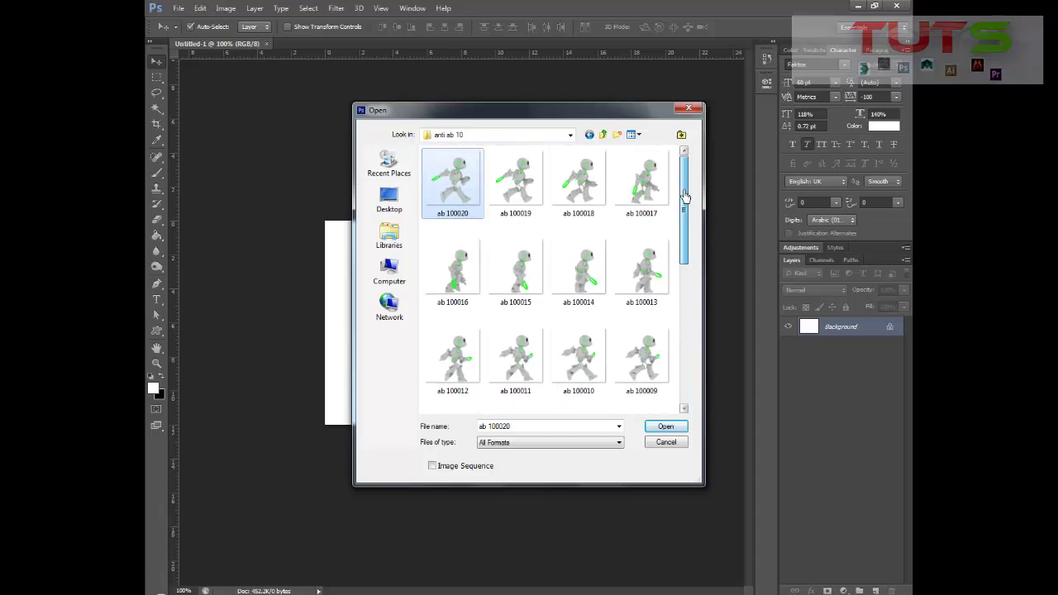
pyautogui.moveTo(699, 237); pyautogui.dragTo(702, 393)
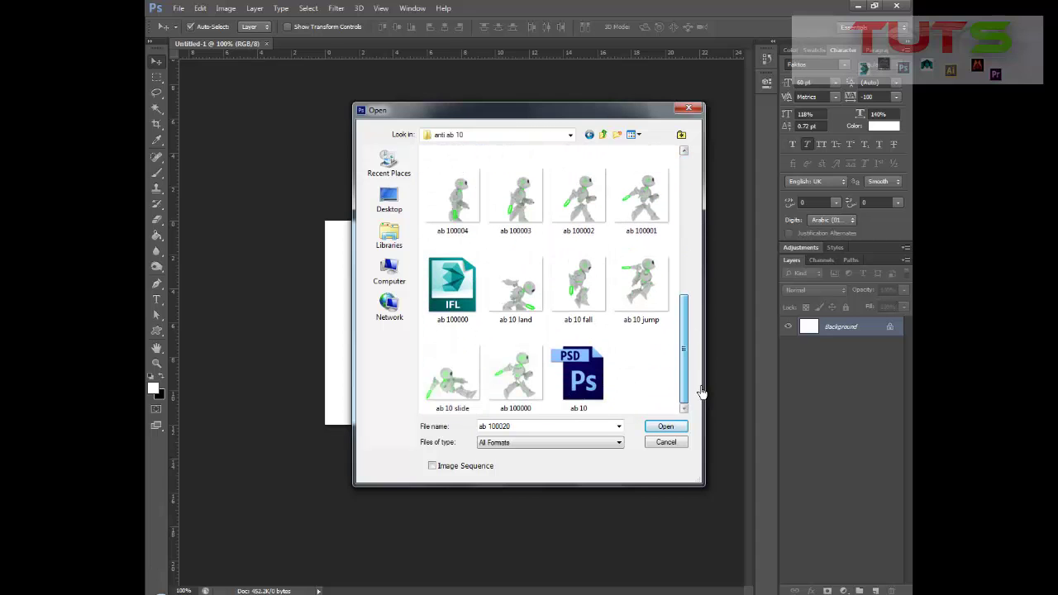
pyautogui.click(668, 447)
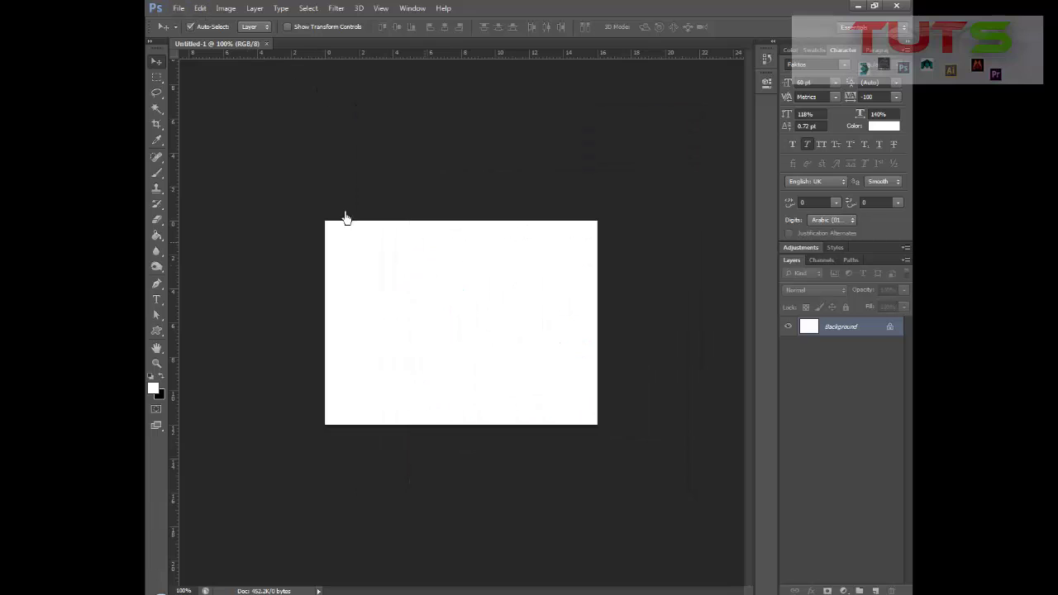
# Start File > Place and browse to Documents > 3dsMax > renderoutput > anti ab 10.
pyautogui.click(178, 9)
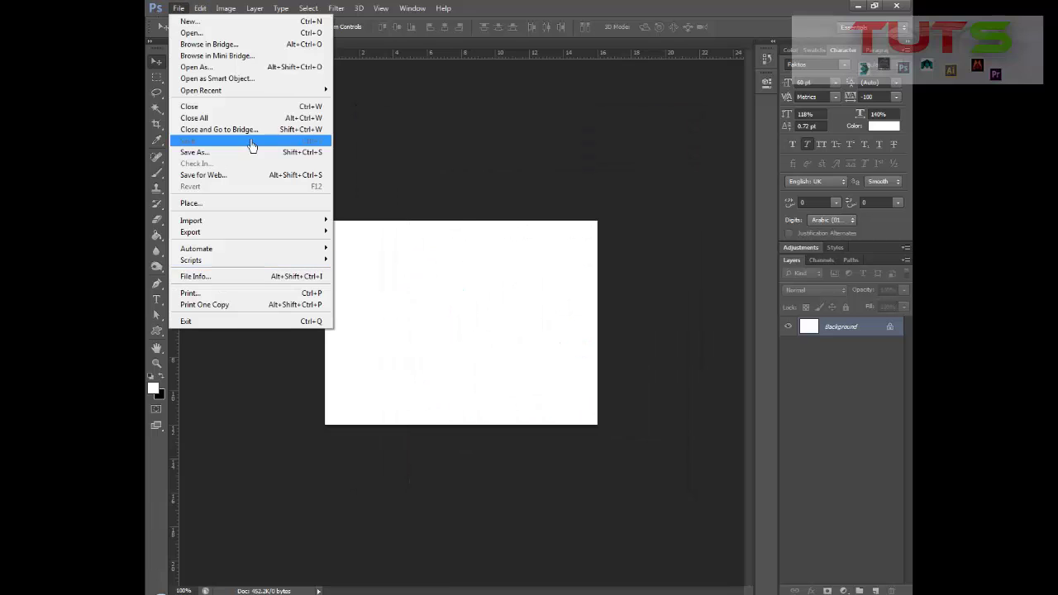
pyautogui.click(460, 217)
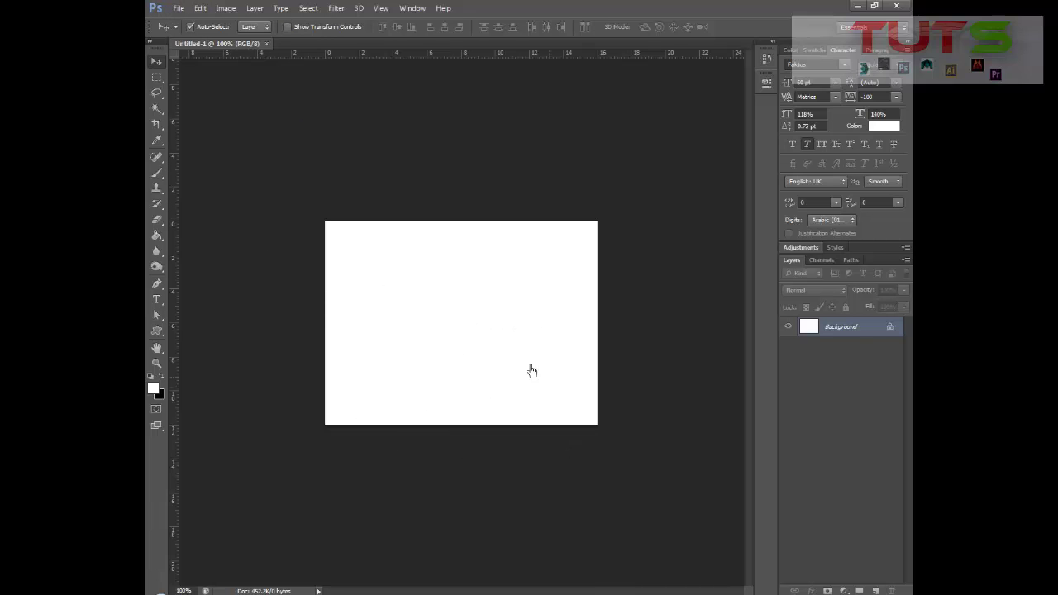
pyautogui.click(178, 8)
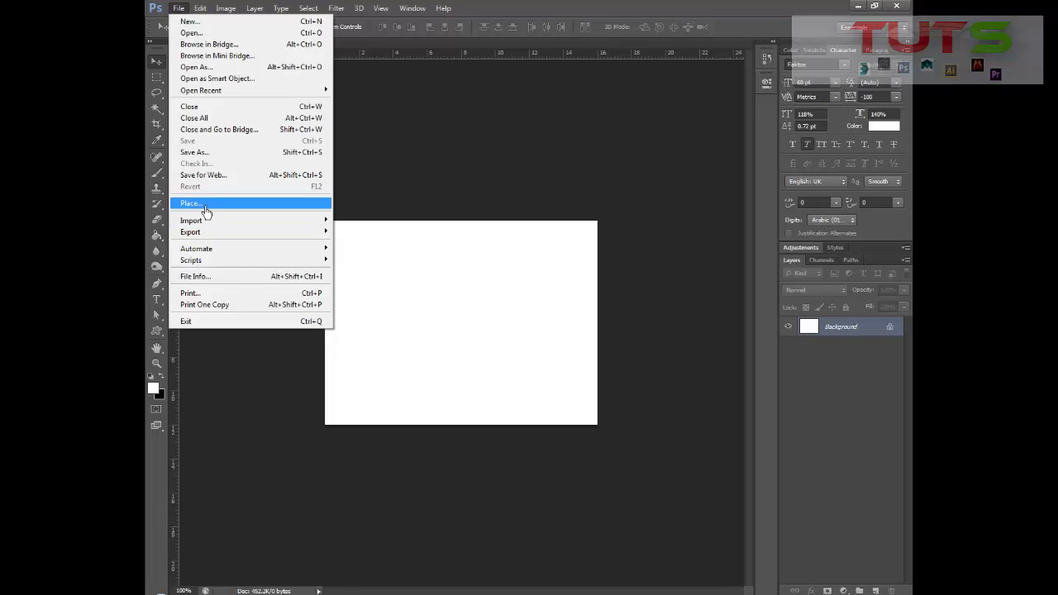
pyautogui.click(191, 204)
pyautogui.click(405, 236)
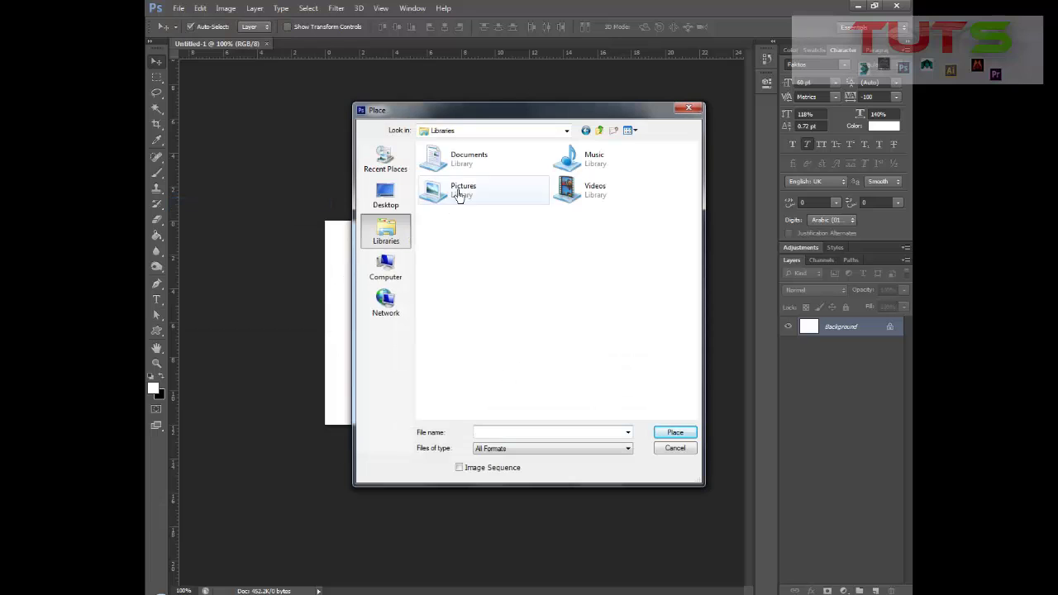
pyautogui.doubleClick(461, 149)
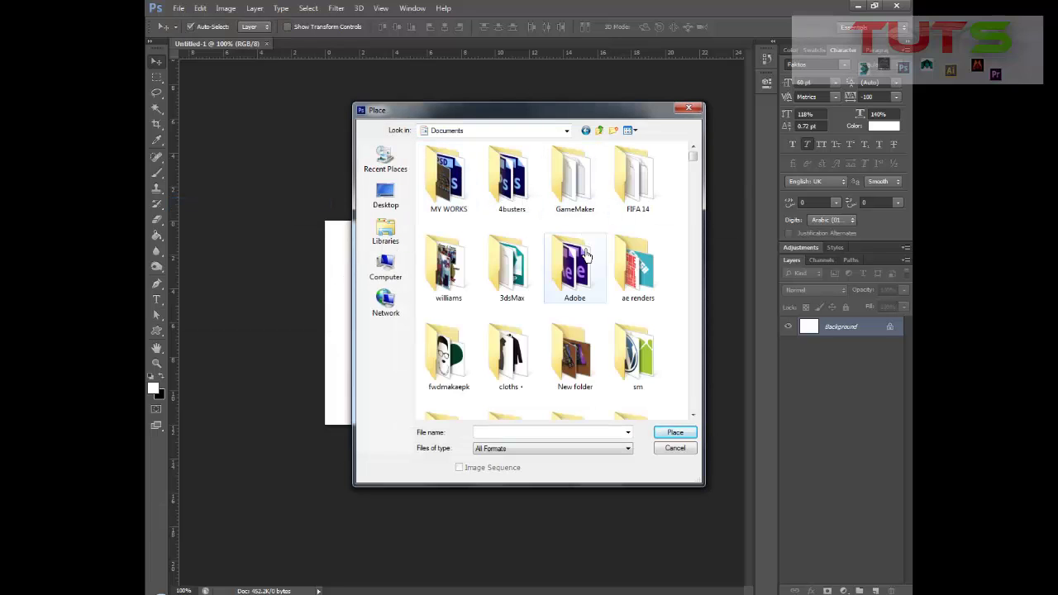
pyautogui.doubleClick(514, 277)
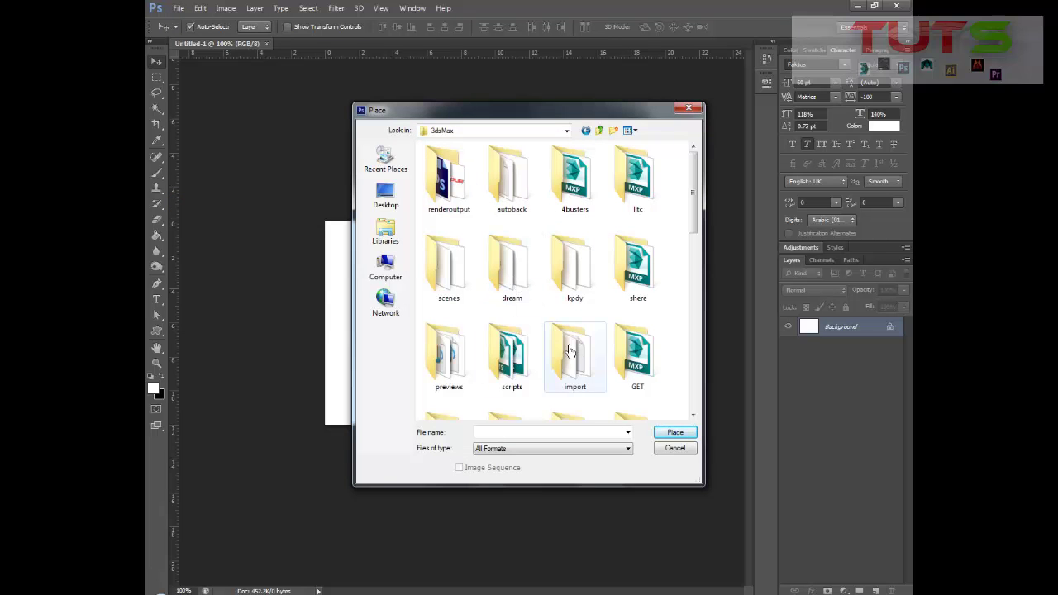
pyautogui.doubleClick(426, 154)
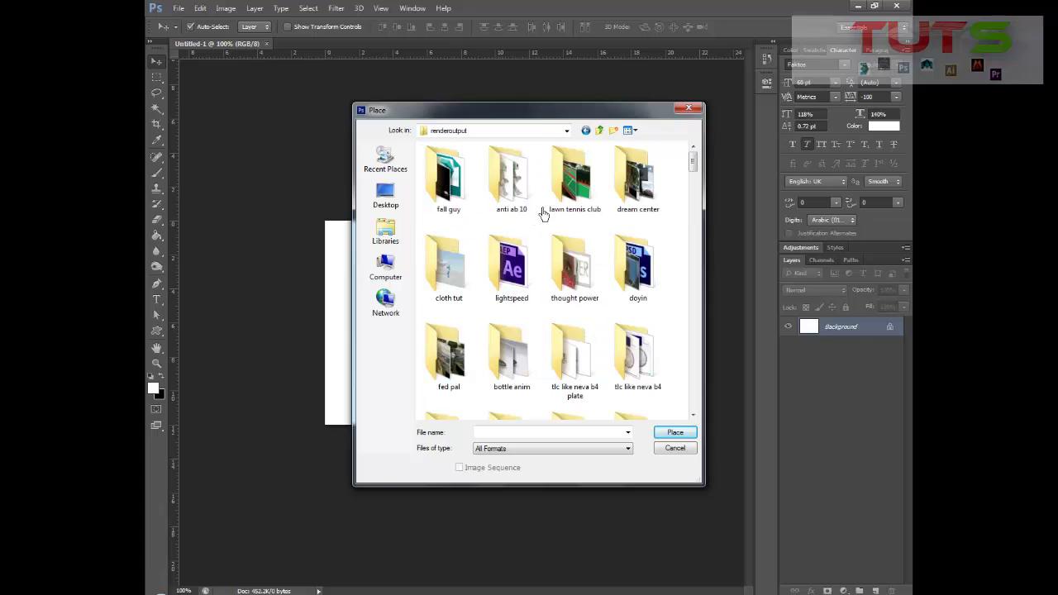
pyautogui.doubleClick(519, 197)
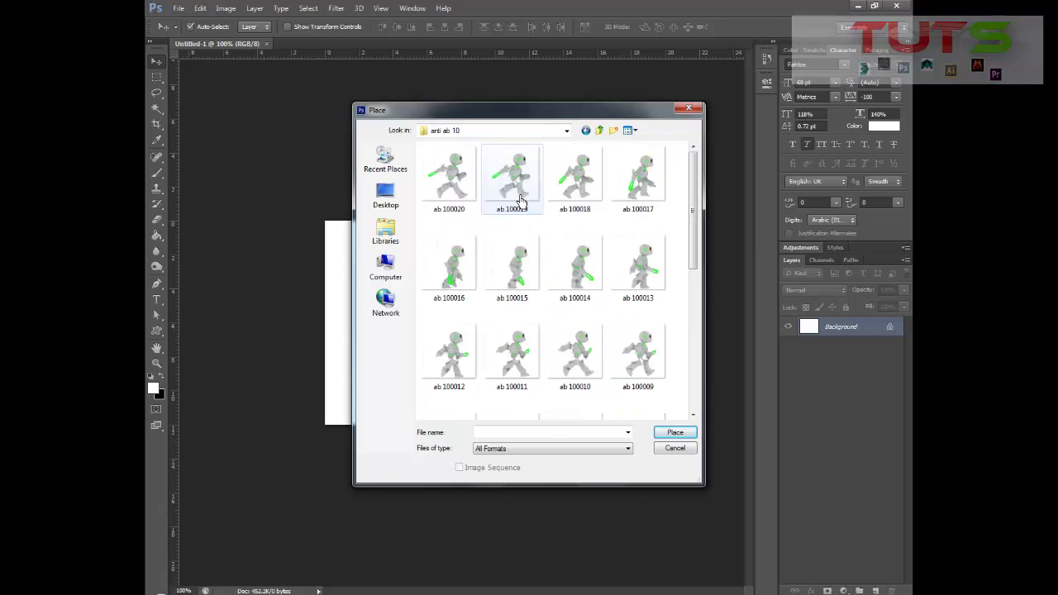
# Select robot frame ab 100000 and place it onto the canvas.
pyautogui.click(462, 177)
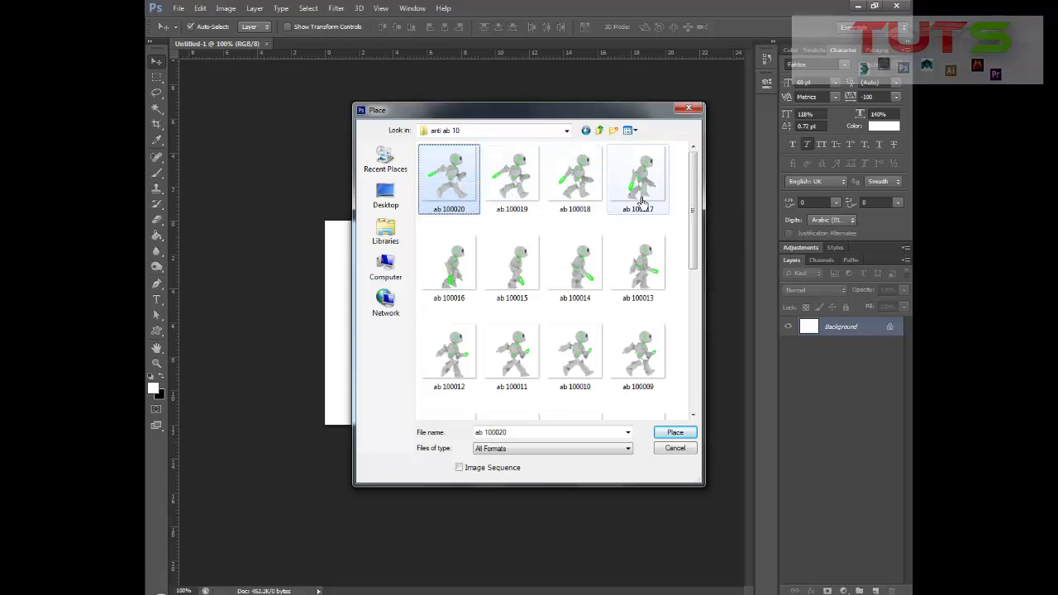
pyautogui.moveTo(697, 199); pyautogui.dragTo(712, 358)
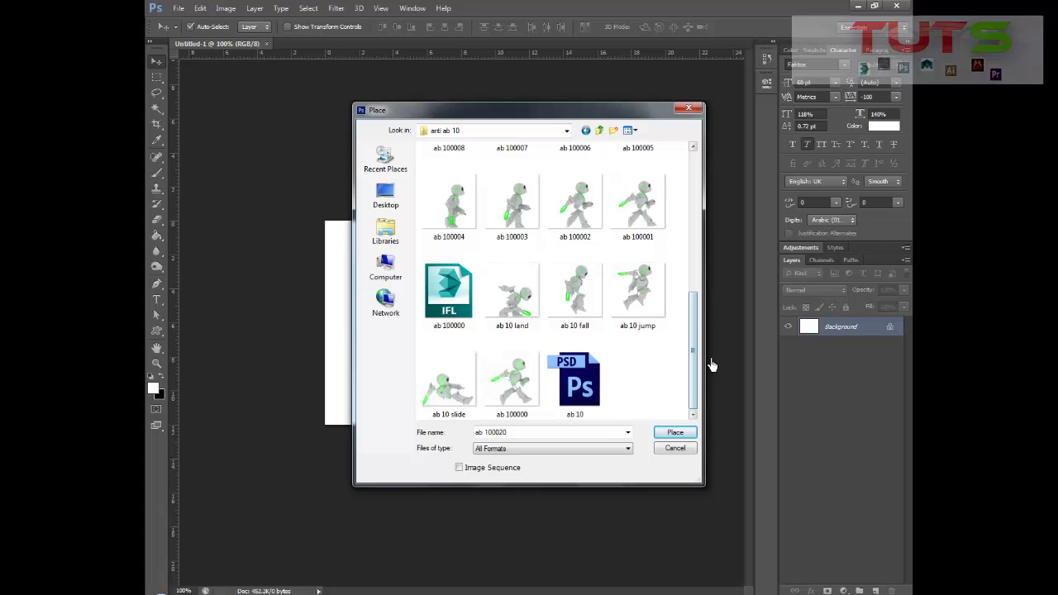
pyautogui.click(530, 389)
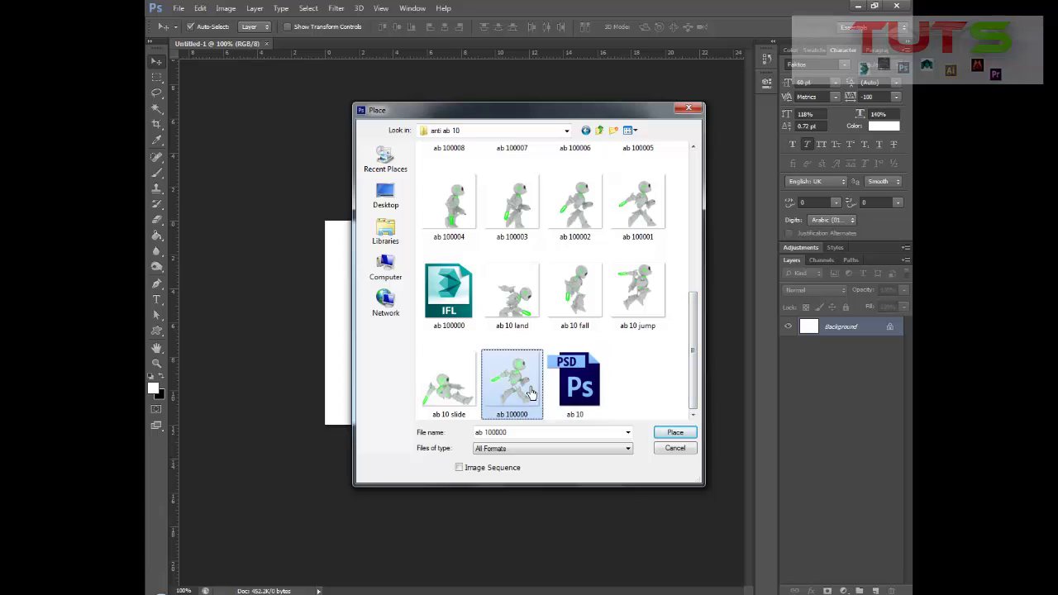
pyautogui.click(589, 207)
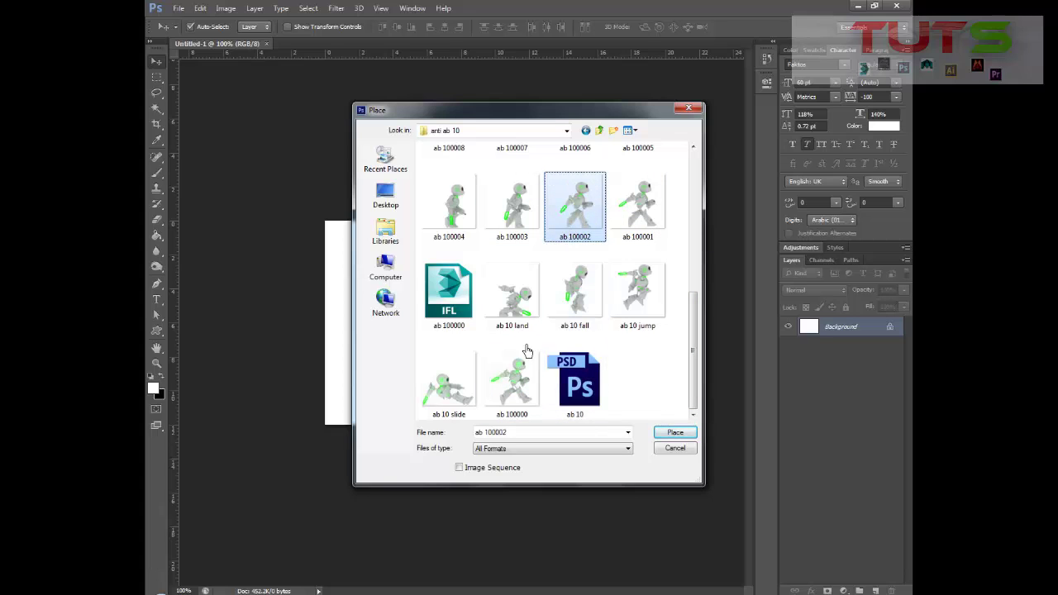
pyautogui.click(505, 373)
pyautogui.click(685, 434)
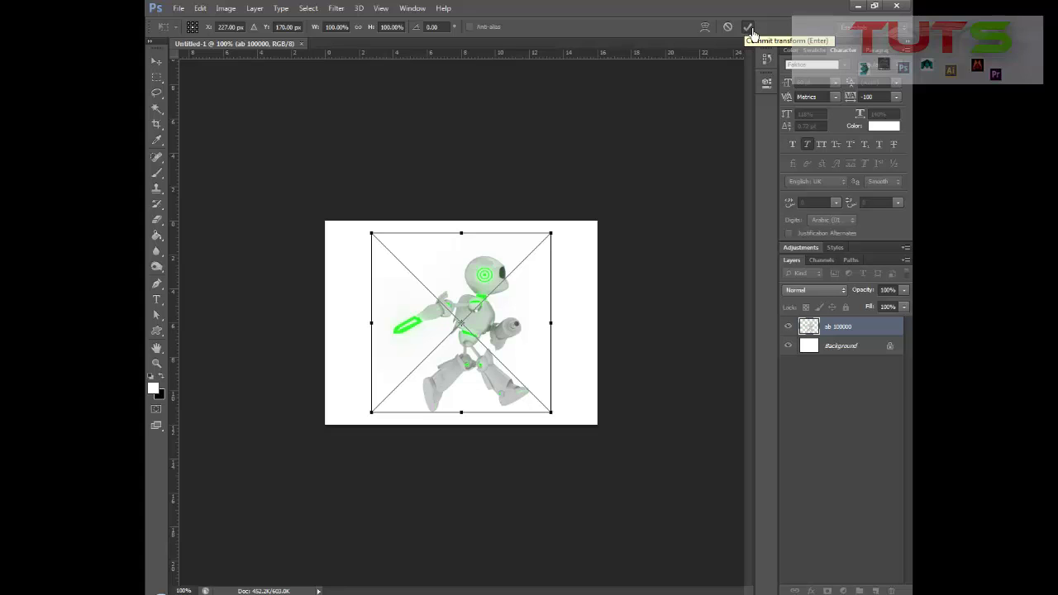
# Commit ab 100000, then place and commit robot frame ab 100002 as a new layer.
pyautogui.click(749, 28)
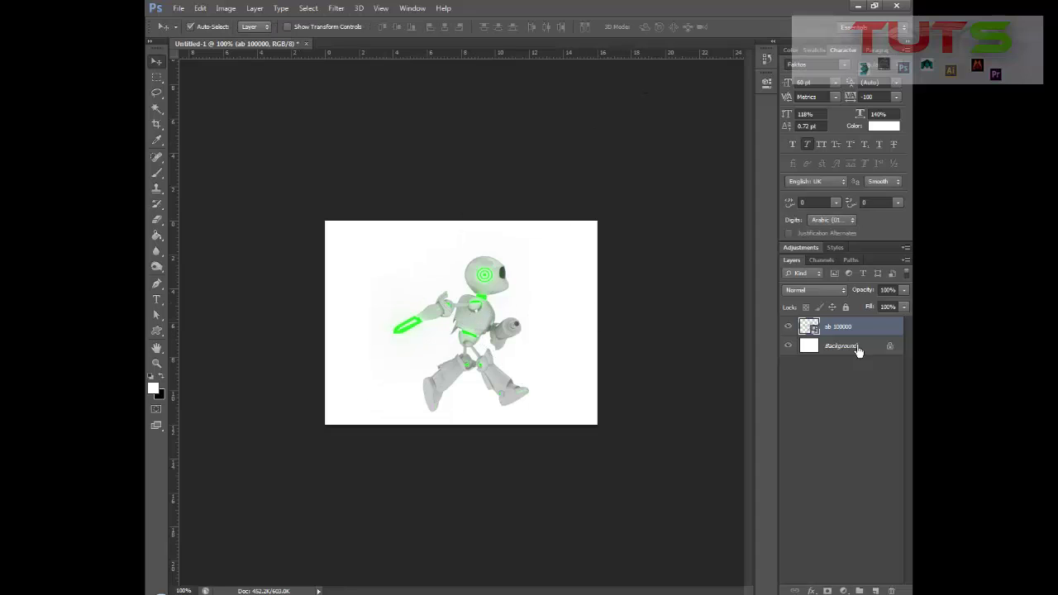
pyautogui.click(179, 8)
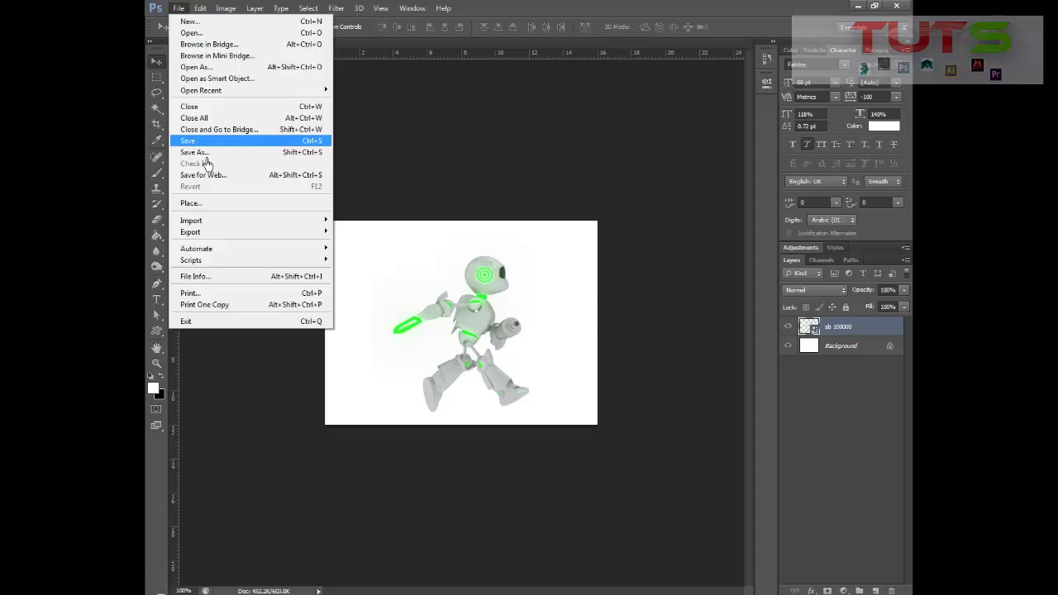
pyautogui.click(198, 204)
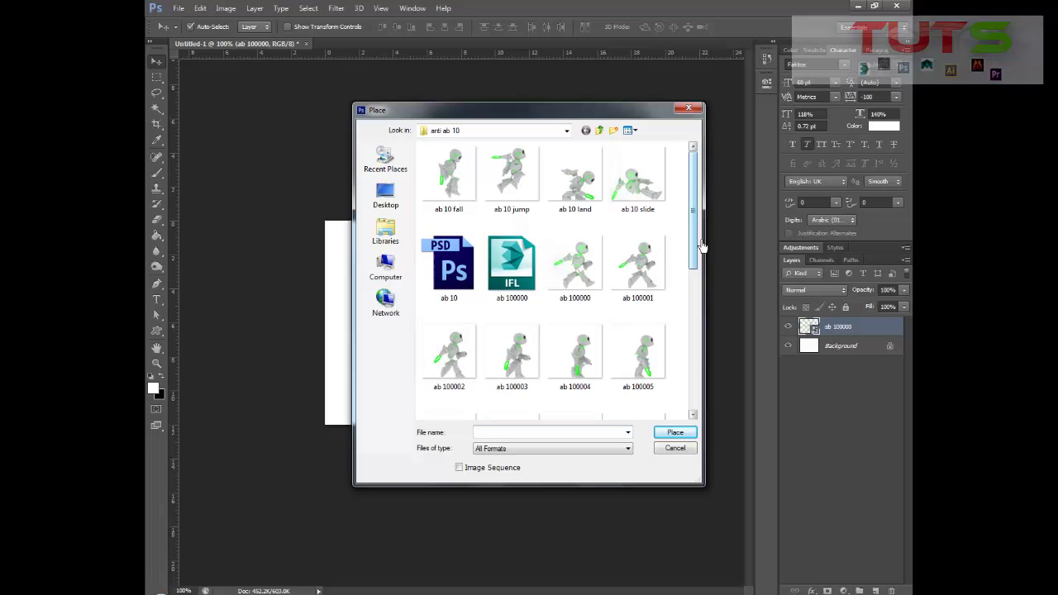
pyautogui.moveTo(699, 229); pyautogui.dragTo(706, 397)
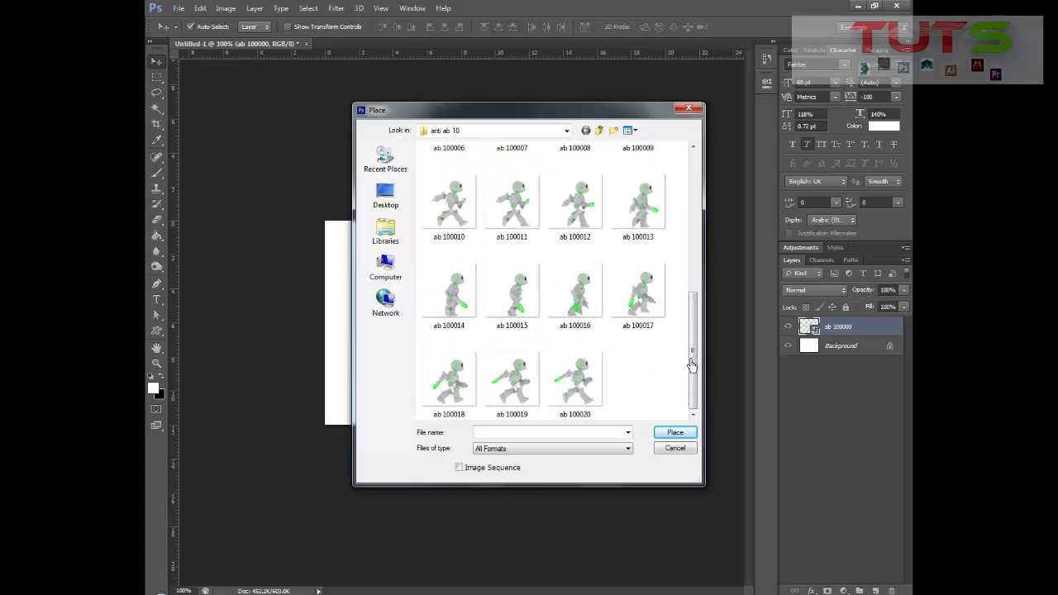
pyautogui.moveTo(700, 357); pyautogui.dragTo(704, 188)
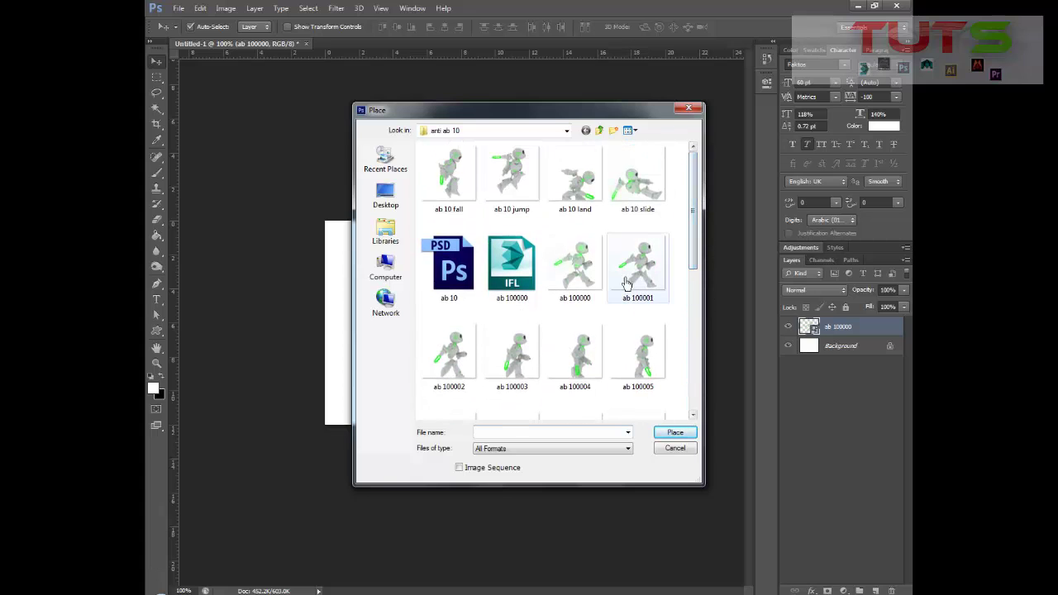
pyautogui.click(476, 364)
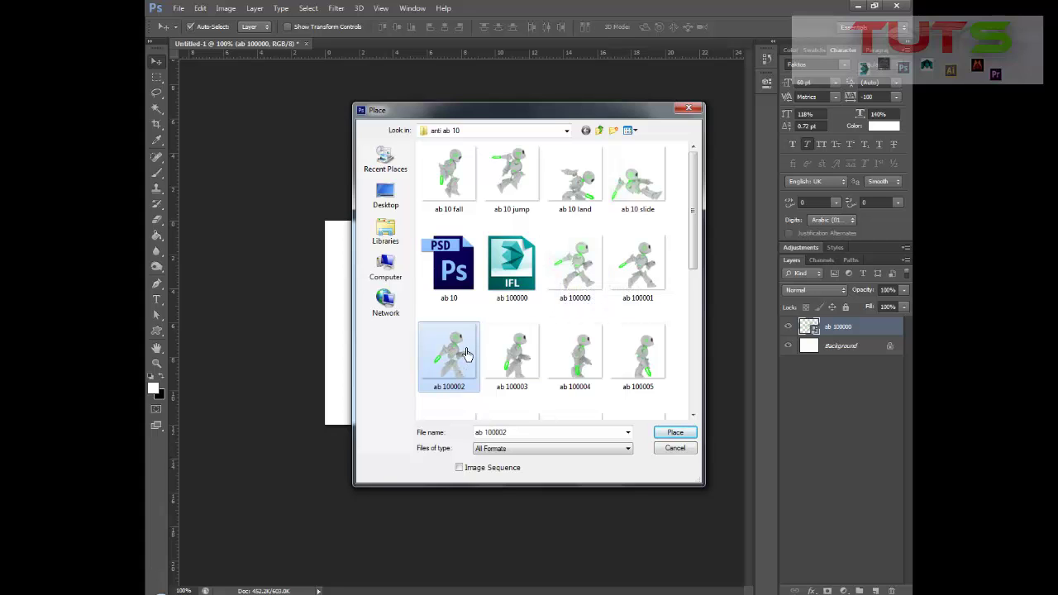
pyautogui.click(681, 439)
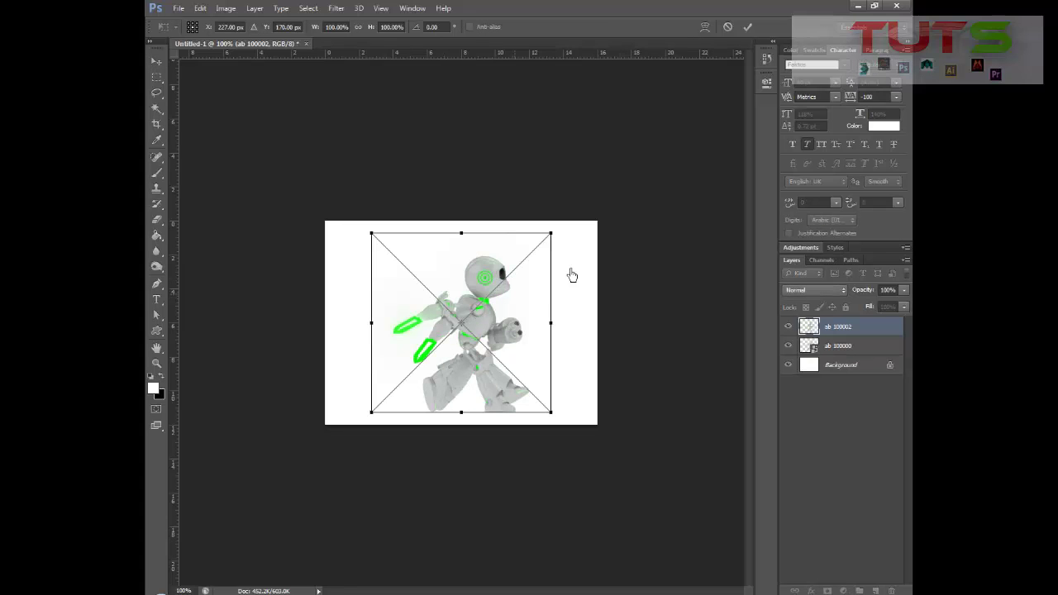
pyautogui.click(748, 28)
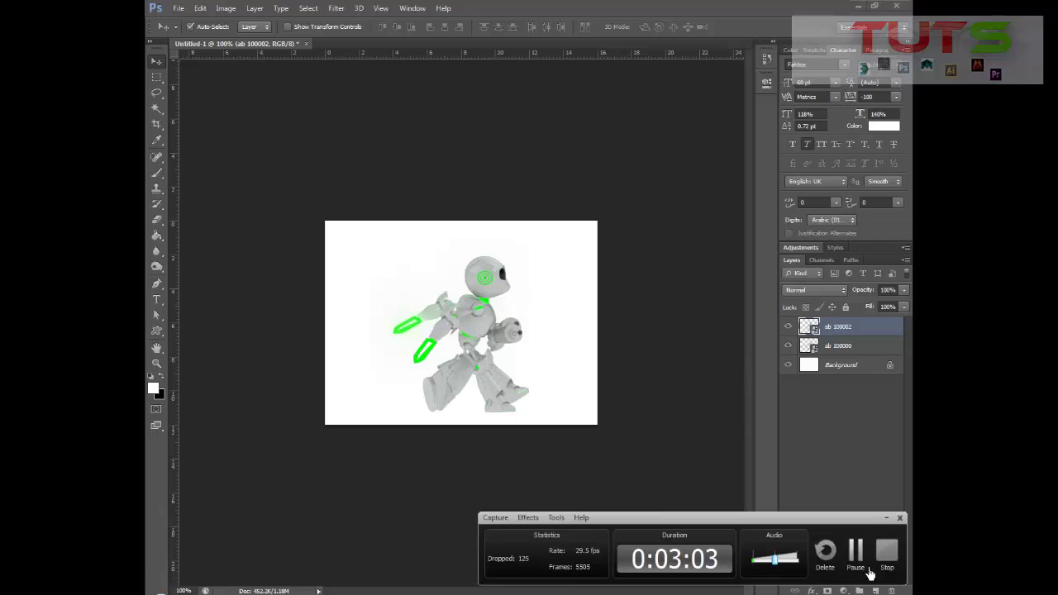
# Place the remaining even-numbered frames up to ab 100020 as separate layers.
pyautogui.click(857, 556)
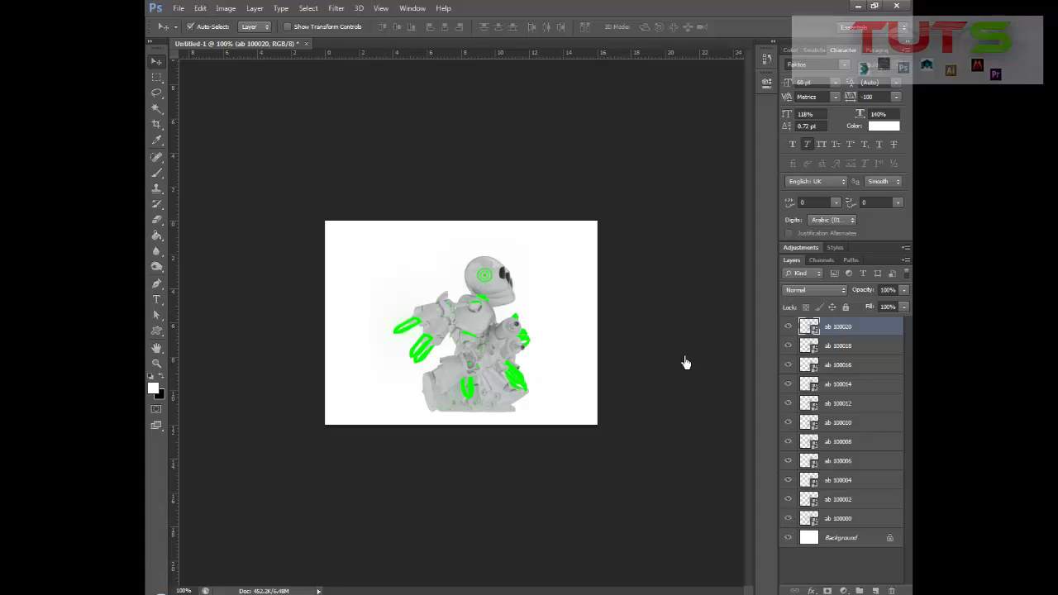
# Show the Timeline panel, move it ahead of Mini Bridge, widen it and dock it at the bottom.
pyautogui.click(412, 9)
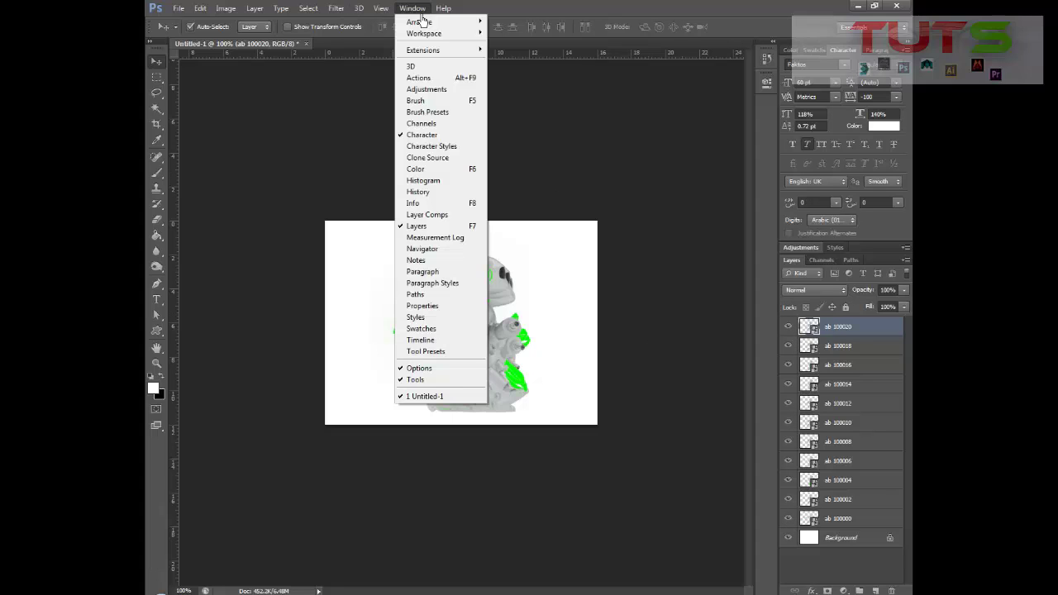
pyautogui.click(420, 340)
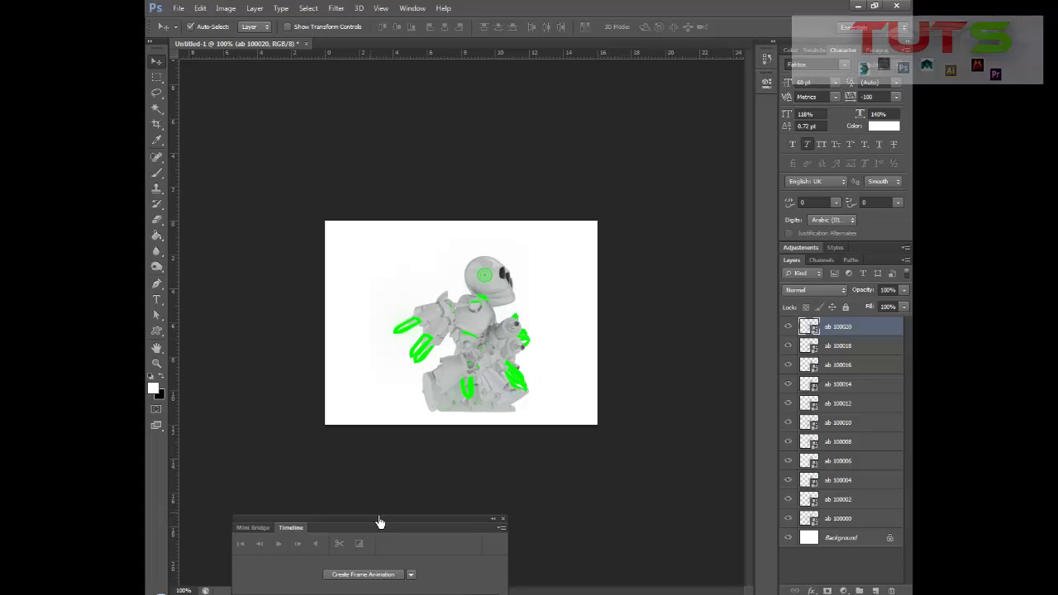
pyautogui.moveTo(373, 529); pyautogui.dragTo(371, 515)
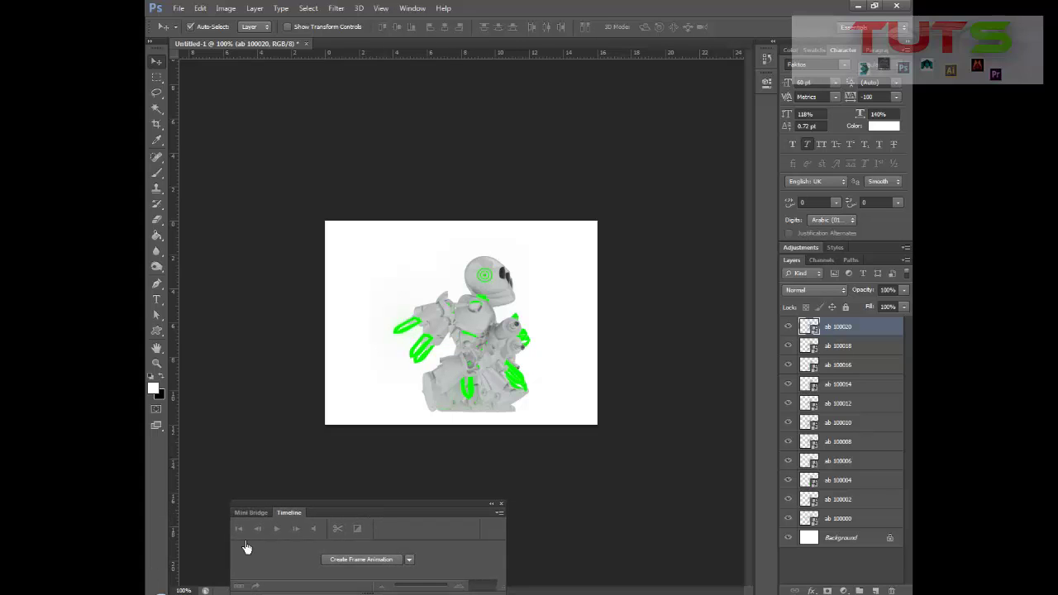
pyautogui.moveTo(290, 521); pyautogui.dragTo(221, 503)
pyautogui.moveTo(456, 555); pyautogui.dragTo(755, 554)
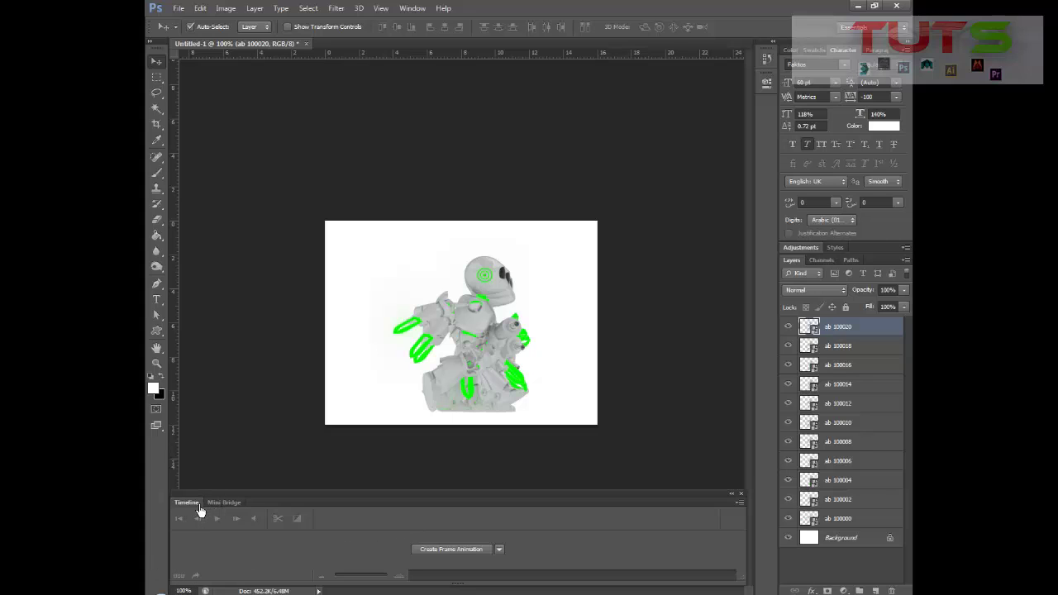
pyautogui.moveTo(199, 502); pyautogui.dragTo(199, 504)
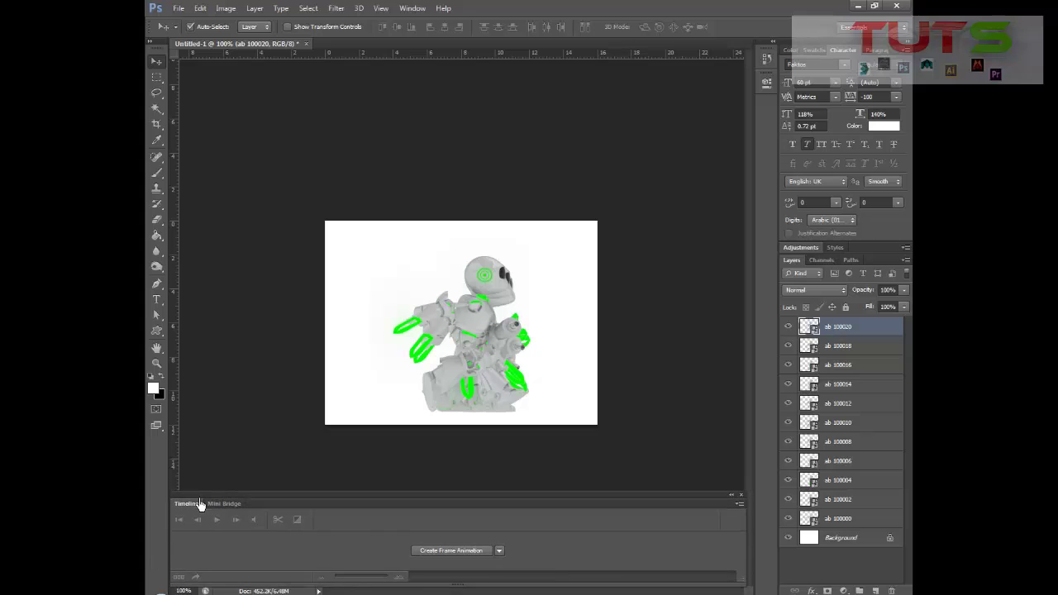
# Create a frame animation and hide every robot layer except ab 100000.
pyautogui.click(447, 552)
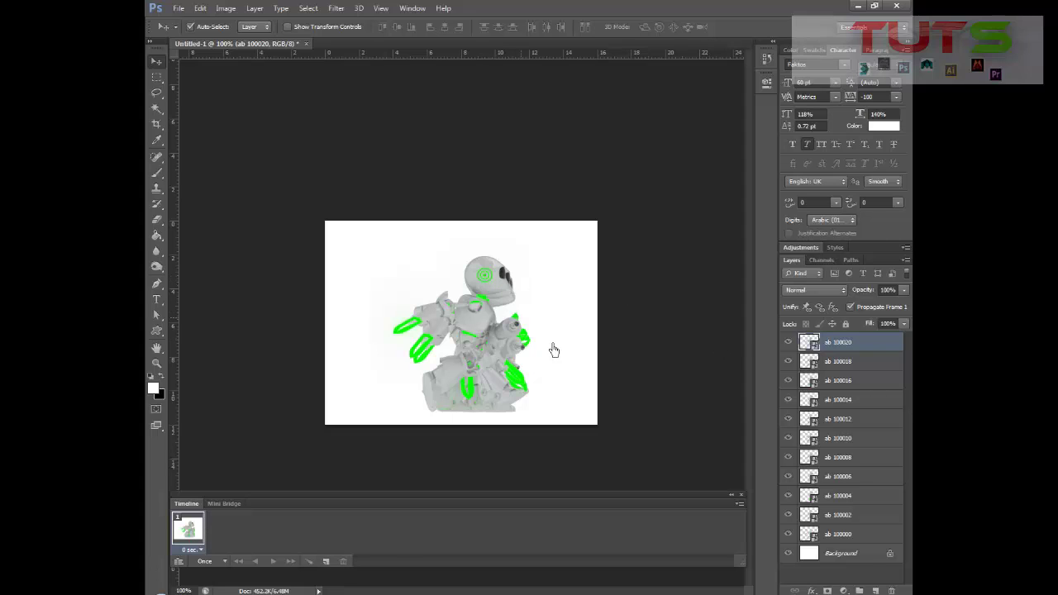
pyautogui.click(788, 361)
pyautogui.click(789, 381)
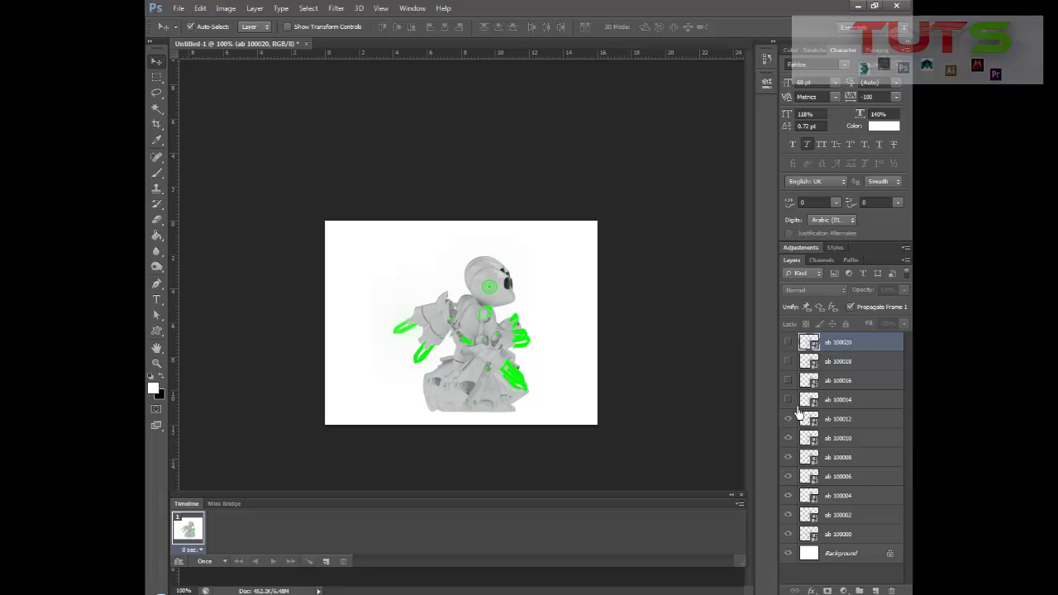
pyautogui.click(789, 399)
pyautogui.click(789, 419)
pyautogui.click(788, 439)
pyautogui.click(788, 457)
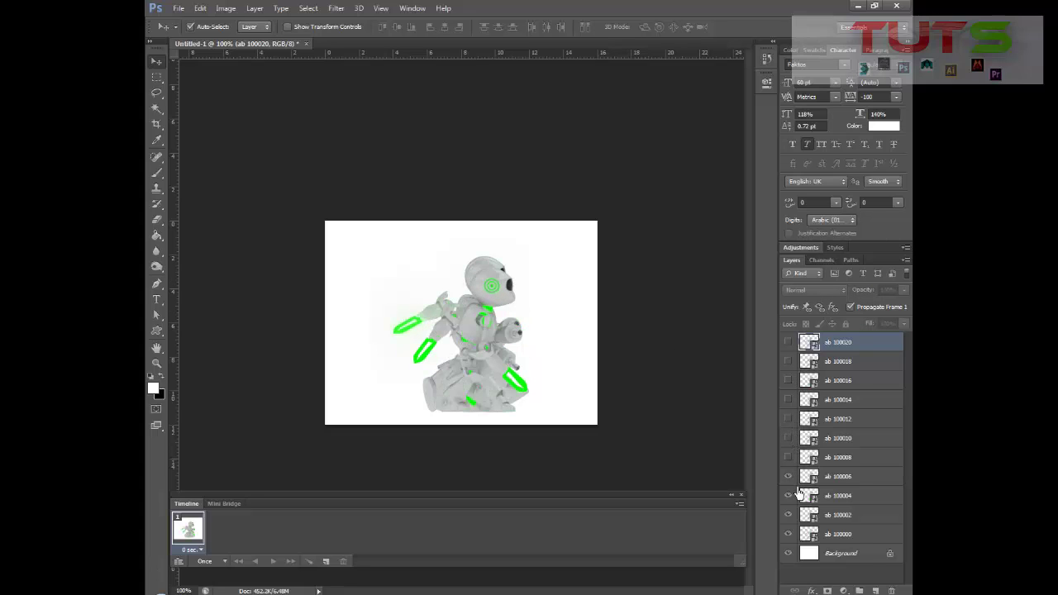
pyautogui.click(788, 476)
pyautogui.click(788, 515)
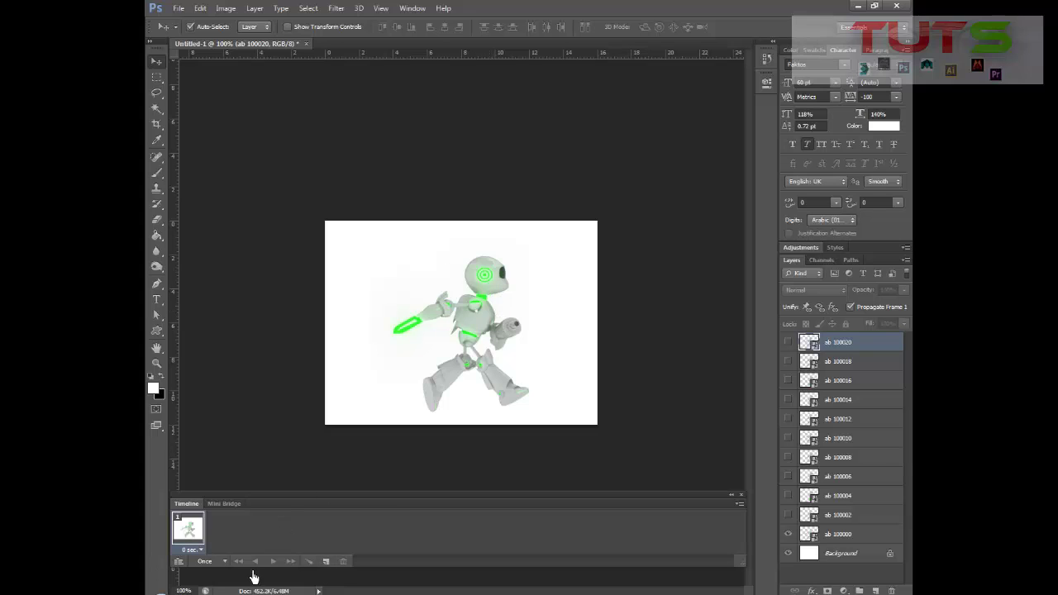
# Add frame 2 showing layer ab 100002 instead of ab 100000.
pyautogui.click(326, 565)
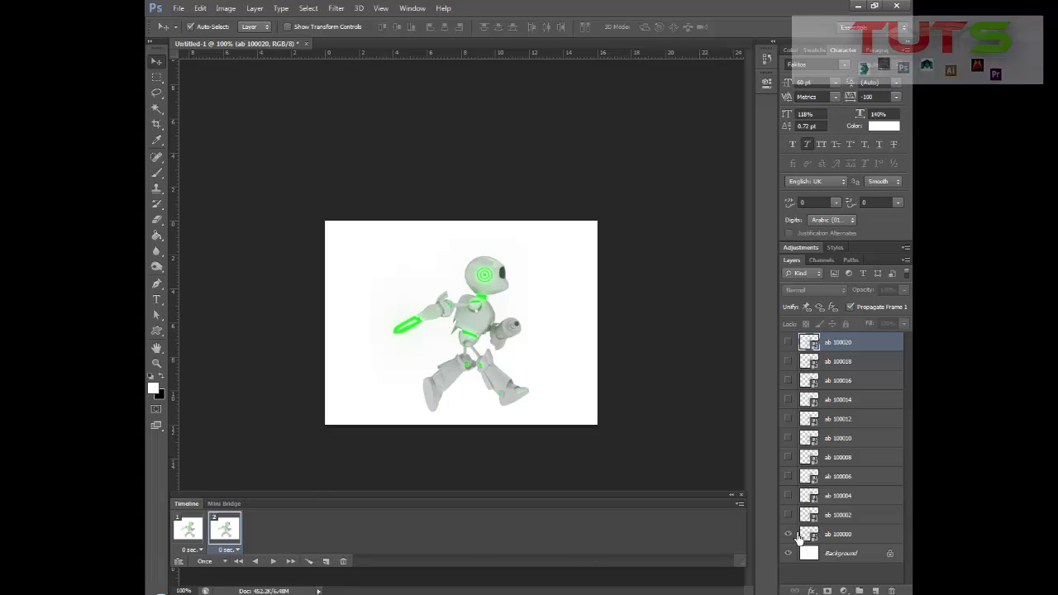
pyautogui.click(790, 534)
pyautogui.click(789, 515)
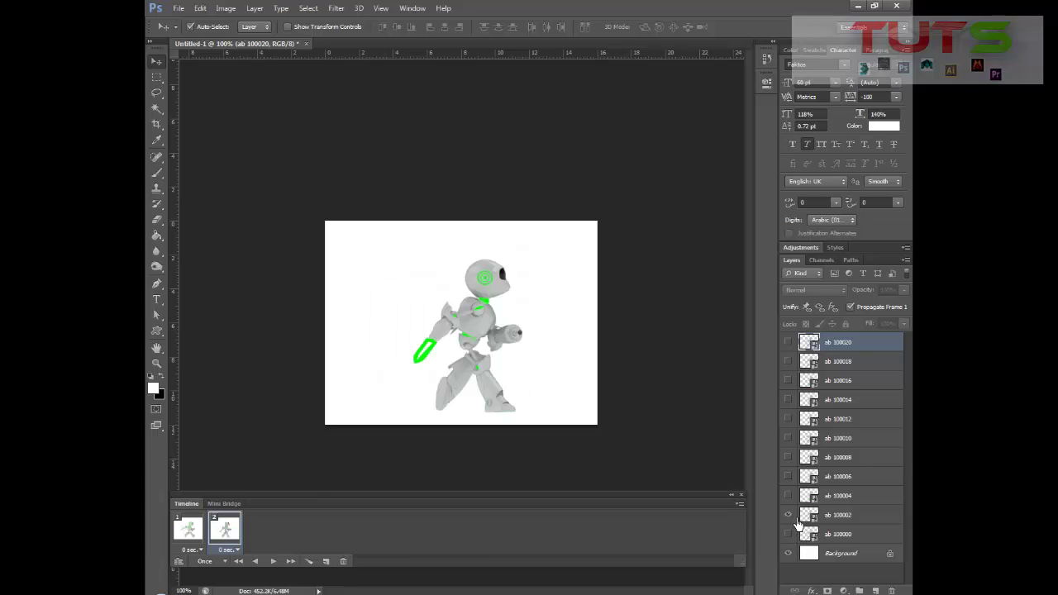
pyautogui.click(202, 533)
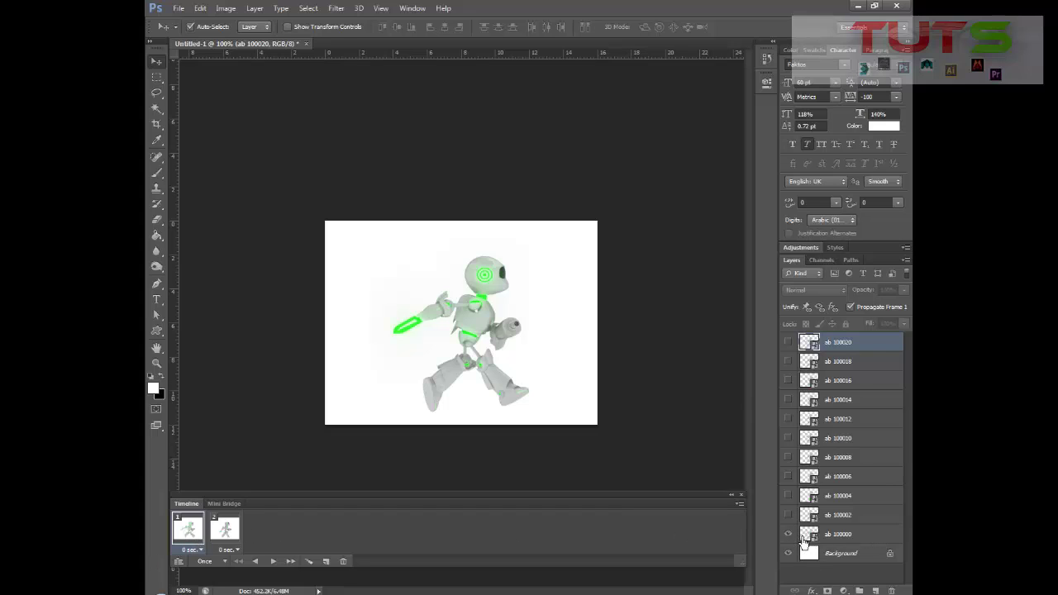
pyautogui.click(229, 542)
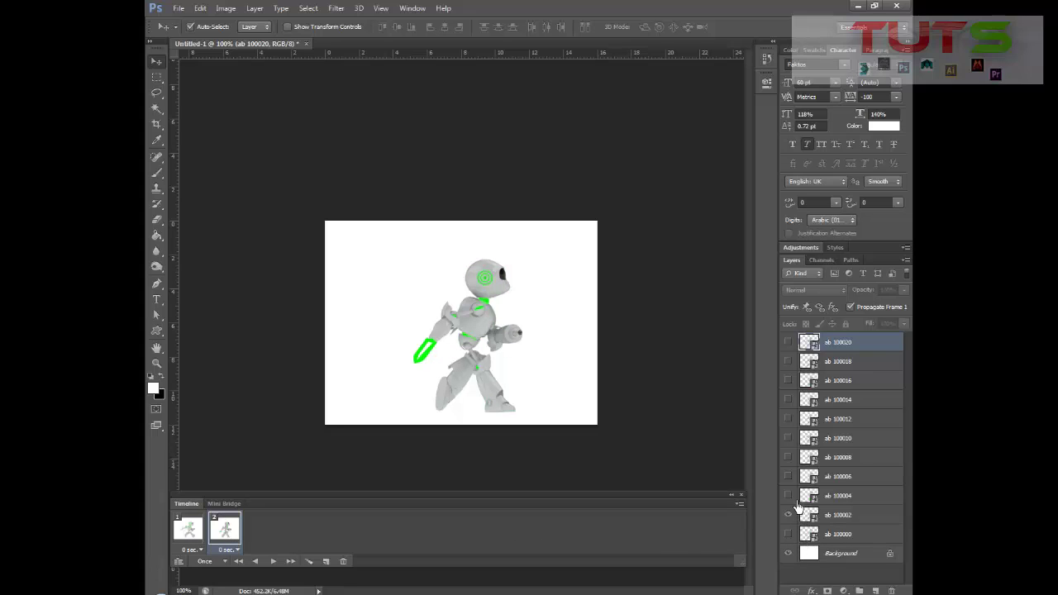
# Duplicate frame 2 repeatedly until the timeline holds ten frames.
pyautogui.click(327, 562)
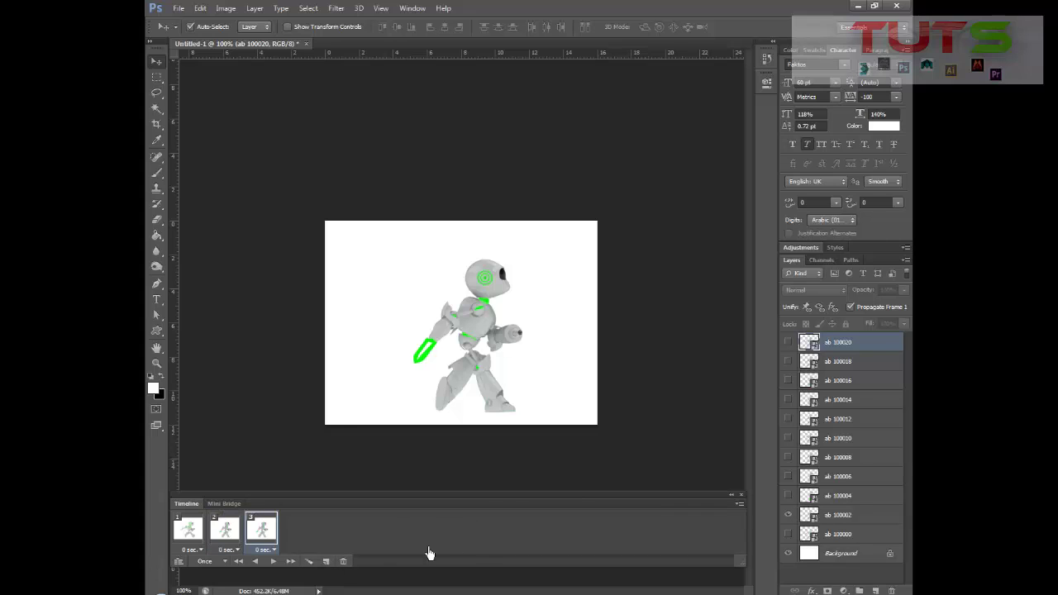
pyautogui.click(328, 562)
pyautogui.click(328, 562)
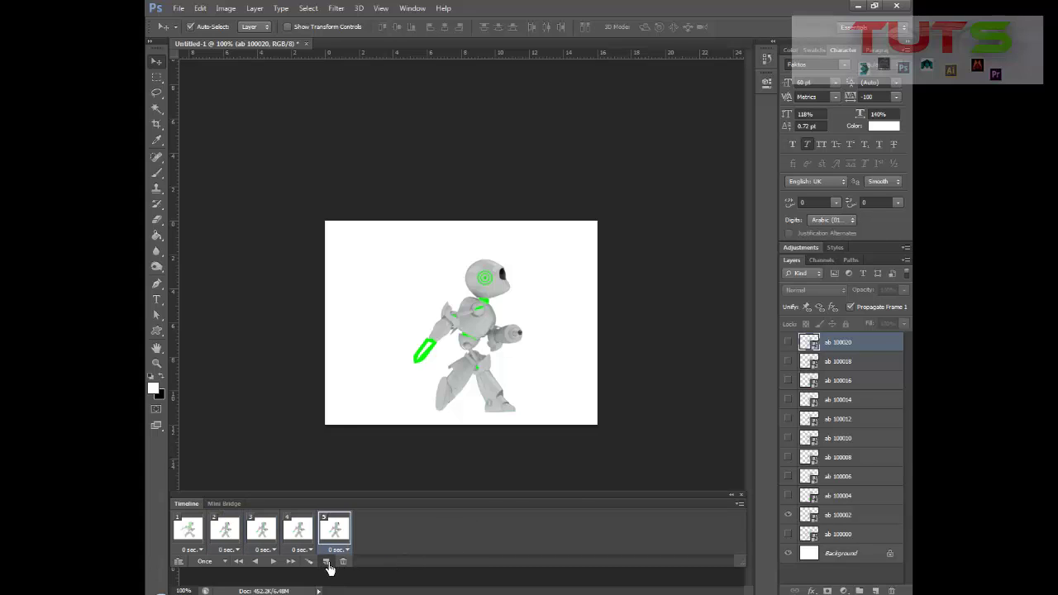
pyautogui.click(328, 563)
pyautogui.click(328, 562)
pyautogui.click(328, 562)
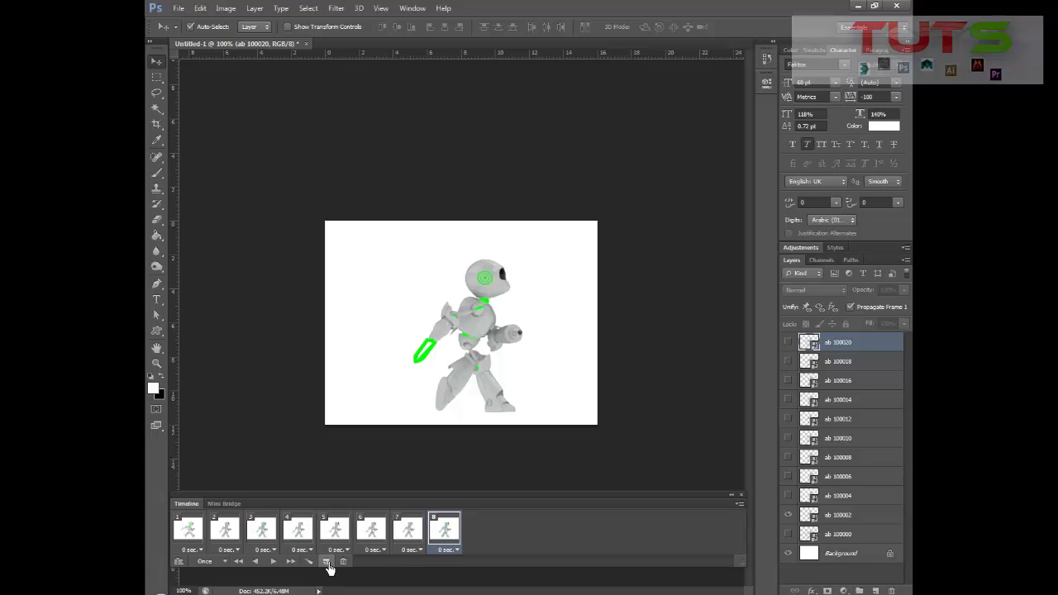
pyautogui.click(327, 562)
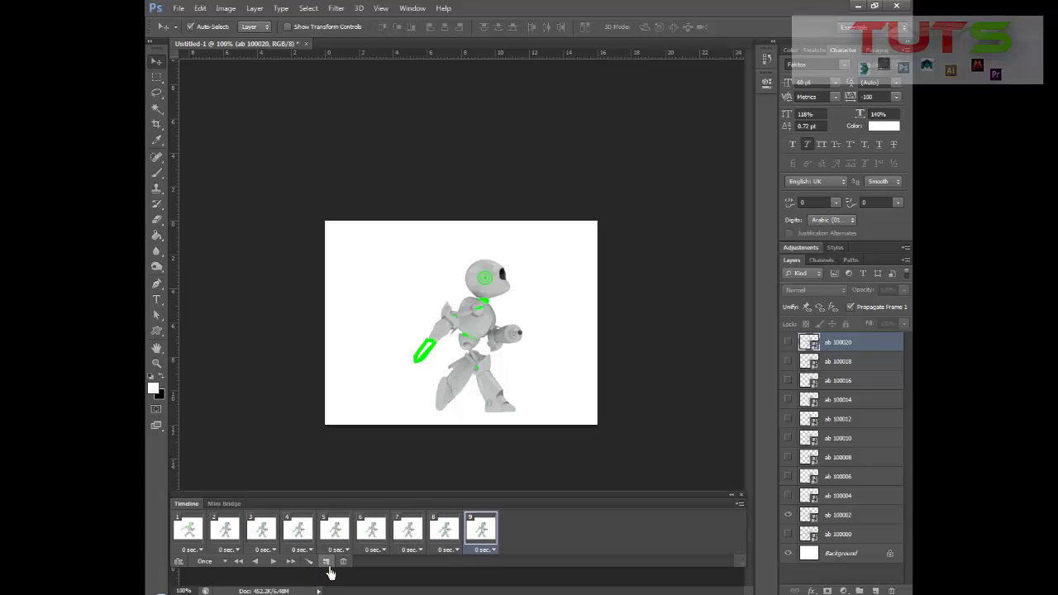
pyautogui.click(328, 562)
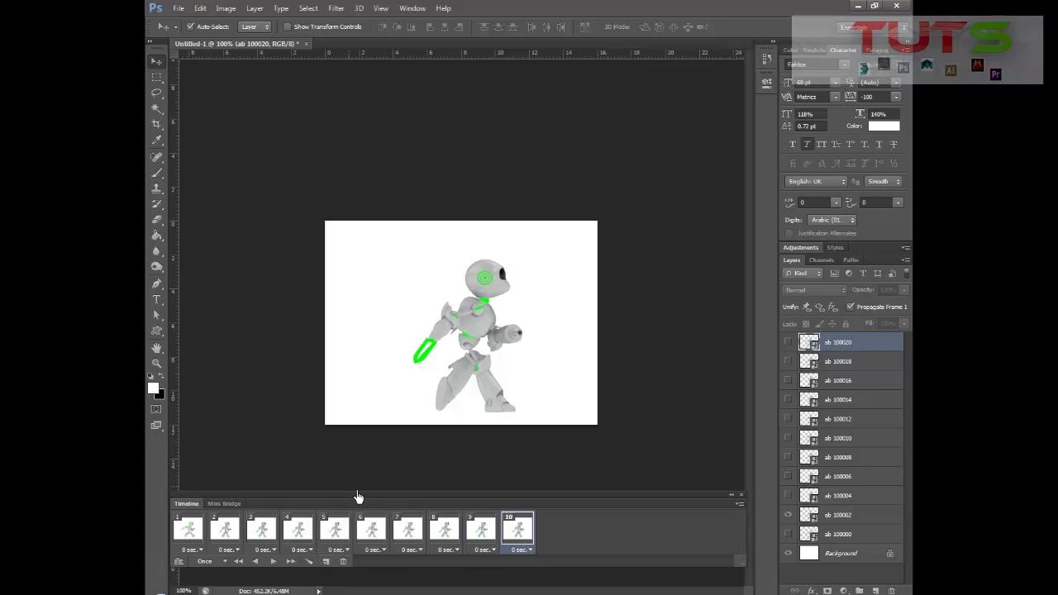
# Make frame 3 show the ab 100004 pose instead of ab 100002.
pyautogui.click(266, 534)
pyautogui.click(239, 537)
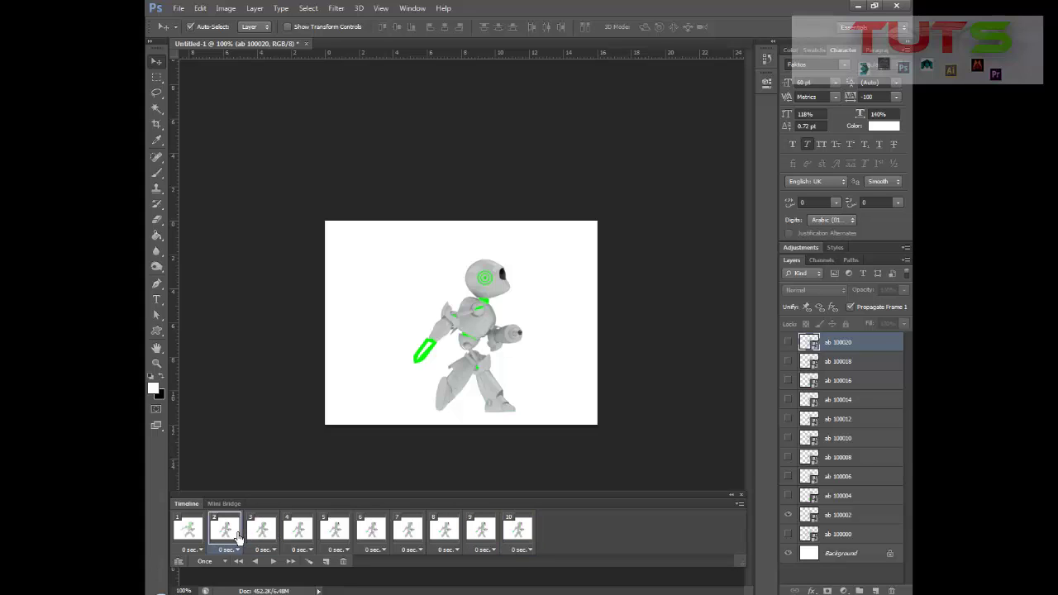
pyautogui.click(270, 540)
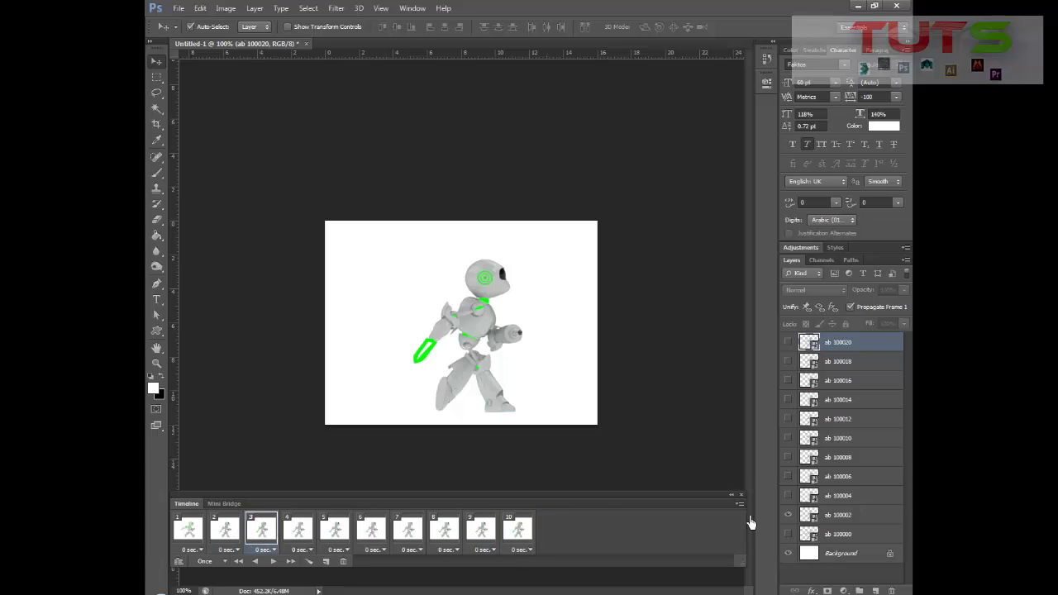
pyautogui.click(795, 530)
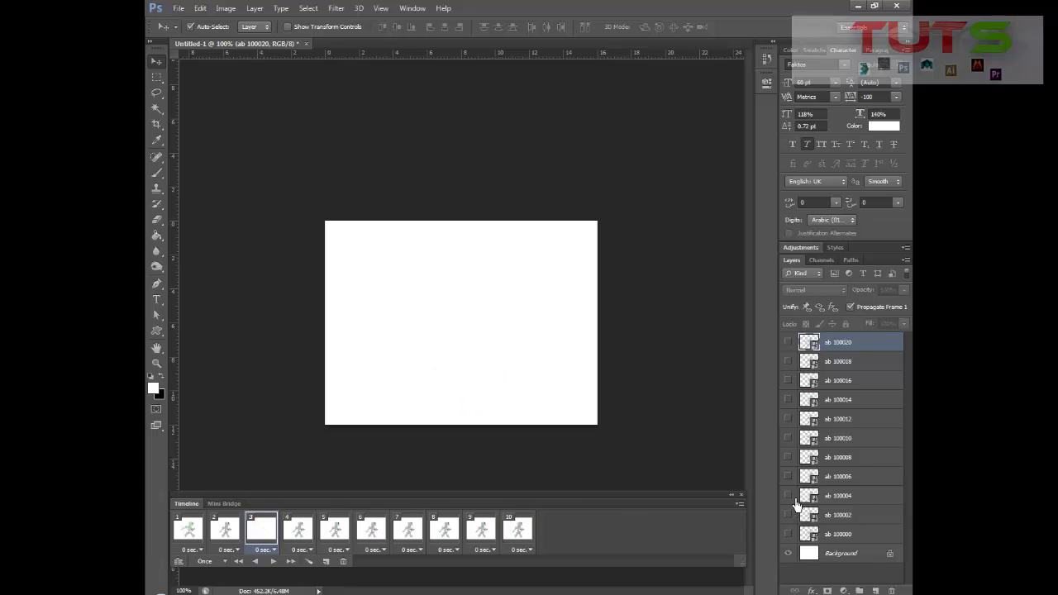
pyautogui.click(788, 495)
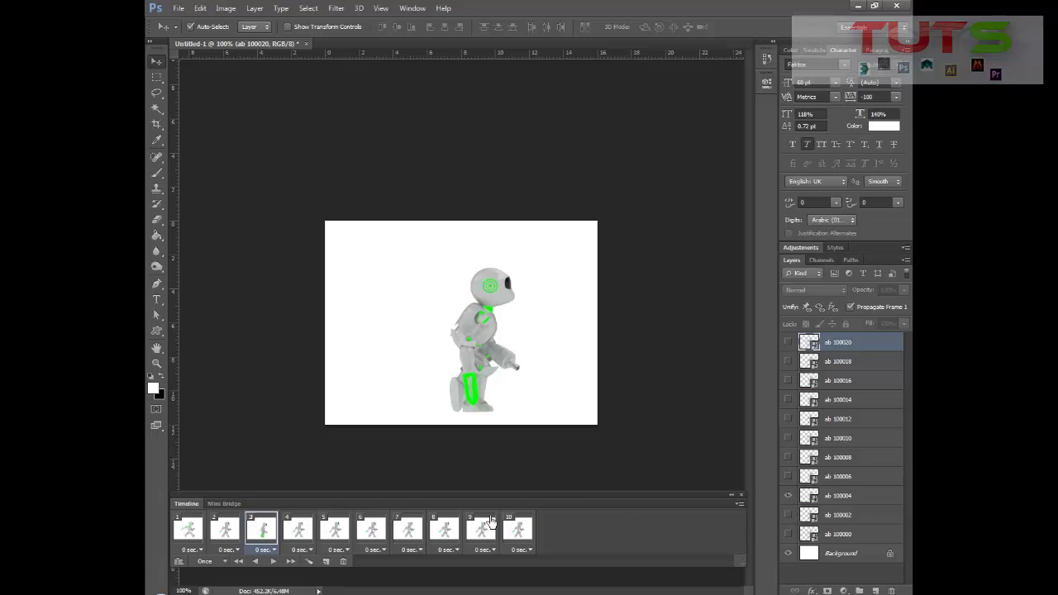
# Make frame 4 show the ab 100006 pose instead of ab 100002.
pyautogui.click(302, 539)
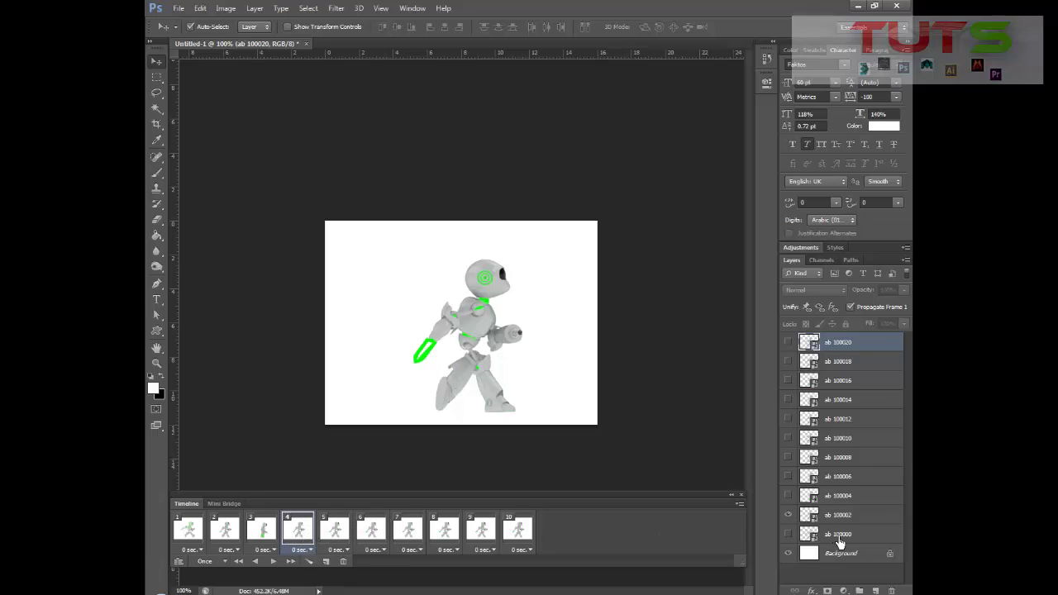
pyautogui.click(789, 515)
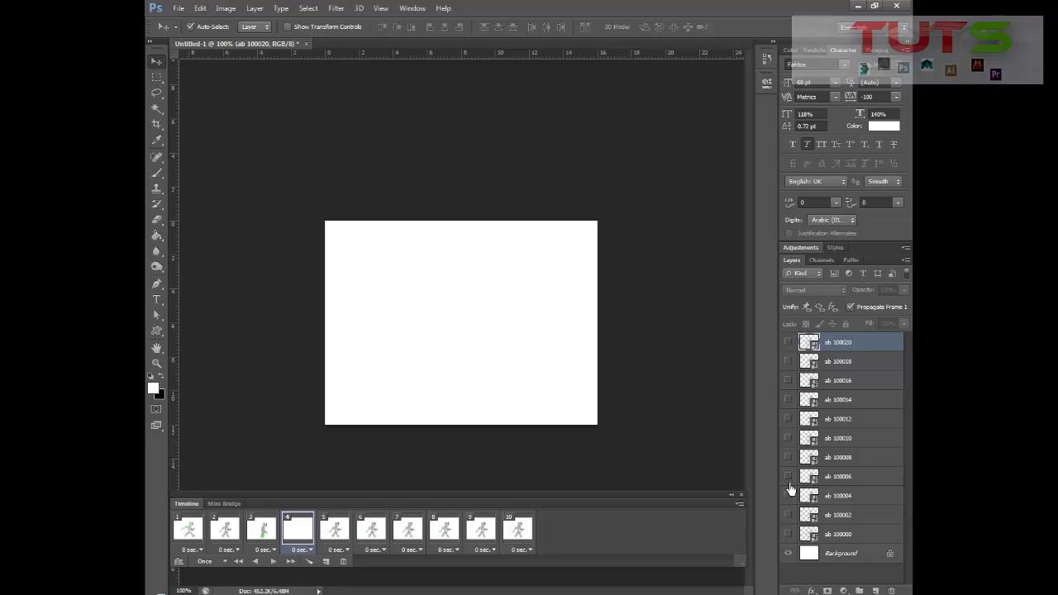
pyautogui.click(788, 477)
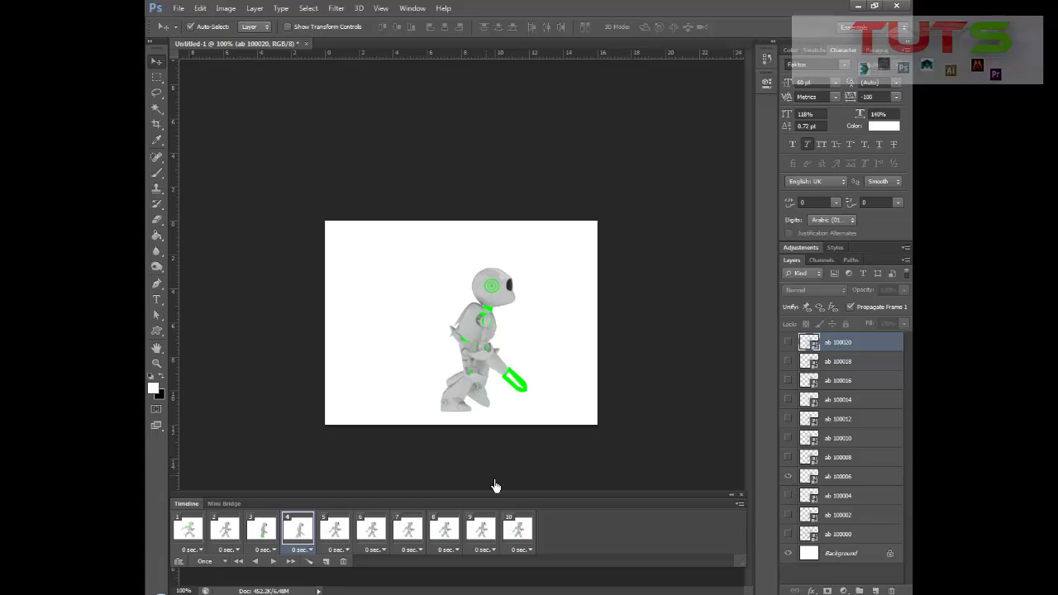
pyautogui.click(272, 533)
pyautogui.click(302, 534)
pyautogui.click(347, 533)
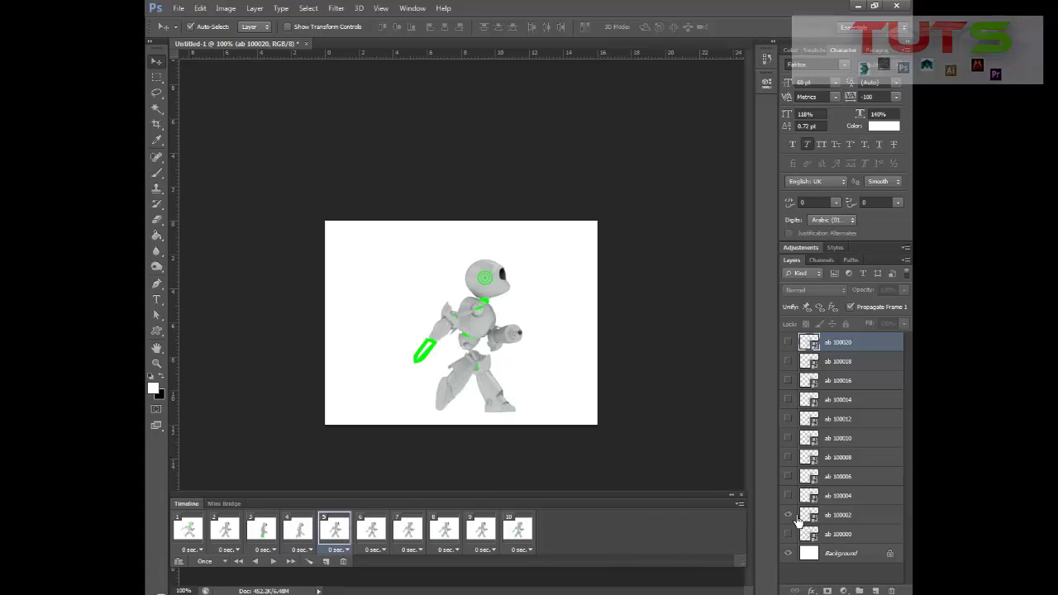
# Give frame 5 the ab 100008 pose and frame 6 the ab 100010 pose.
pyautogui.click(790, 516)
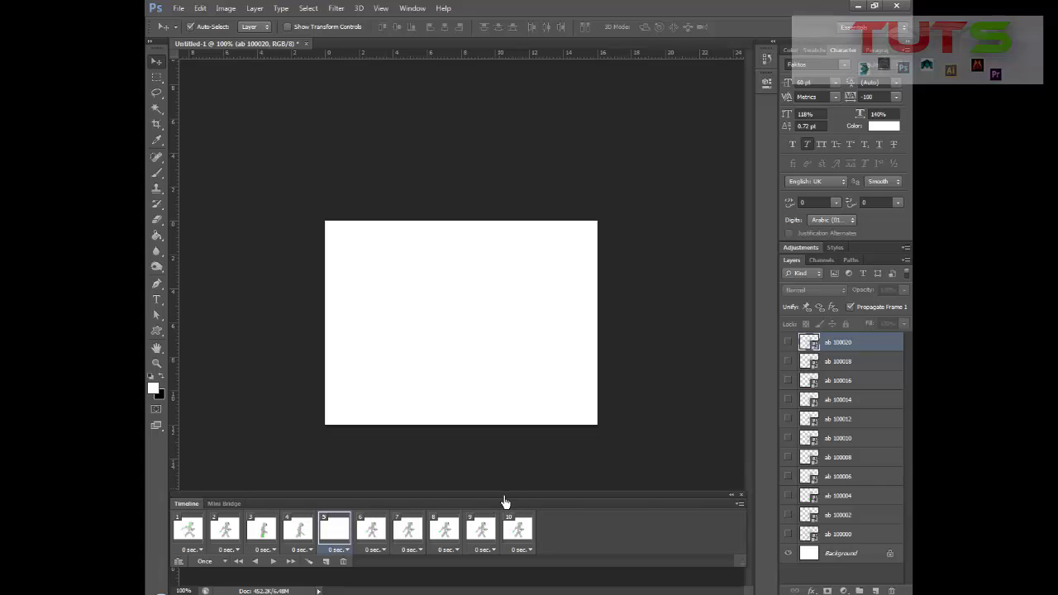
pyautogui.click(788, 457)
pyautogui.click(374, 534)
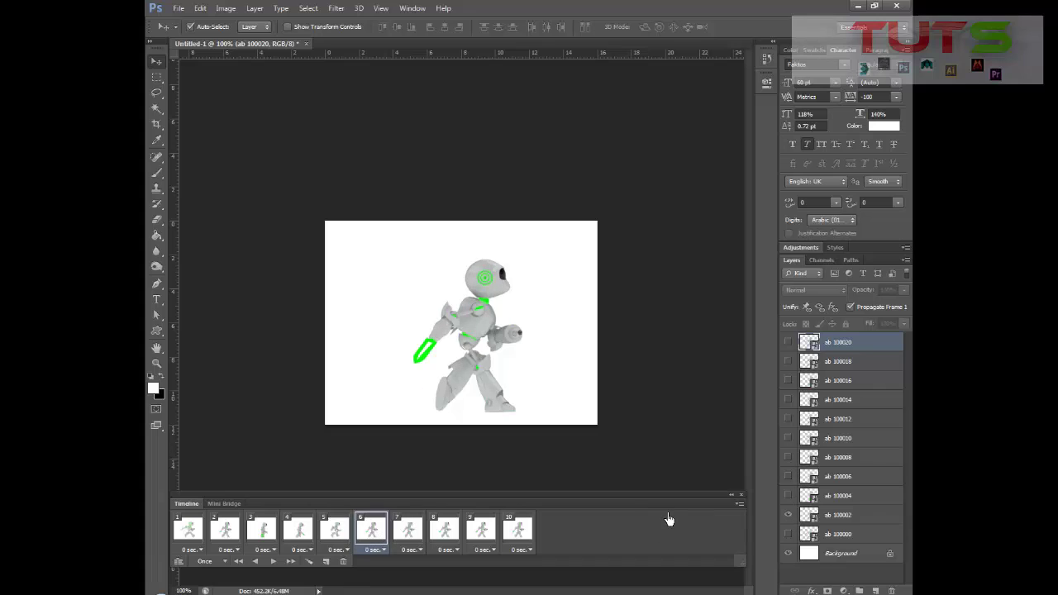
pyautogui.click(789, 515)
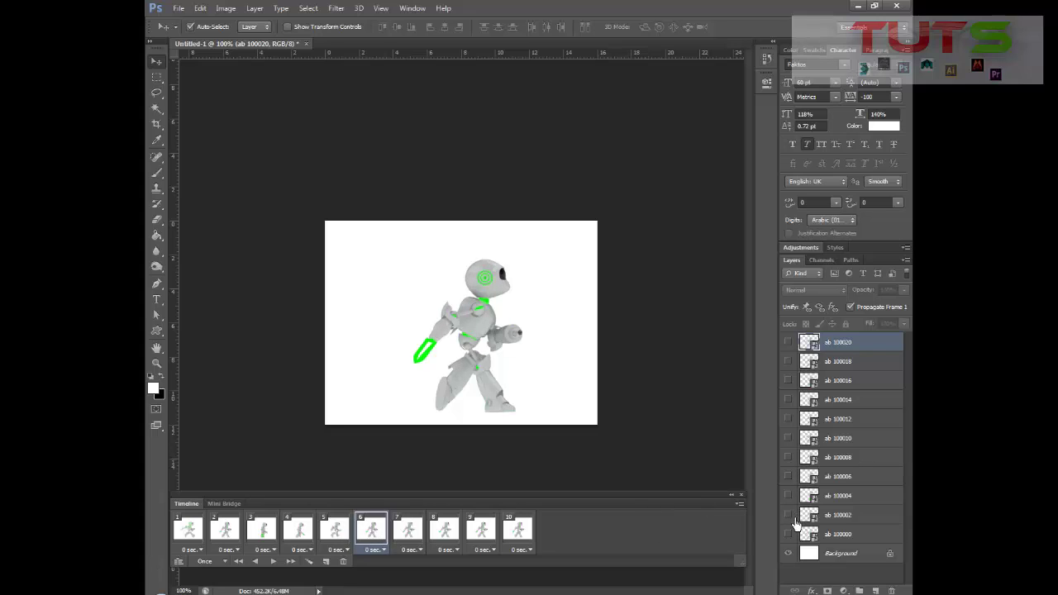
pyautogui.click(788, 438)
# Give frame 7 the ab 100012 pose and hide ab 100002 in frame 8.
pyautogui.click(420, 533)
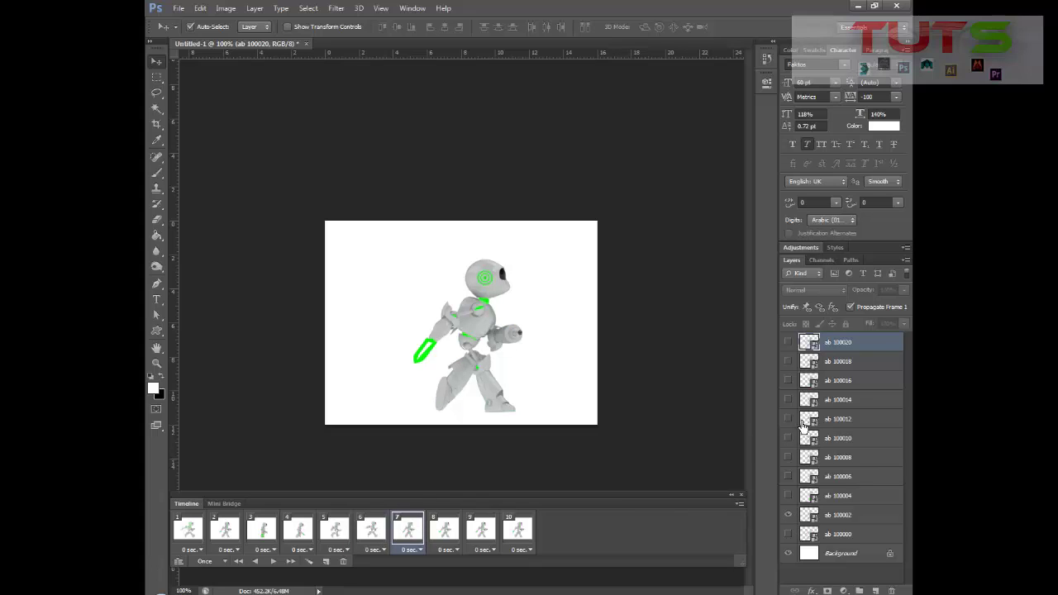
pyautogui.click(374, 530)
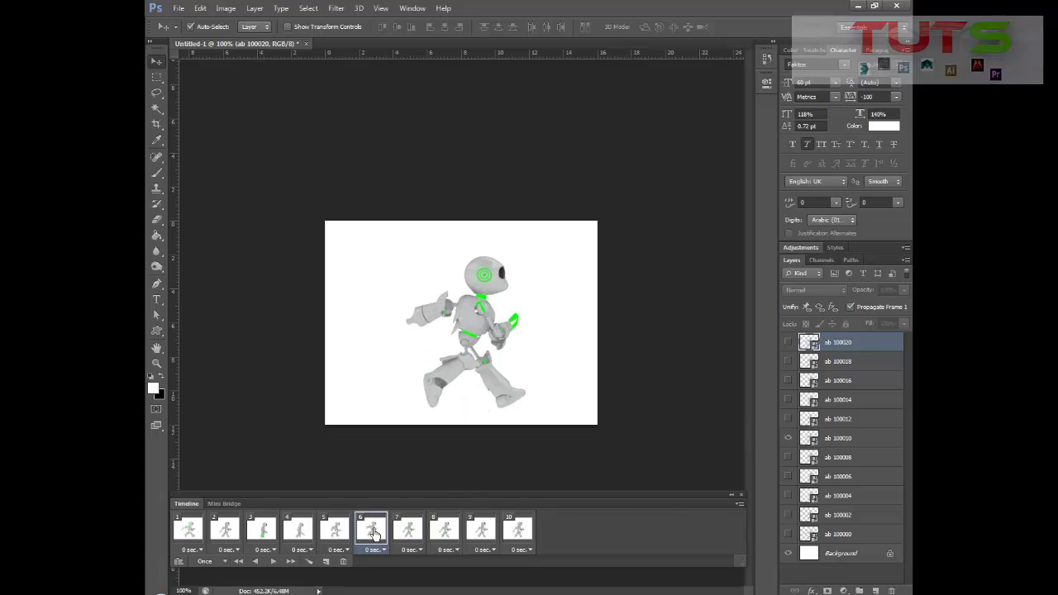
pyautogui.click(408, 530)
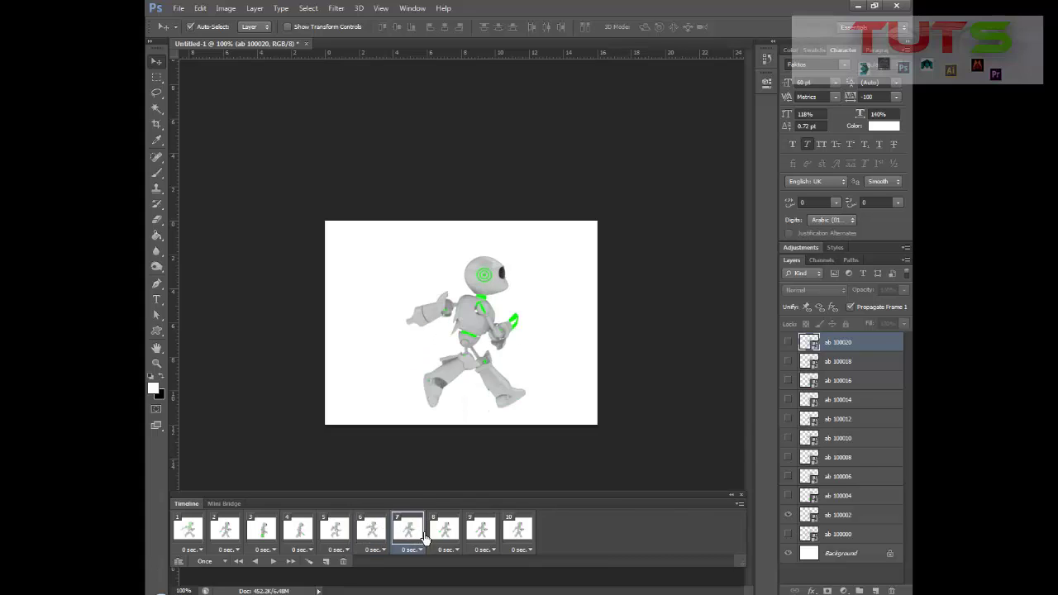
pyautogui.click(788, 419)
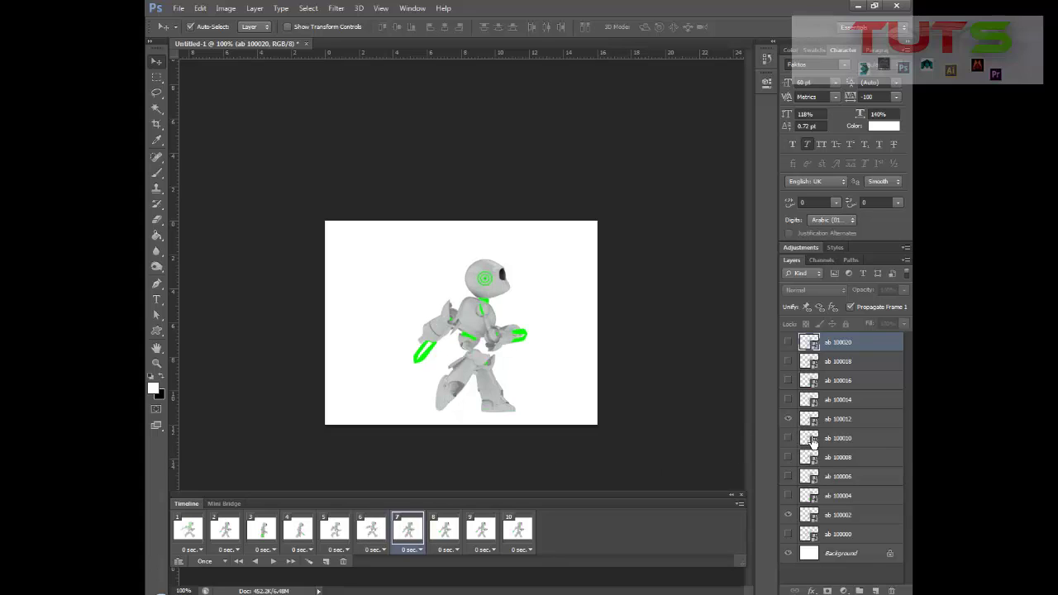
pyautogui.click(788, 514)
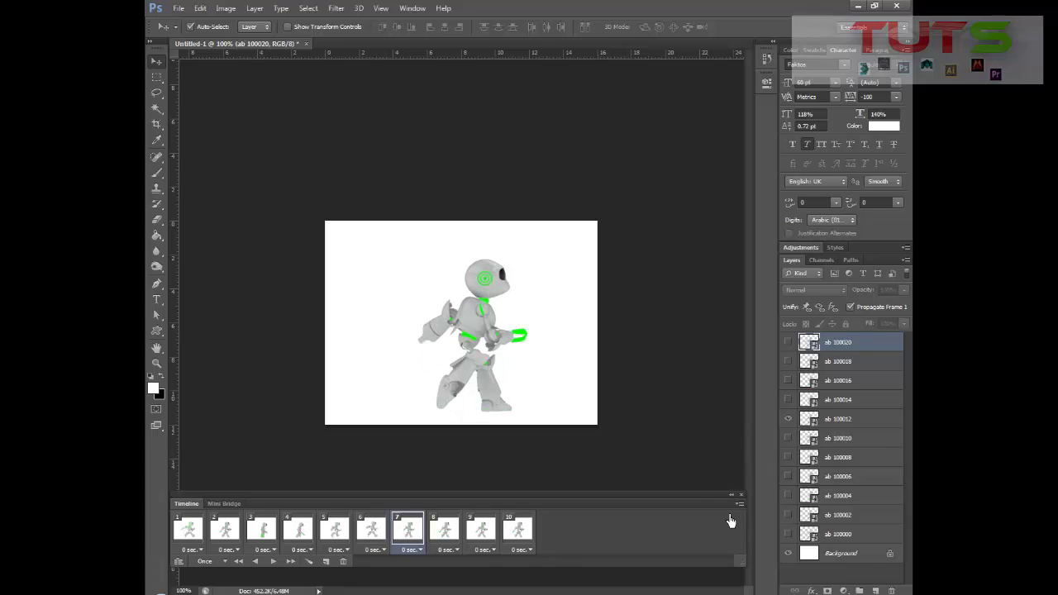
pyautogui.click(446, 534)
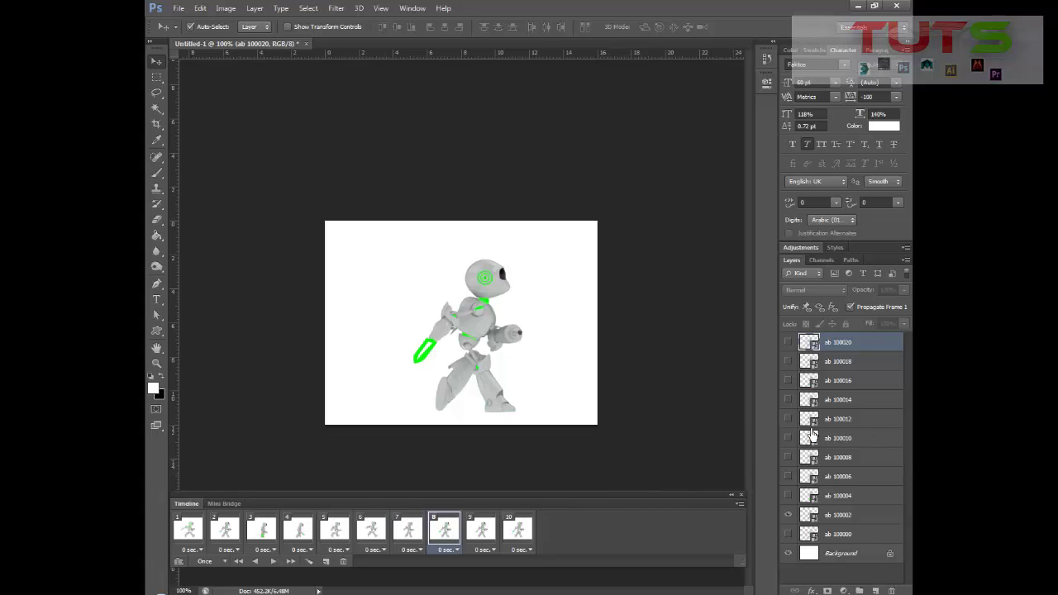
pyautogui.click(410, 530)
pyautogui.click(444, 534)
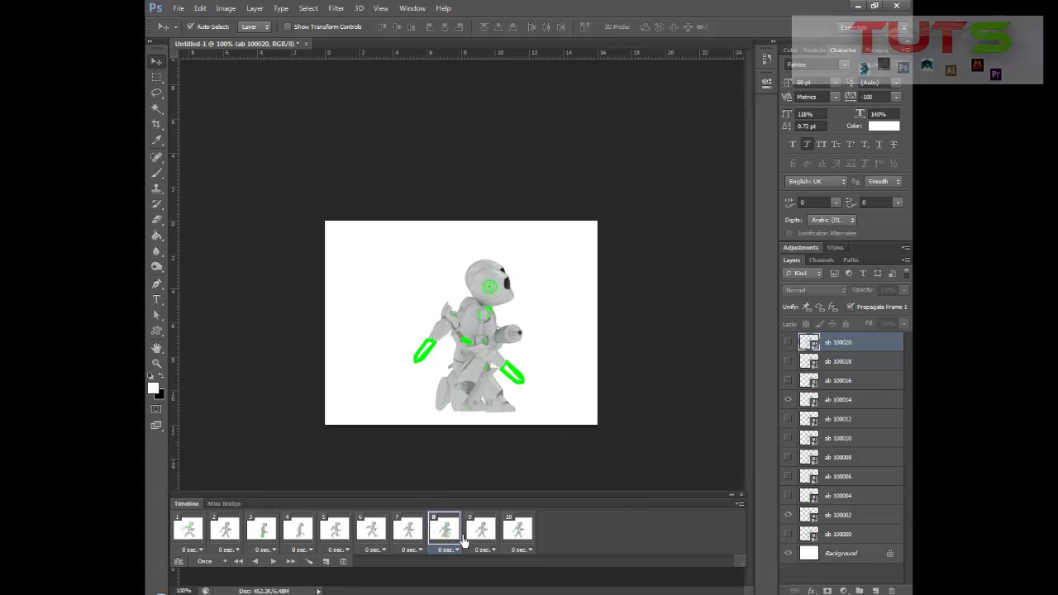
pyautogui.click(789, 515)
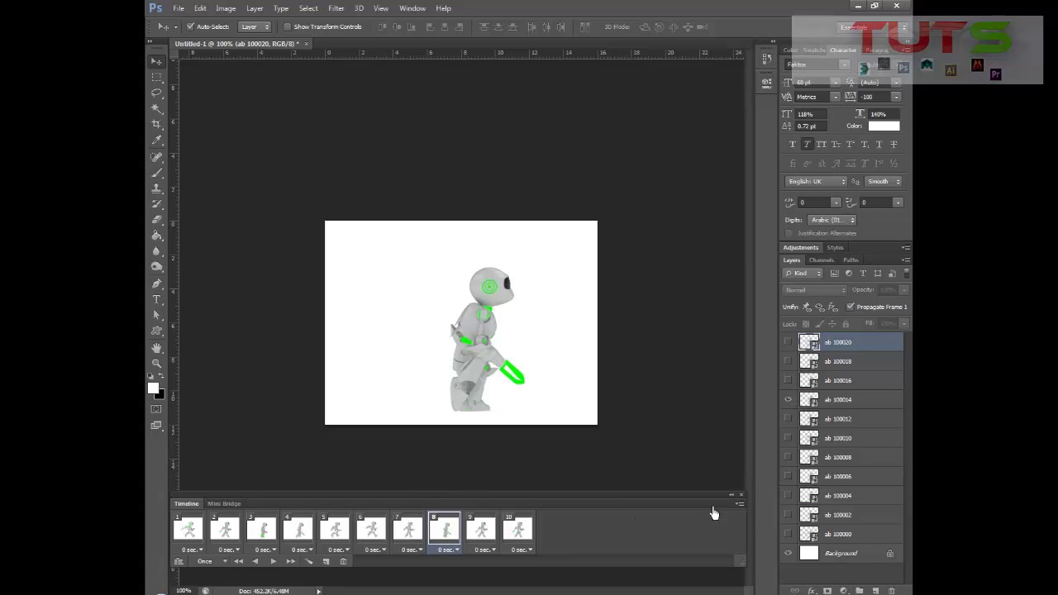
# Hide the old pose in frames 9 and 10, showing ab 100020 in frame 10.
pyautogui.click(481, 531)
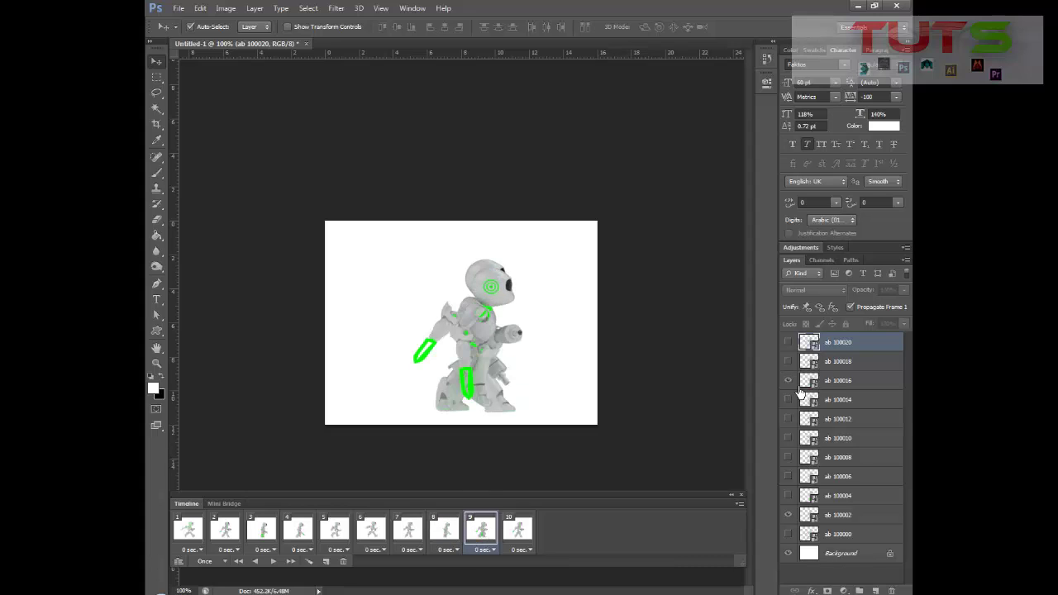
pyautogui.click(788, 515)
pyautogui.click(522, 531)
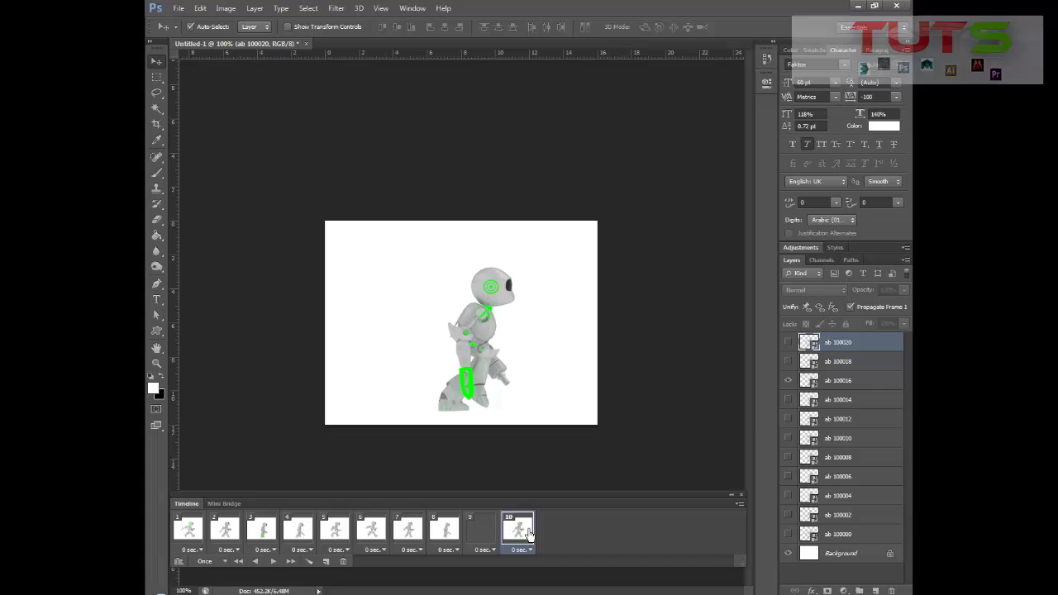
pyautogui.click(790, 532)
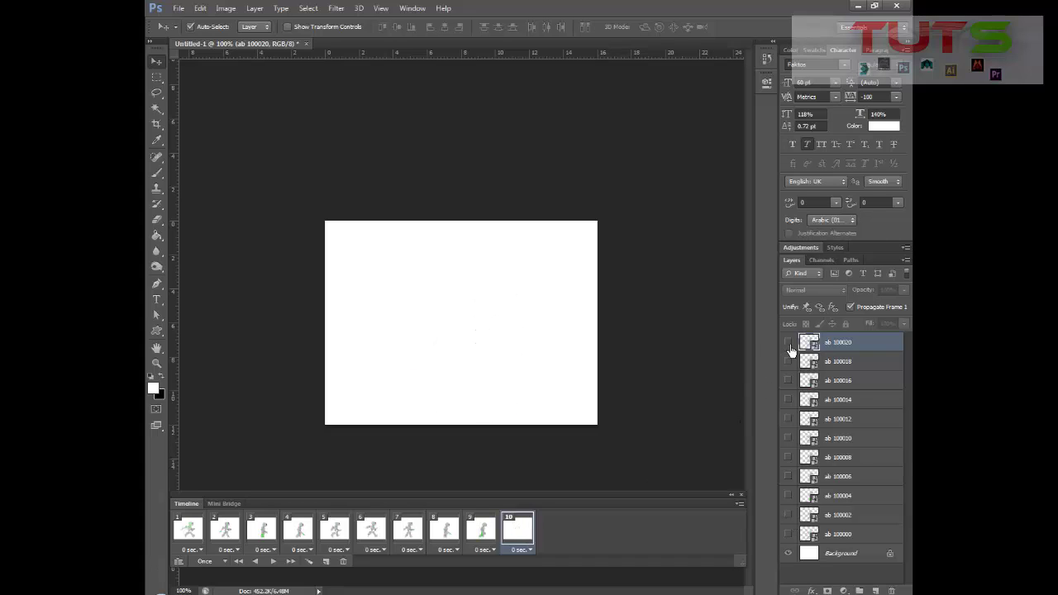
pyautogui.click(790, 342)
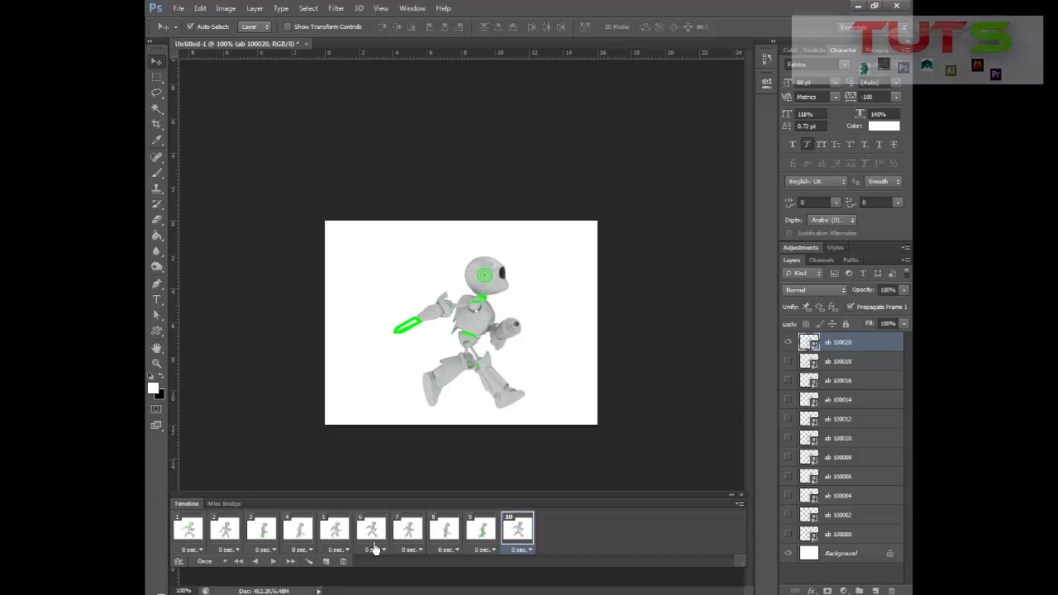
# Review frames 1–3 and toggle frame 1's robot layer off and on, leaving it visible.
pyautogui.click(206, 543)
pyautogui.click(221, 537)
pyautogui.click(262, 538)
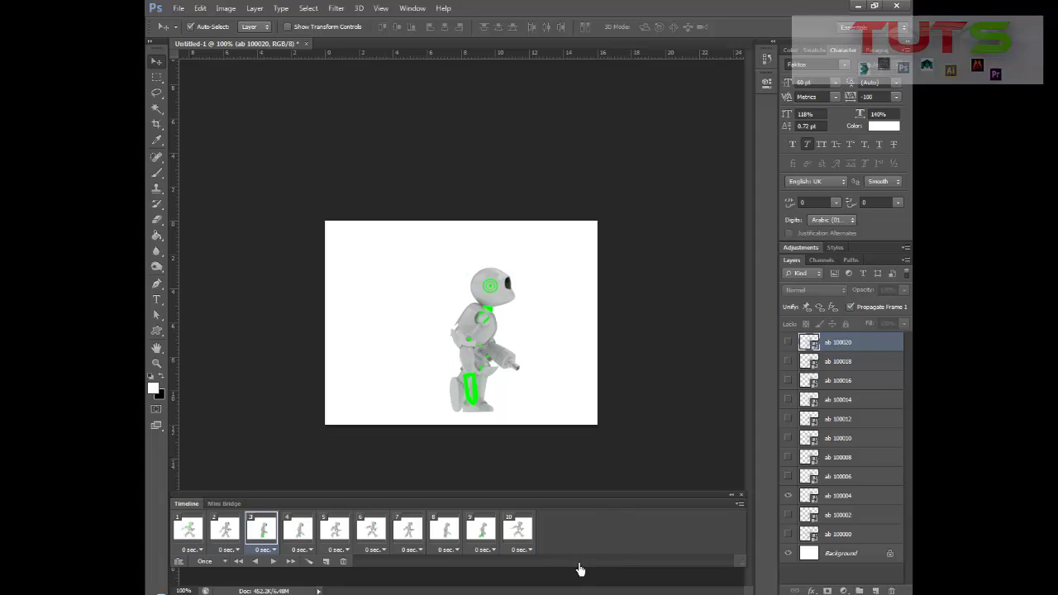
pyautogui.click(191, 541)
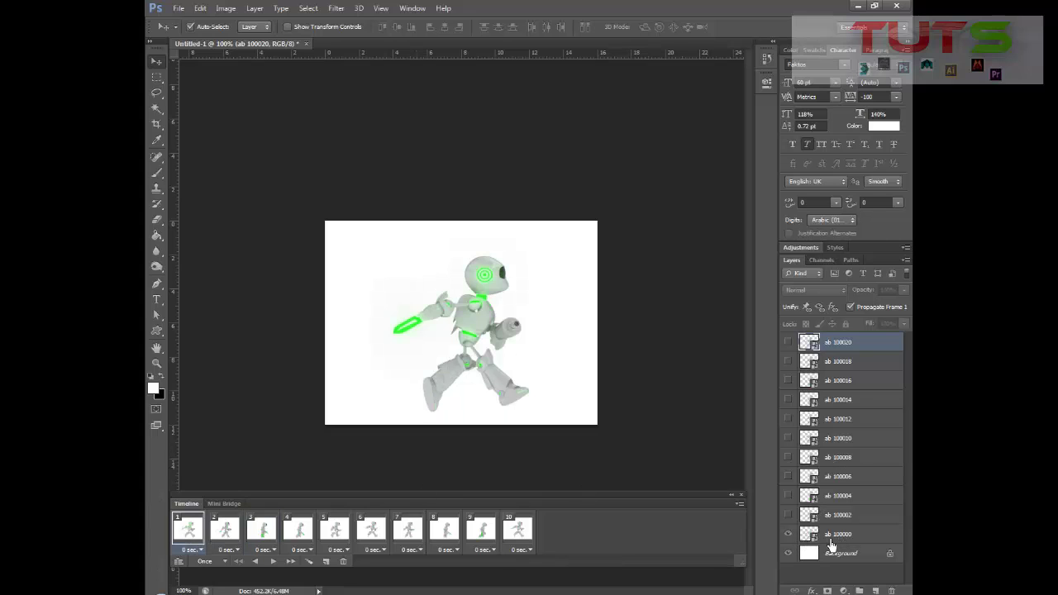
pyautogui.click(796, 538)
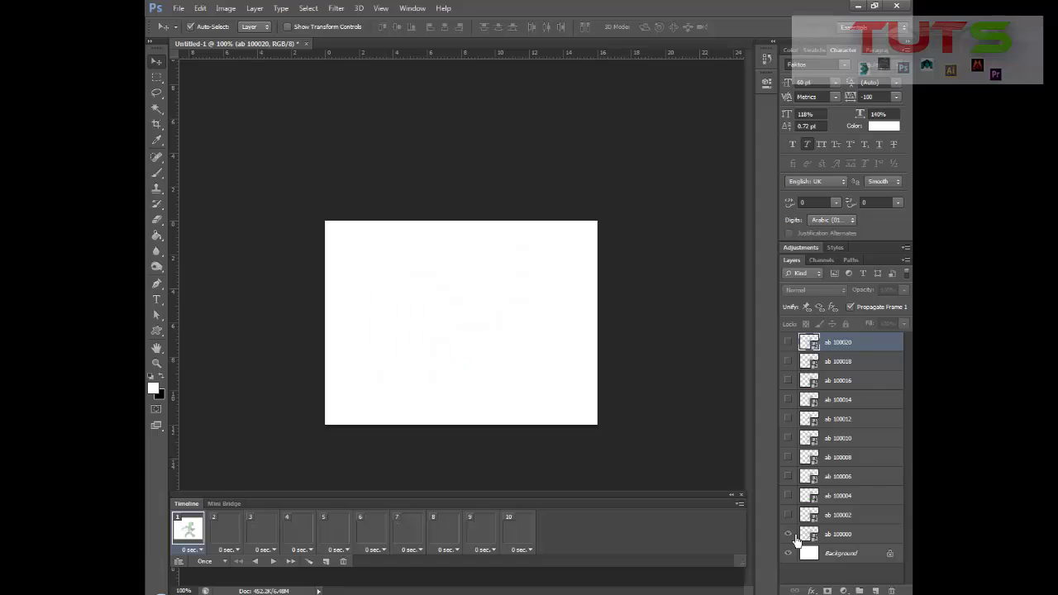
pyautogui.click(795, 537)
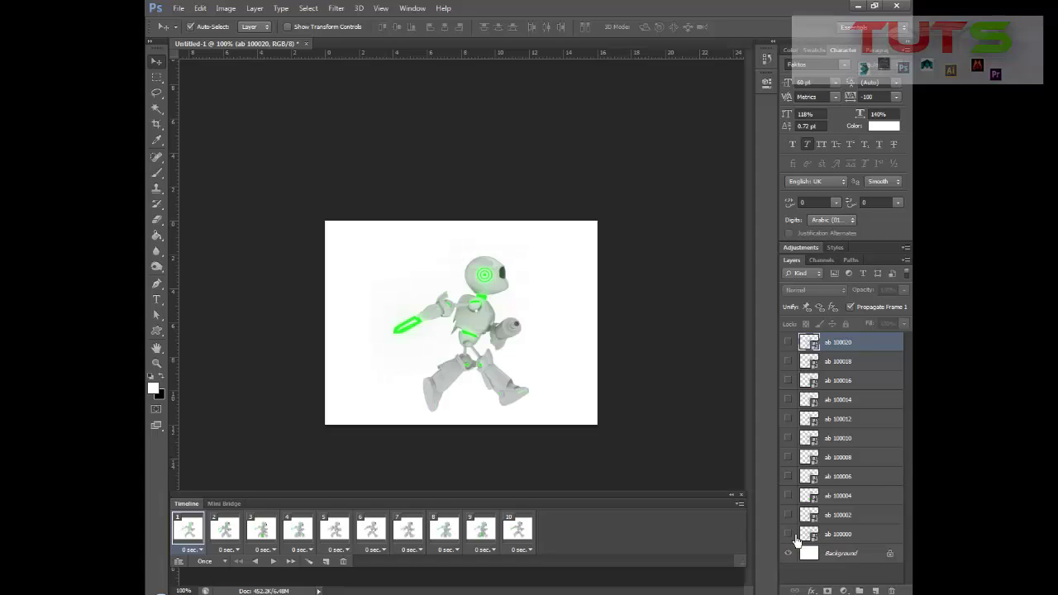
pyautogui.click(796, 537)
pyautogui.click(795, 537)
# Remove one frame with Ctrl+Z and replay the walk animation several times.
pyautogui.hotkey('ctrl', 'z')
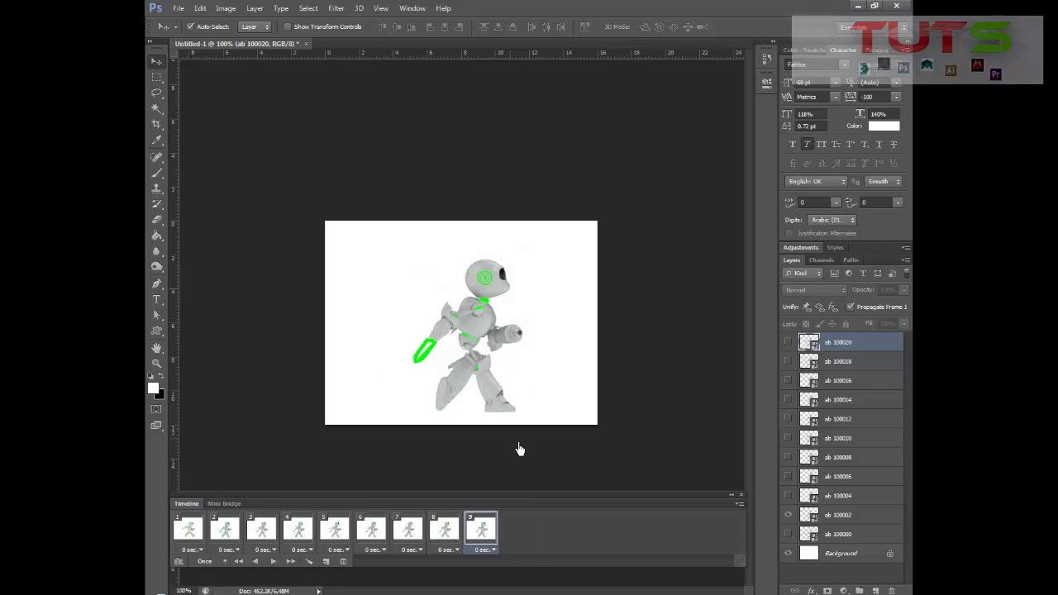
pyautogui.click(274, 563)
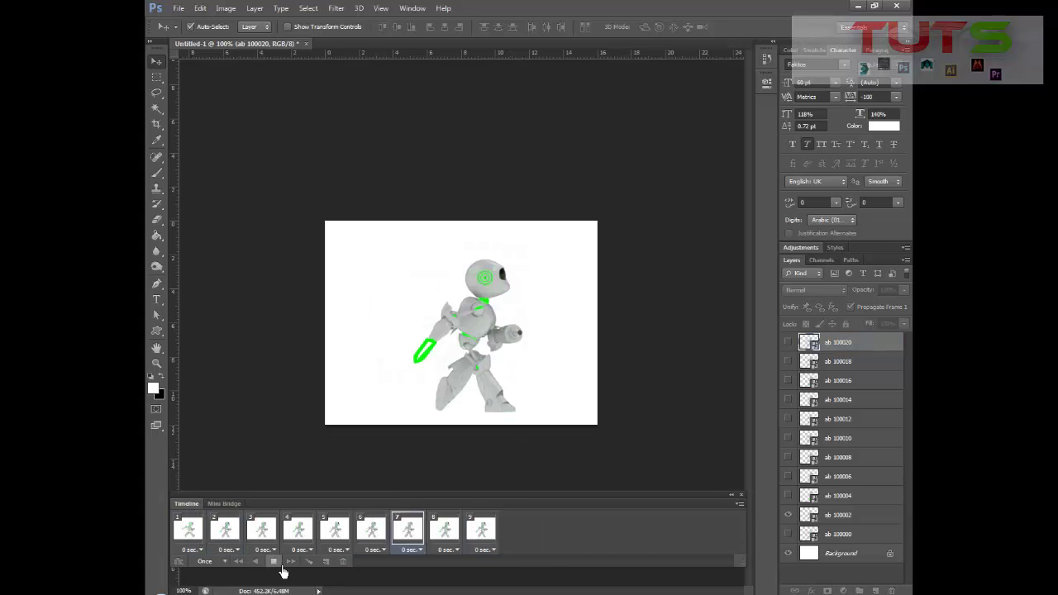
pyautogui.click(281, 568)
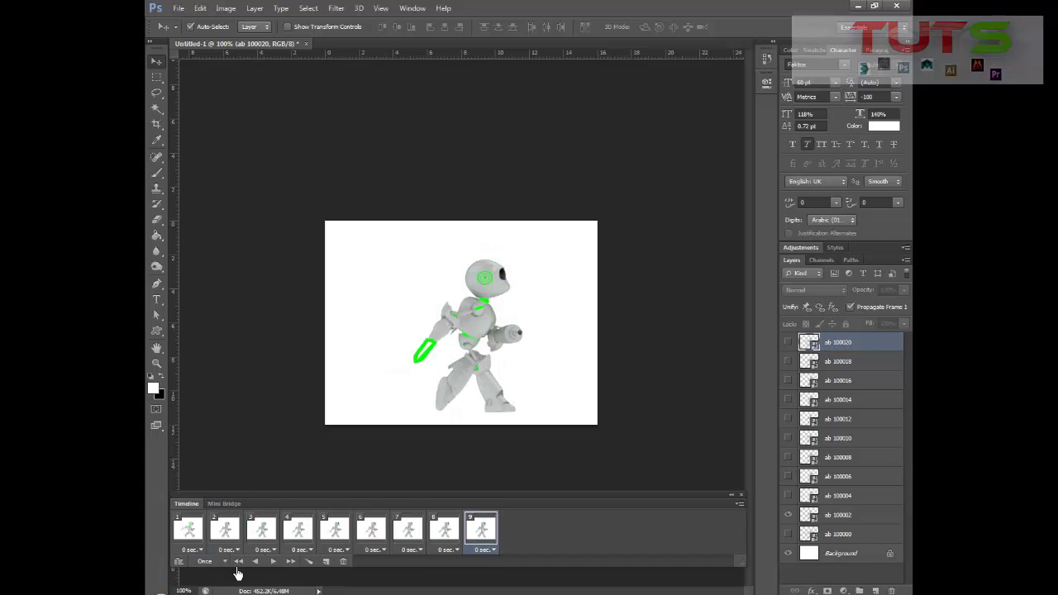
pyautogui.click(282, 570)
pyautogui.click(282, 571)
pyautogui.click(274, 562)
pyautogui.click(282, 570)
pyautogui.click(282, 571)
# Select all nine Timeline frames together, from frame 1 through frame 9.
pyautogui.click(198, 550)
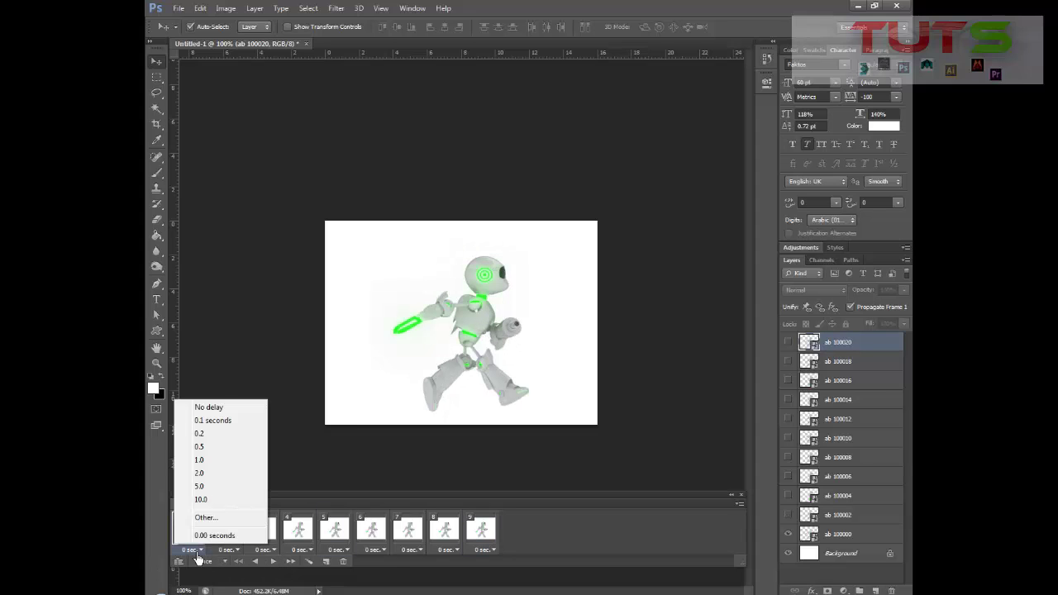
pyautogui.click(485, 539)
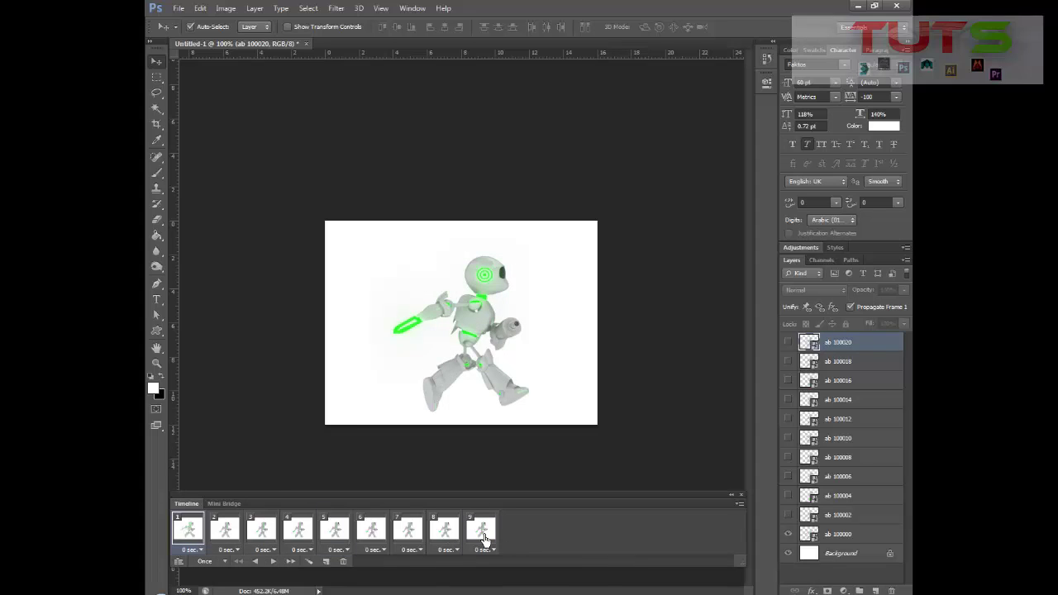
pyautogui.keyDown('shift'); pyautogui.click(235, 538); pyautogui.keyUp('shift')
pyautogui.keyDown('shift'); pyautogui.click(272, 540); pyautogui.keyUp('shift')
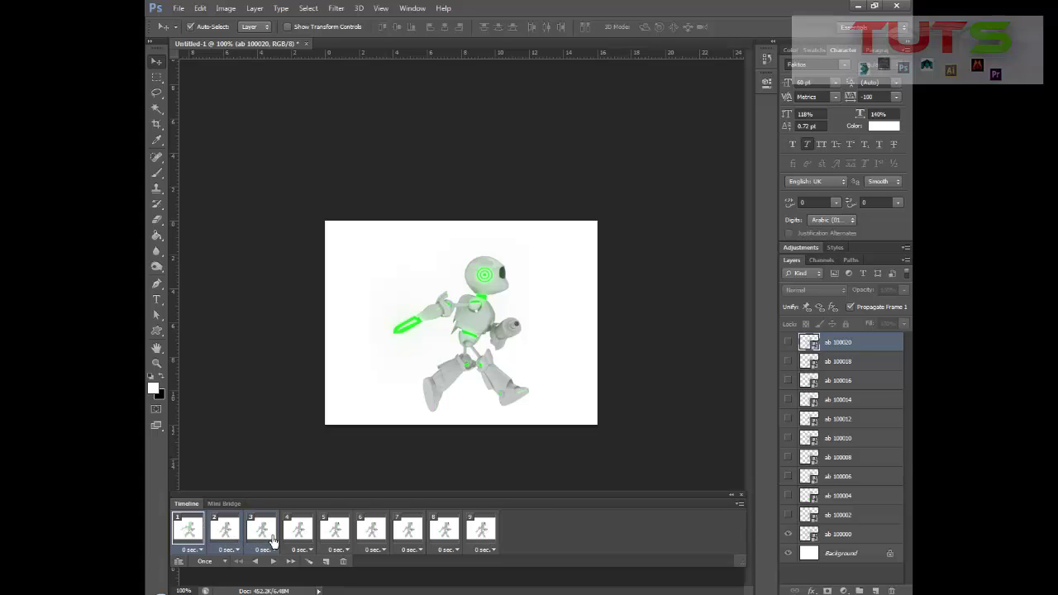
pyautogui.keyDown('shift'); pyautogui.click(319, 543); pyautogui.keyUp('shift')
pyautogui.keyDown('shift'); pyautogui.click(347, 542); pyautogui.keyUp('shift')
pyautogui.keyDown('shift'); pyautogui.click(388, 537); pyautogui.keyUp('shift')
pyautogui.keyDown('shift'); pyautogui.click(402, 534); pyautogui.keyUp('shift')
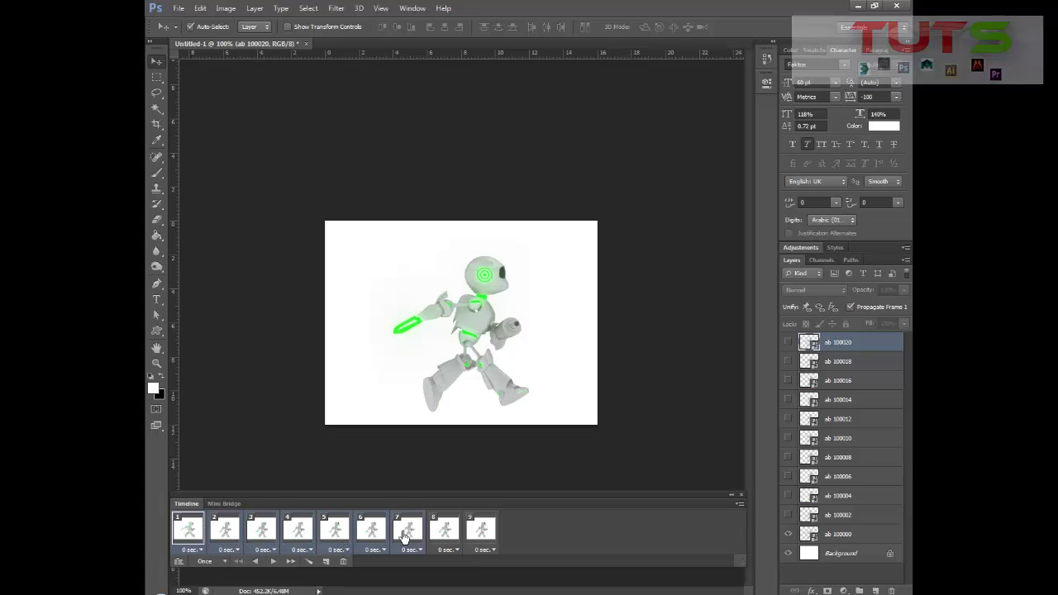
pyautogui.keyDown('shift'); pyautogui.click(439, 531); pyautogui.keyUp('shift')
pyautogui.keyDown('shift'); pyautogui.click(473, 531); pyautogui.keyUp('shift')
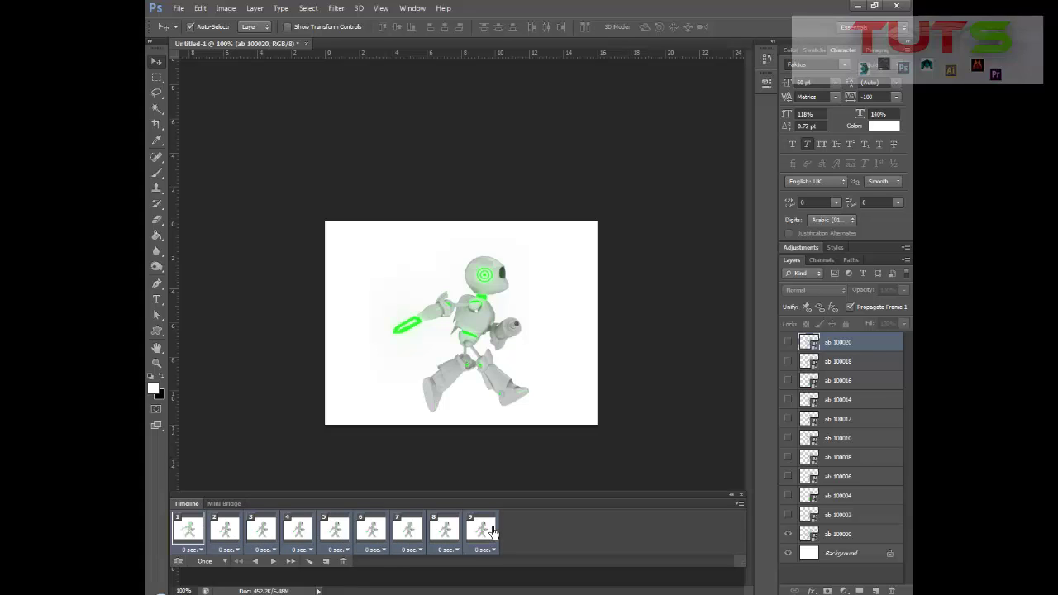
# Set every selected frame's delay to 0.1 seconds and looping to Forever.
pyautogui.click(206, 553)
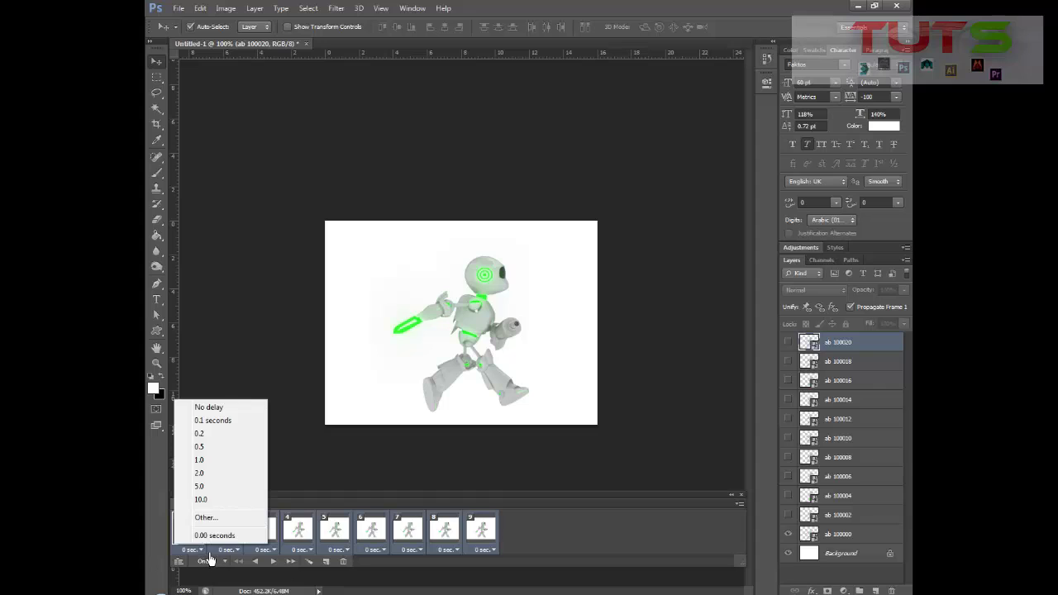
pyautogui.click(228, 423)
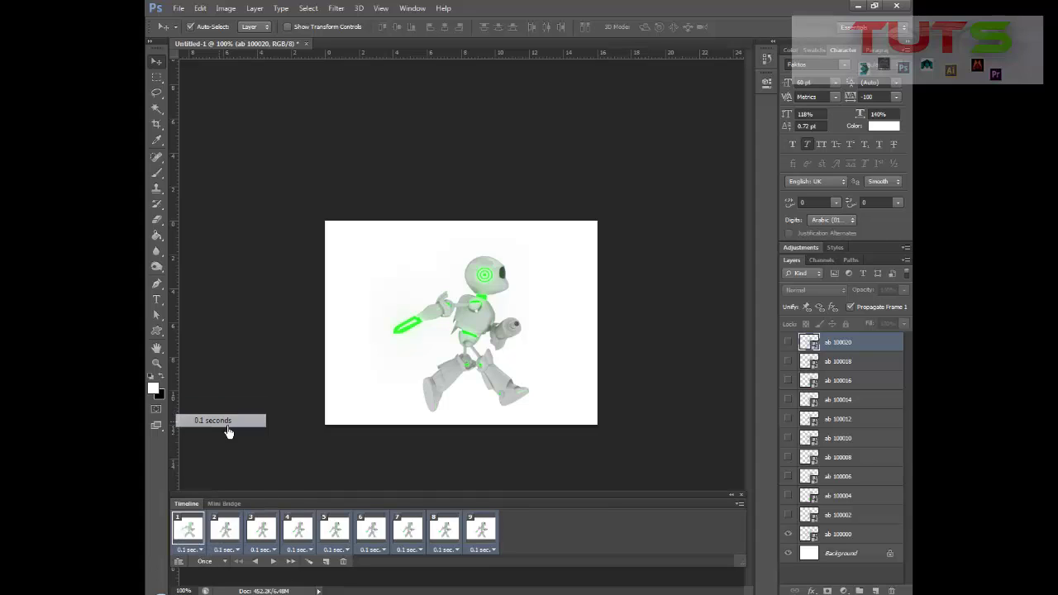
pyautogui.click(226, 566)
pyautogui.click(226, 531)
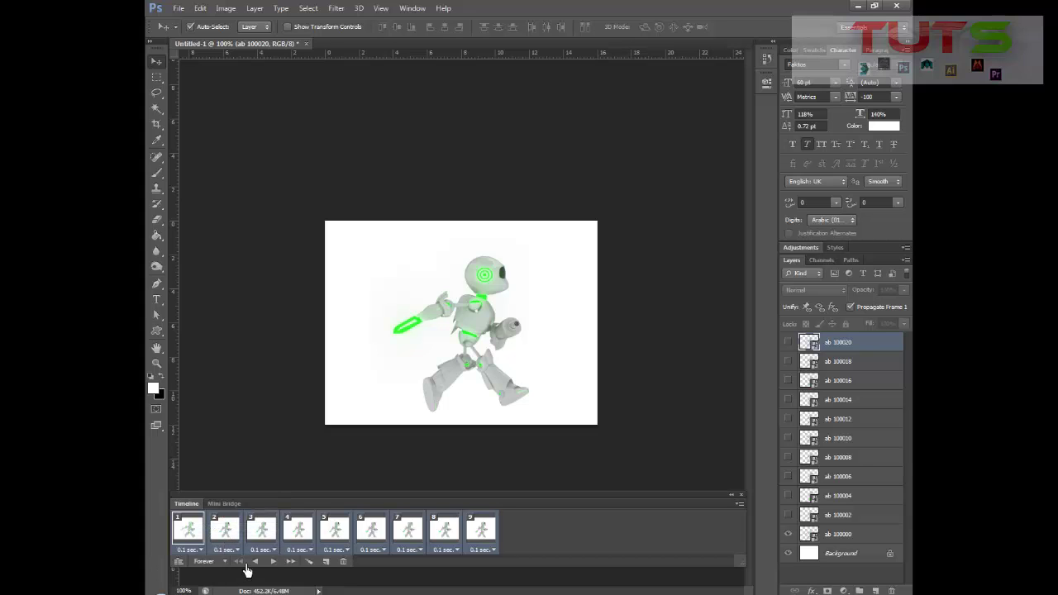
# Play the animation, stop it, and step through frames 1 to 3.
pyautogui.click(279, 563)
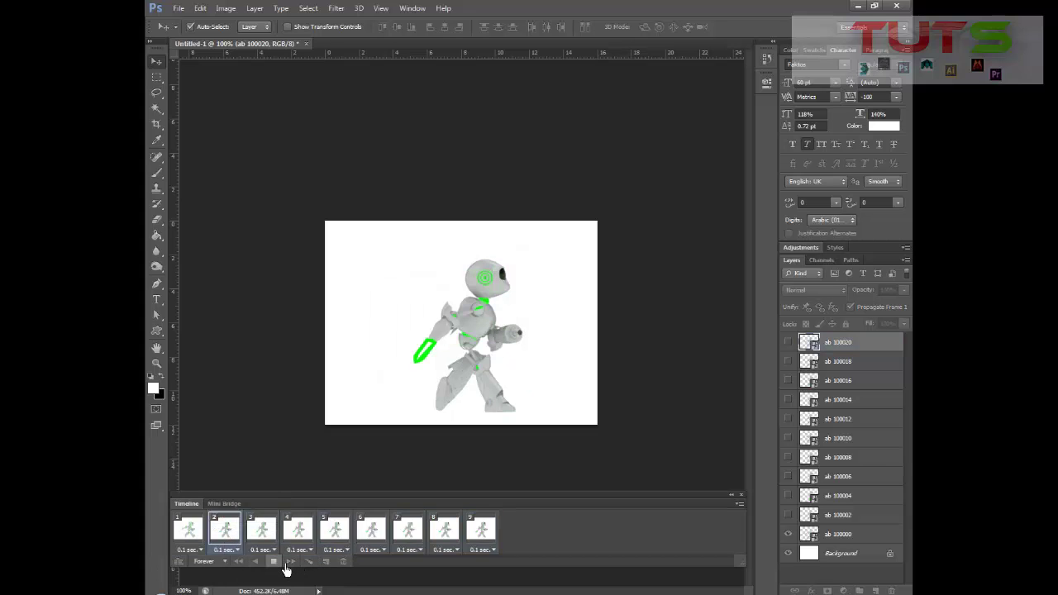
pyautogui.click(204, 536)
pyautogui.click(236, 535)
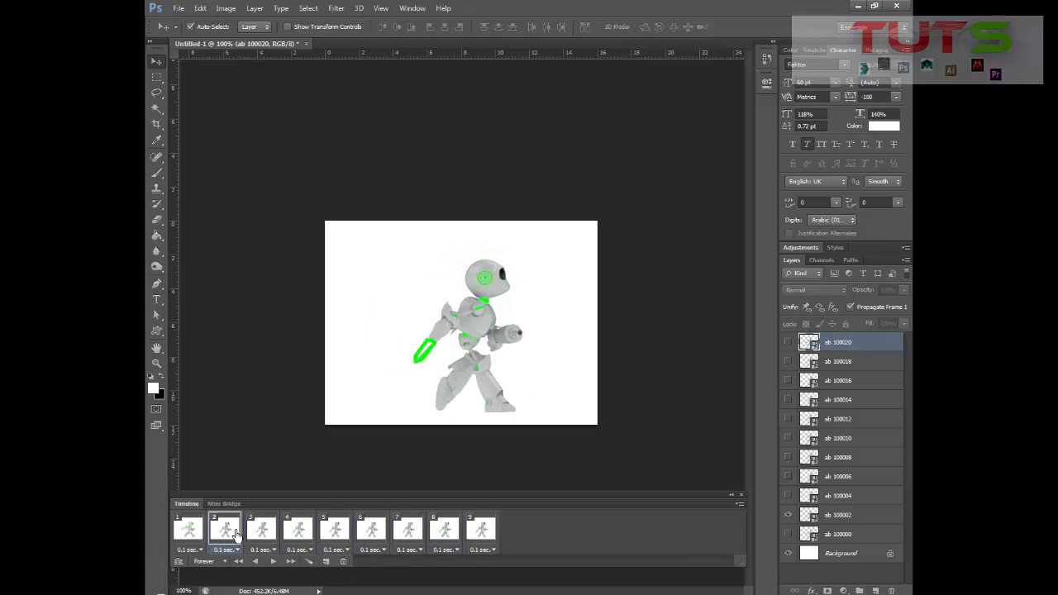
pyautogui.click(269, 535)
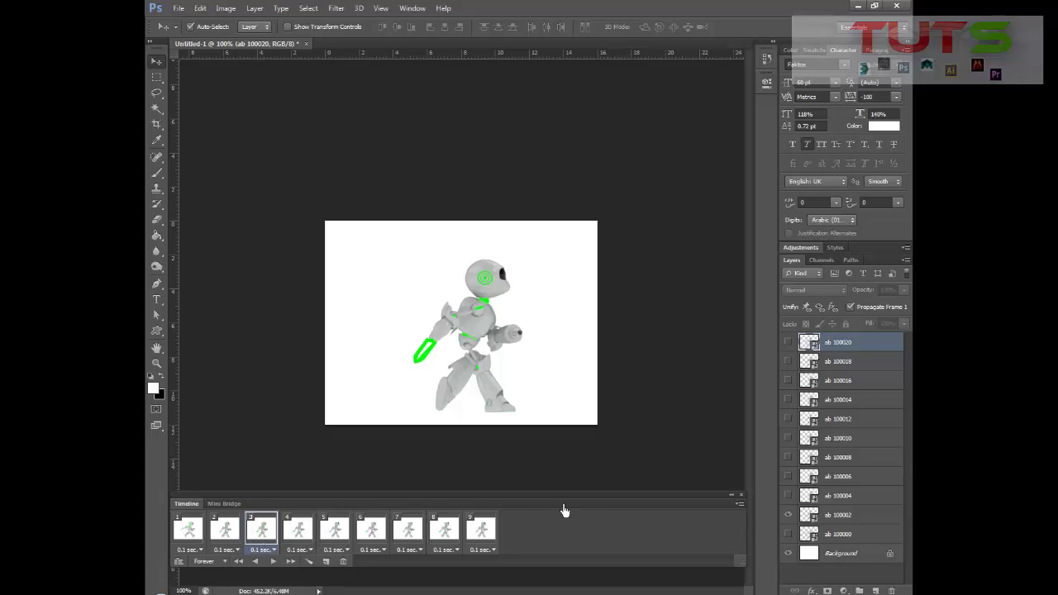
# Make frame 3 show layer ab 100004 instead of ab 100002.
pyautogui.click(186, 542)
pyautogui.click(228, 540)
pyautogui.click(276, 538)
pyautogui.click(788, 515)
pyautogui.click(788, 495)
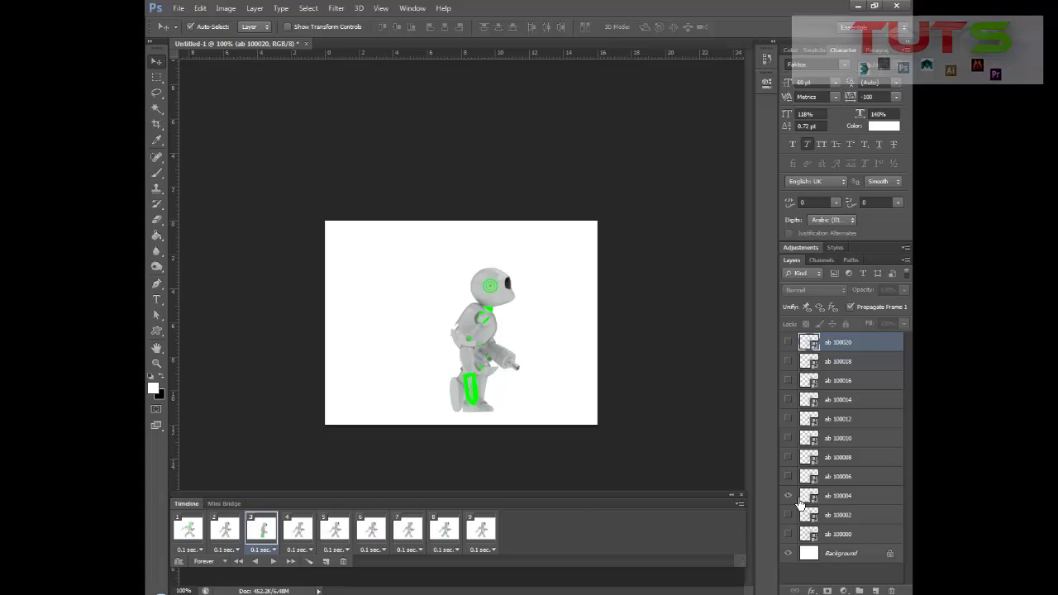
# Give frame 4 the ab 100006 pose and hide ab 100002 in frame 5.
pyautogui.click(308, 536)
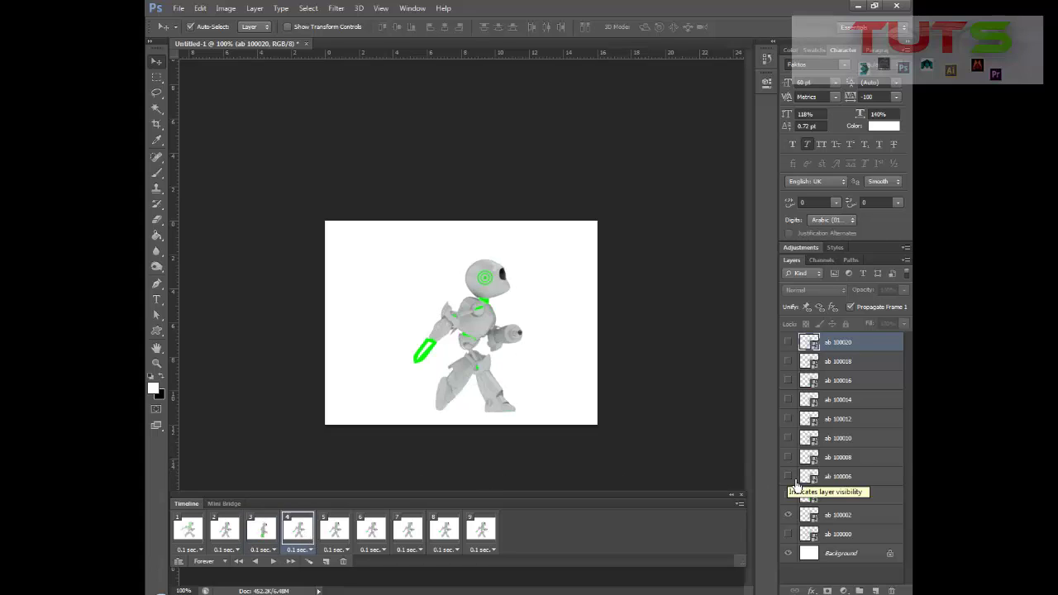
pyautogui.click(789, 477)
pyautogui.click(790, 515)
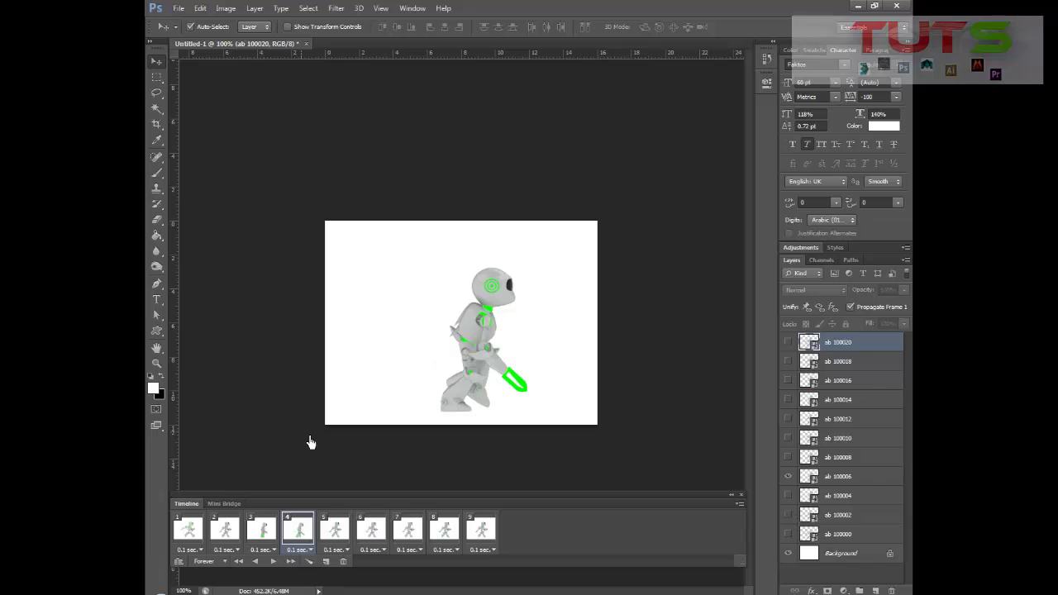
pyautogui.click(341, 533)
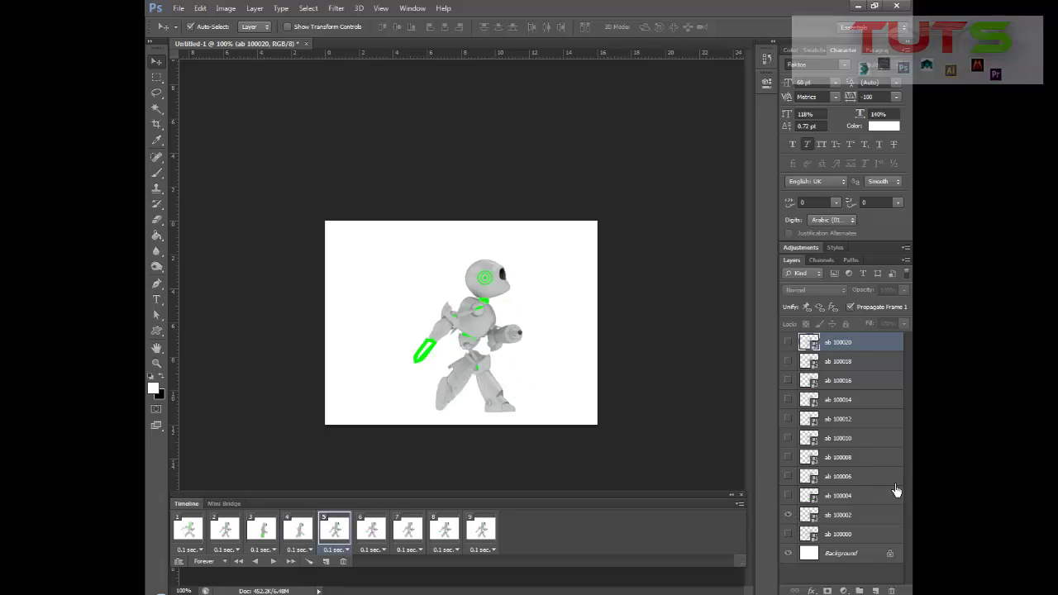
pyautogui.click(789, 519)
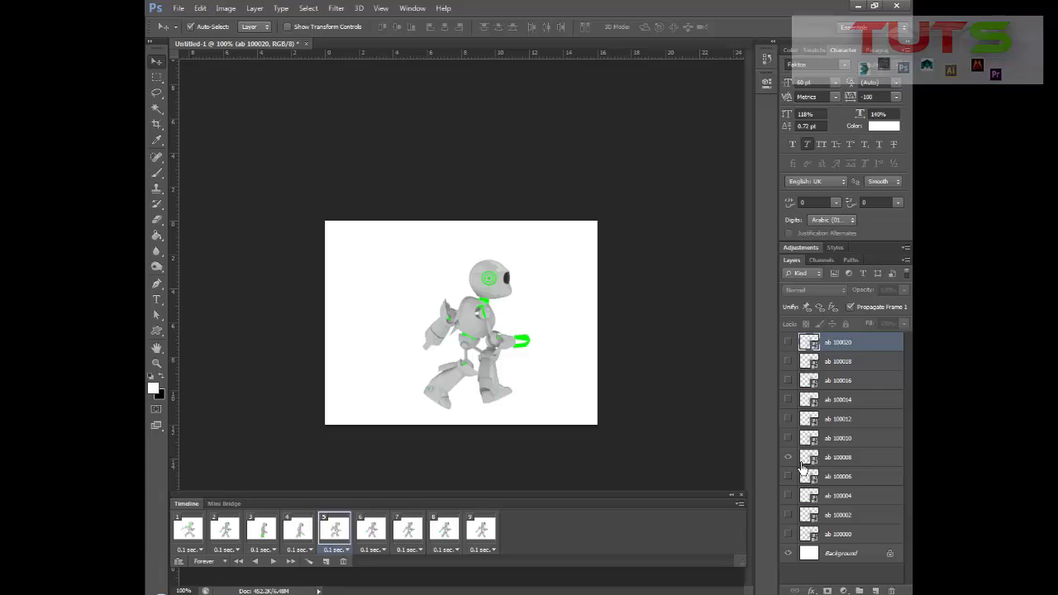
# Give frame 6 the ab 100010 pose and frame 7 the ab 100012 pose.
pyautogui.click(379, 535)
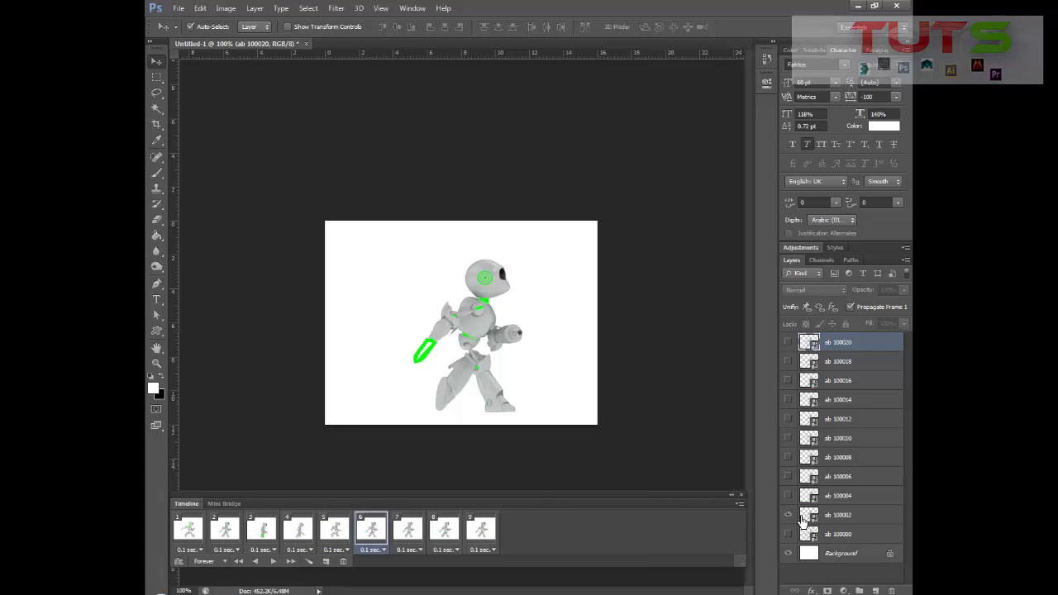
pyautogui.click(788, 515)
pyautogui.click(788, 439)
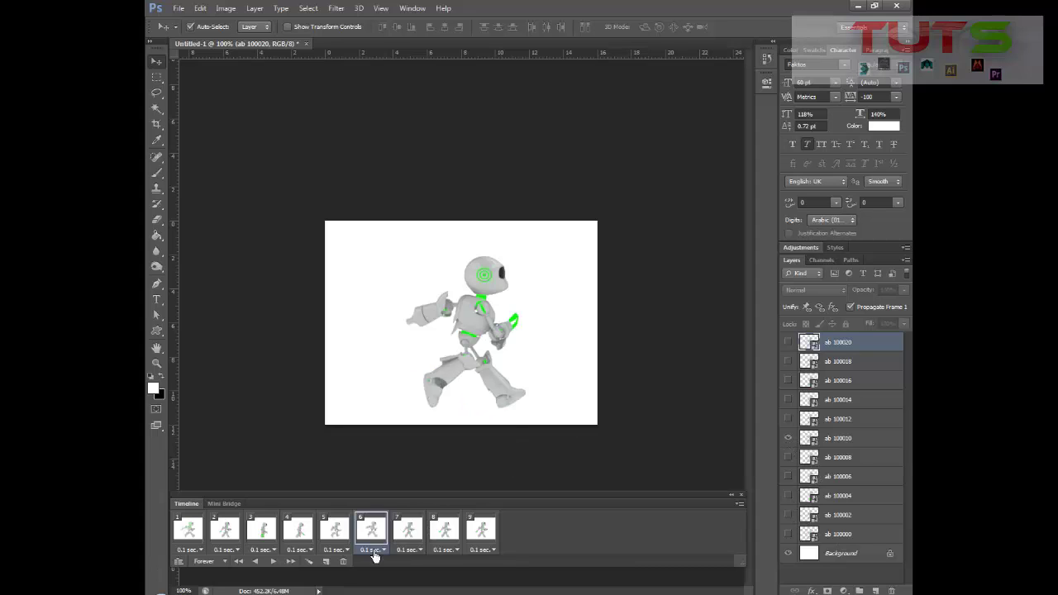
pyautogui.click(408, 533)
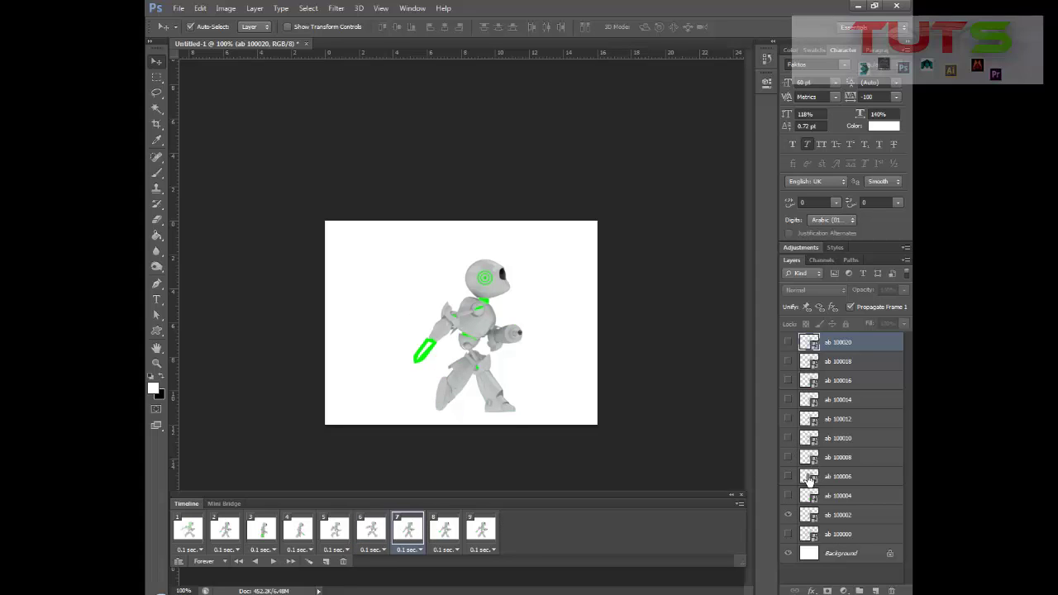
pyautogui.click(789, 419)
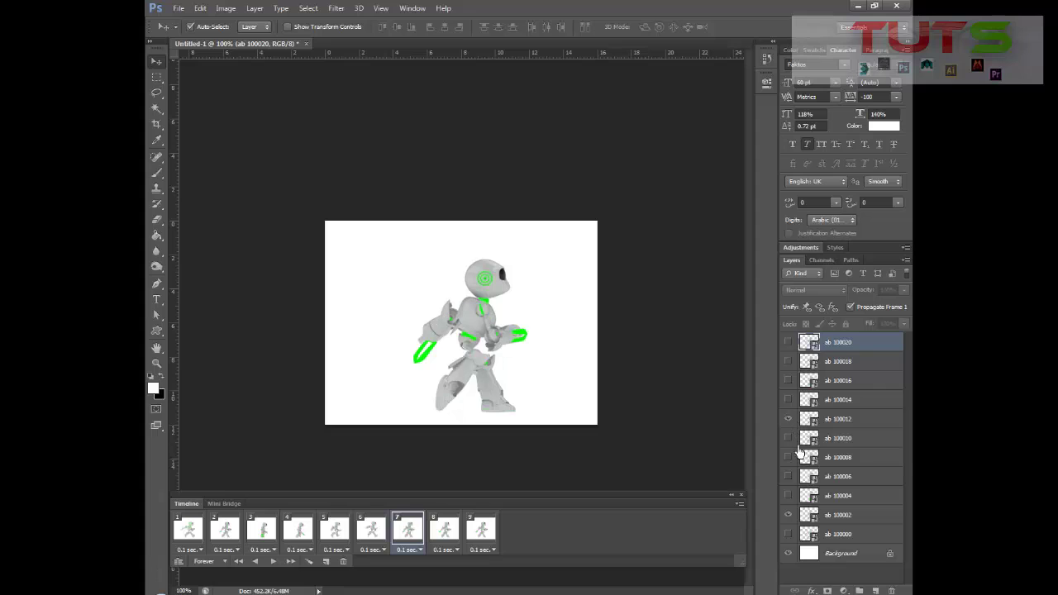
pyautogui.click(788, 515)
# Give frame 8 the ab 100014 pose and frame 9 the ab 100016 pose.
pyautogui.click(445, 530)
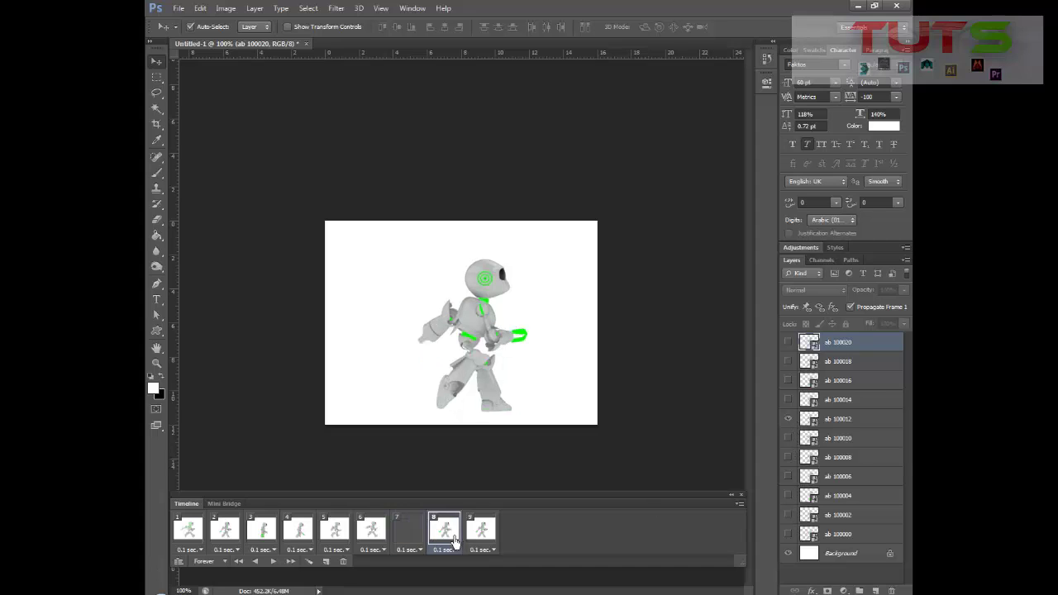
pyautogui.click(788, 401)
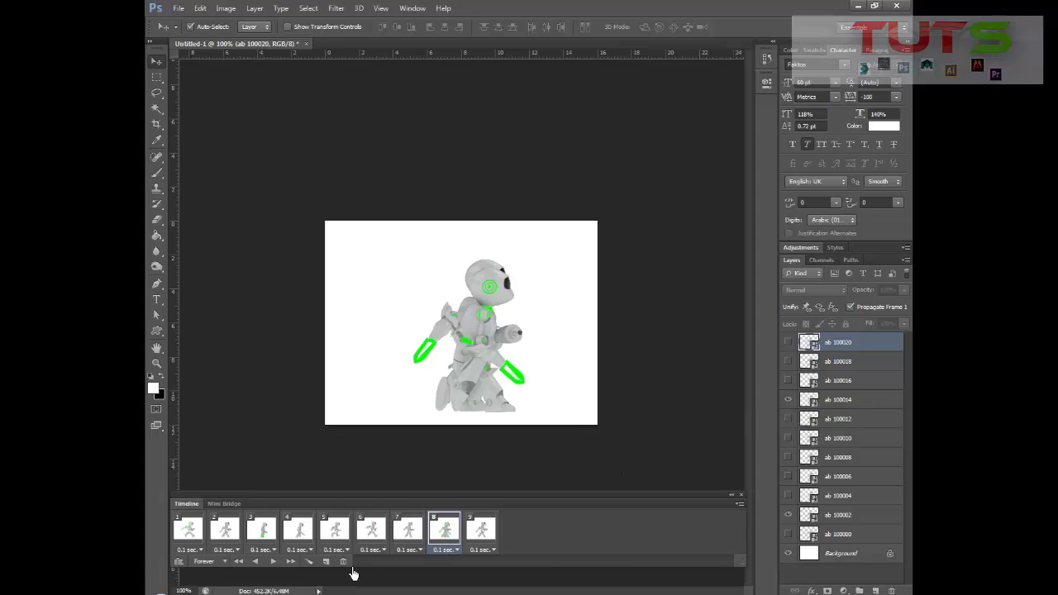
pyautogui.click(791, 522)
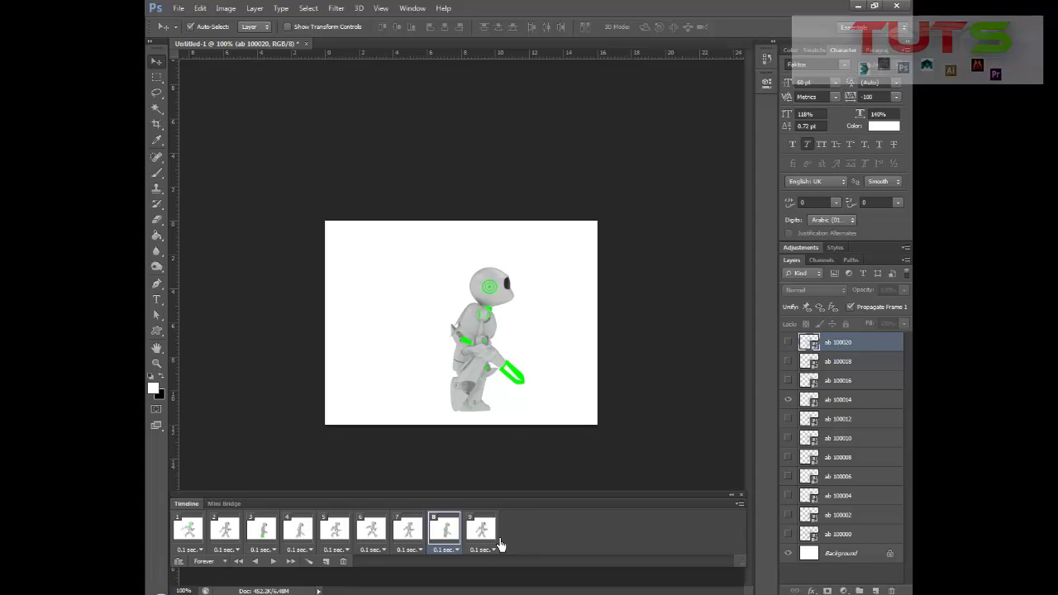
pyautogui.click(423, 537)
pyautogui.click(444, 529)
pyautogui.click(788, 457)
pyautogui.click(481, 529)
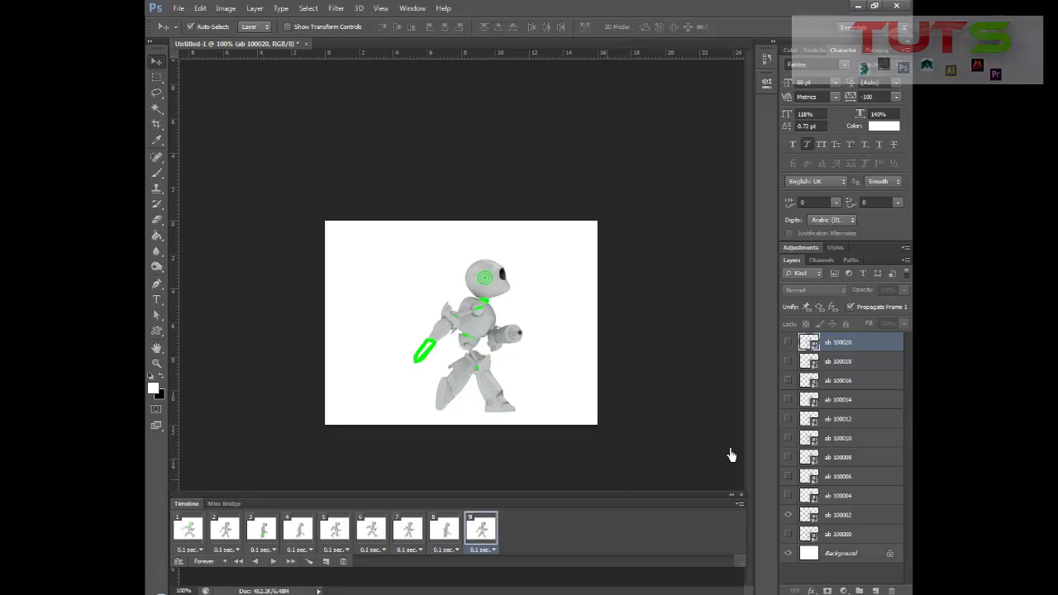
pyautogui.click(792, 381)
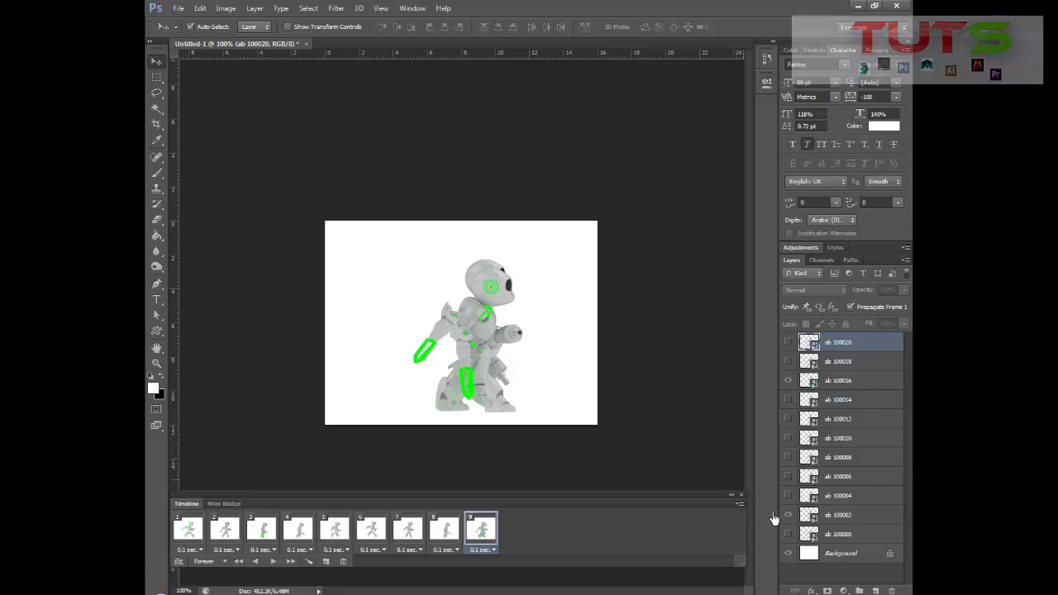
pyautogui.click(791, 516)
# Add a tenth frame showing layer ab 100018 instead of ab 100016.
pyautogui.click(328, 563)
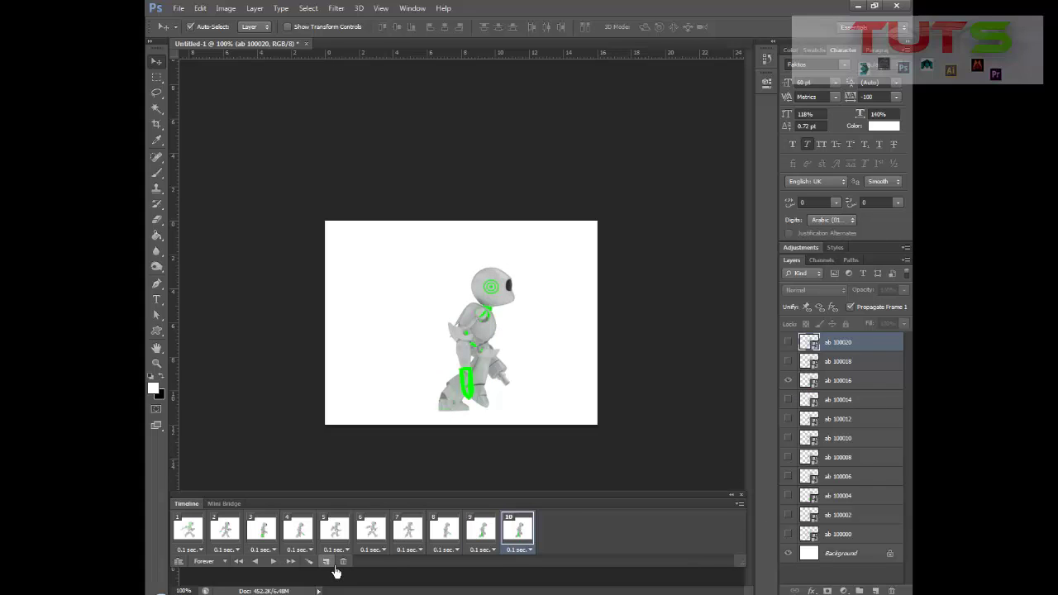
pyautogui.click(788, 361)
pyautogui.click(788, 380)
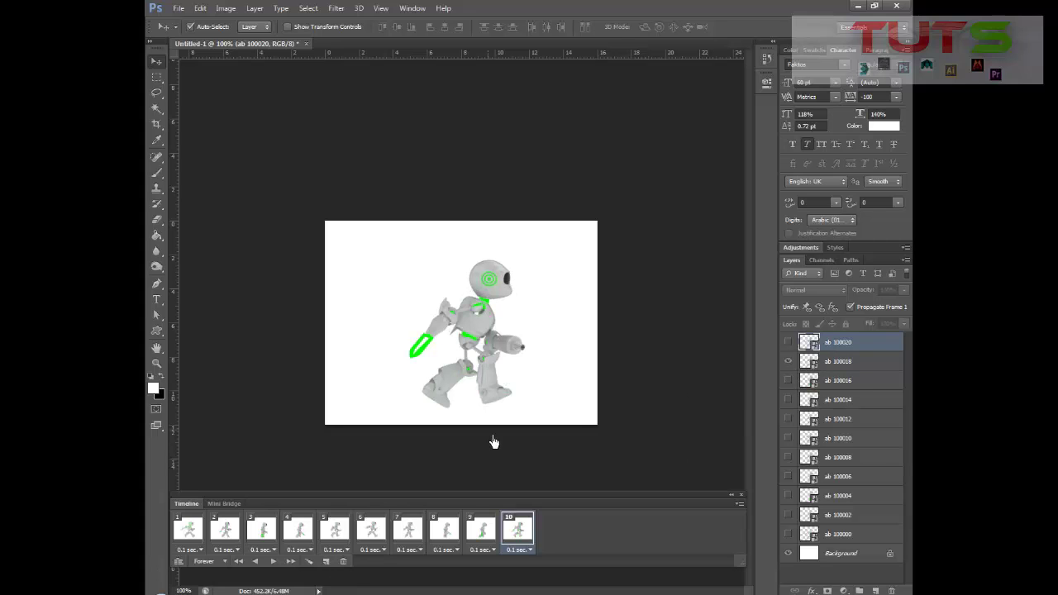
# Check the poses in frames 8 to 10, then play the animation.
pyautogui.click(456, 537)
pyautogui.click(477, 538)
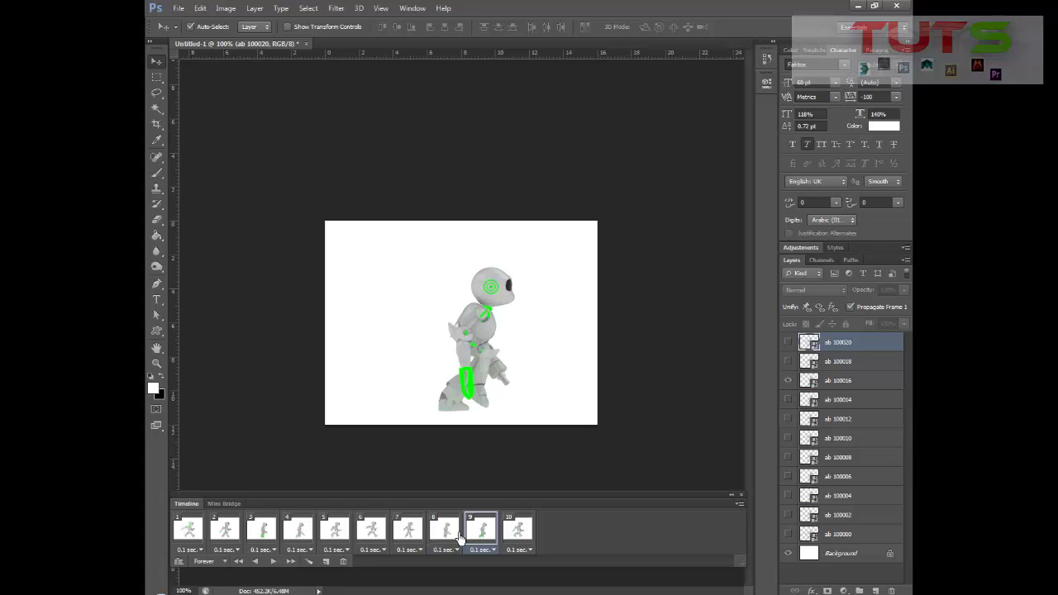
pyautogui.click(460, 537)
pyautogui.click(489, 534)
pyautogui.click(522, 535)
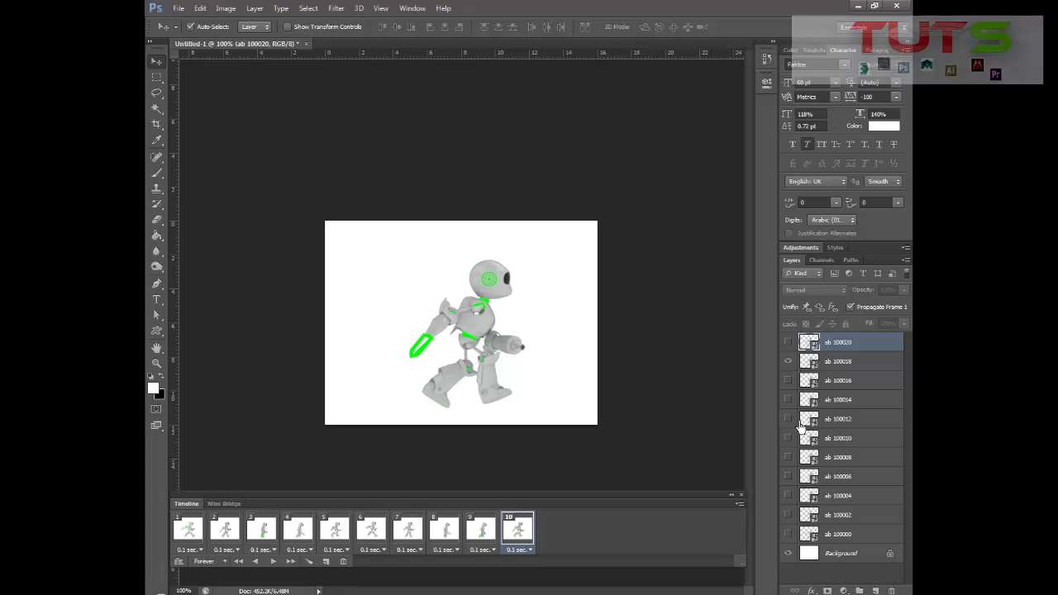
pyautogui.click(274, 562)
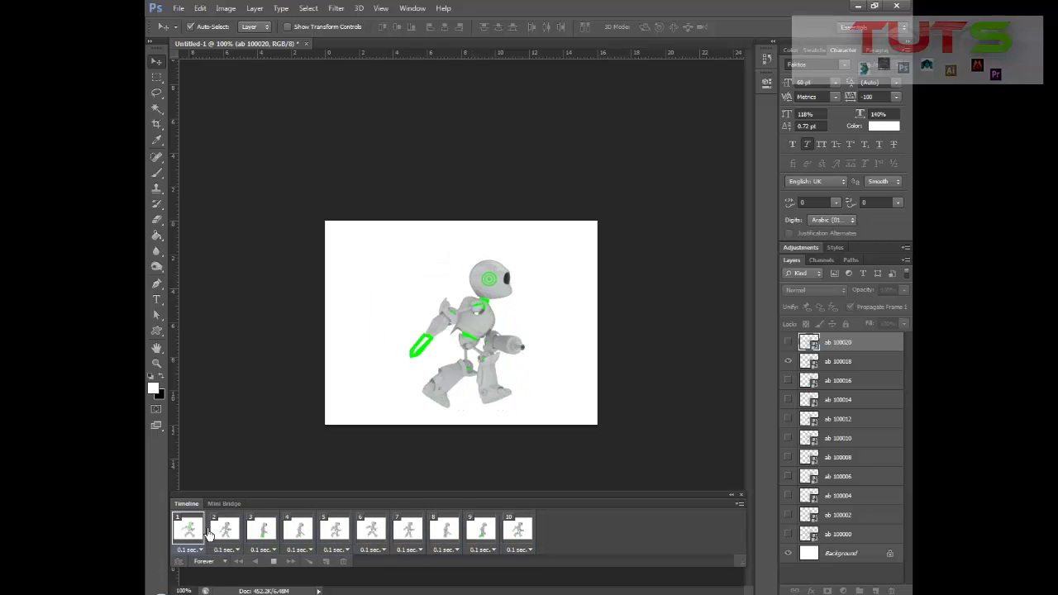
# Stop playback and review each pose from frame 1 to frame 10.
pyautogui.click(273, 562)
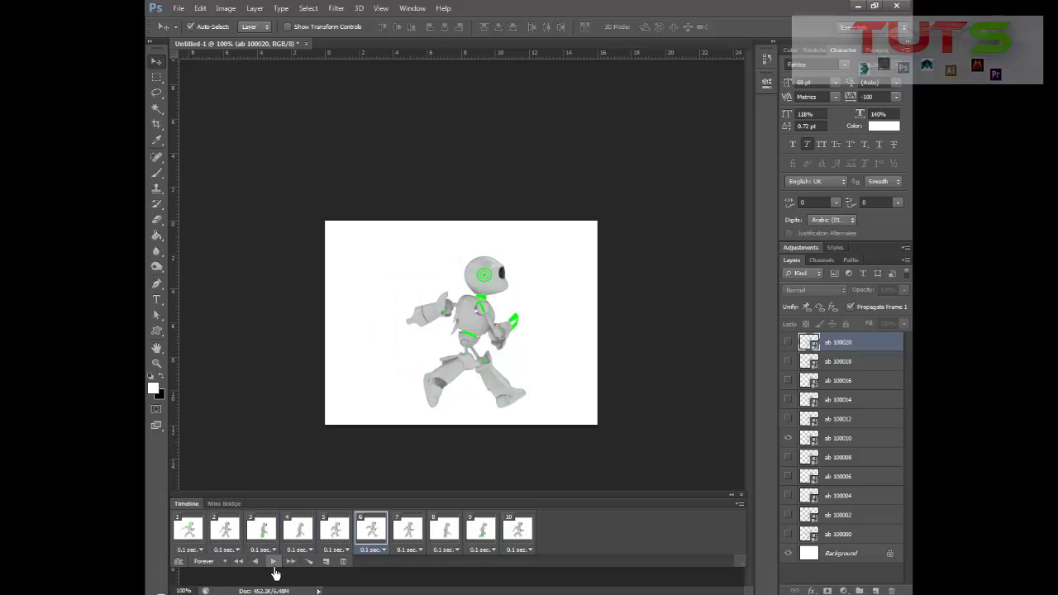
pyautogui.click(189, 529)
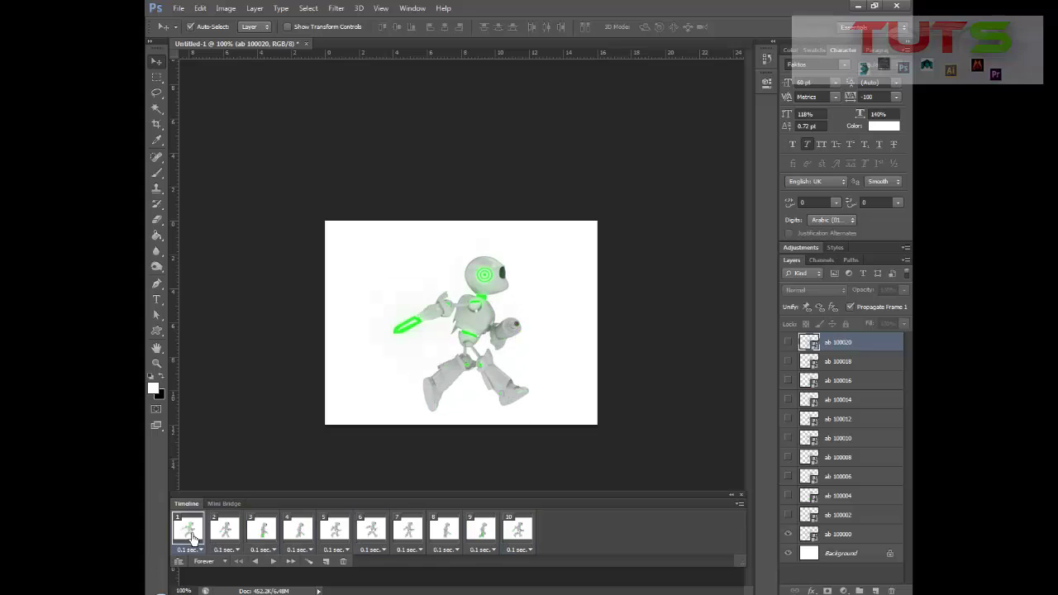
pyautogui.click(237, 534)
pyautogui.click(273, 538)
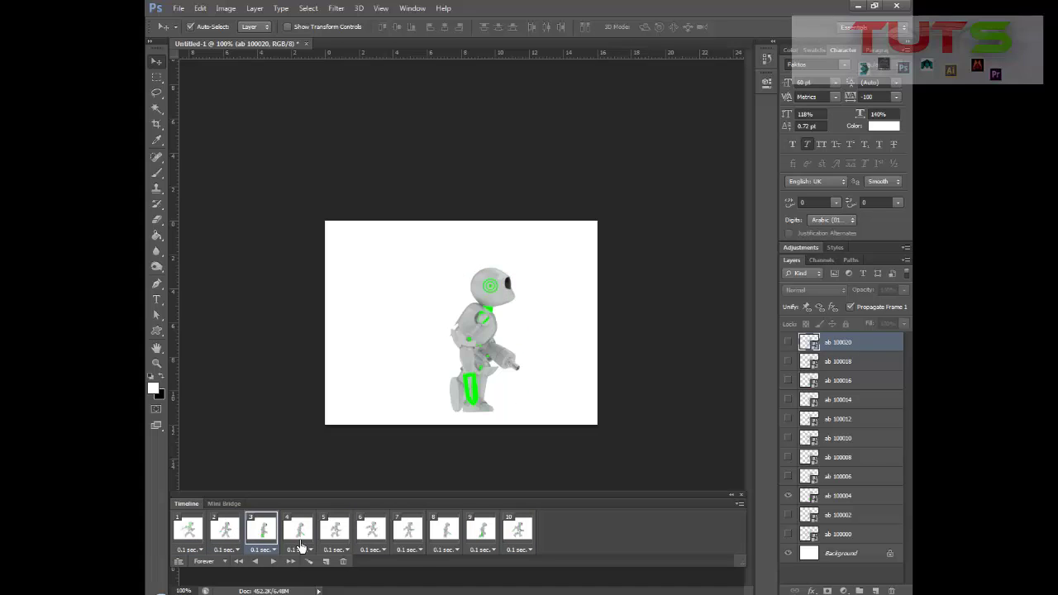
pyautogui.click(303, 541)
pyautogui.click(343, 539)
pyautogui.click(376, 541)
pyautogui.click(411, 542)
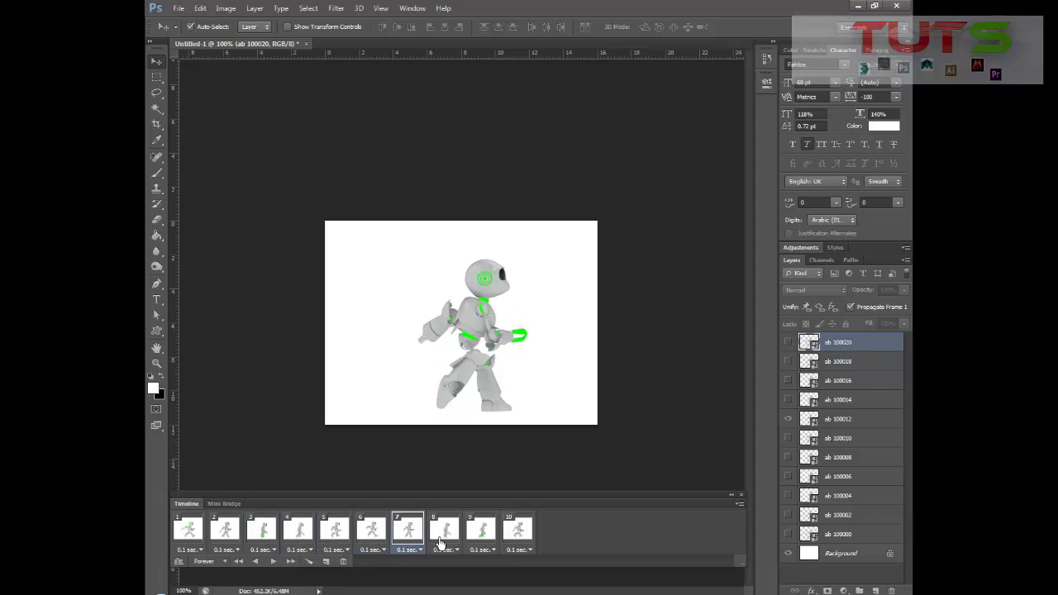
pyautogui.click(446, 543)
pyautogui.click(481, 535)
pyautogui.click(517, 536)
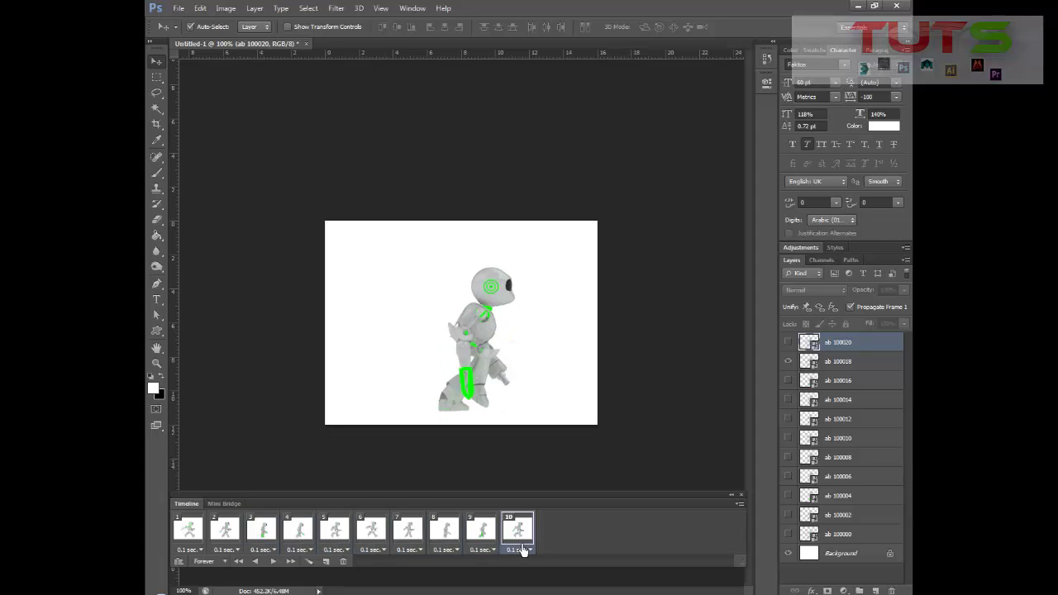
# Review the walk cycle a second time, from frame 1 through frame 10.
pyautogui.click(202, 535)
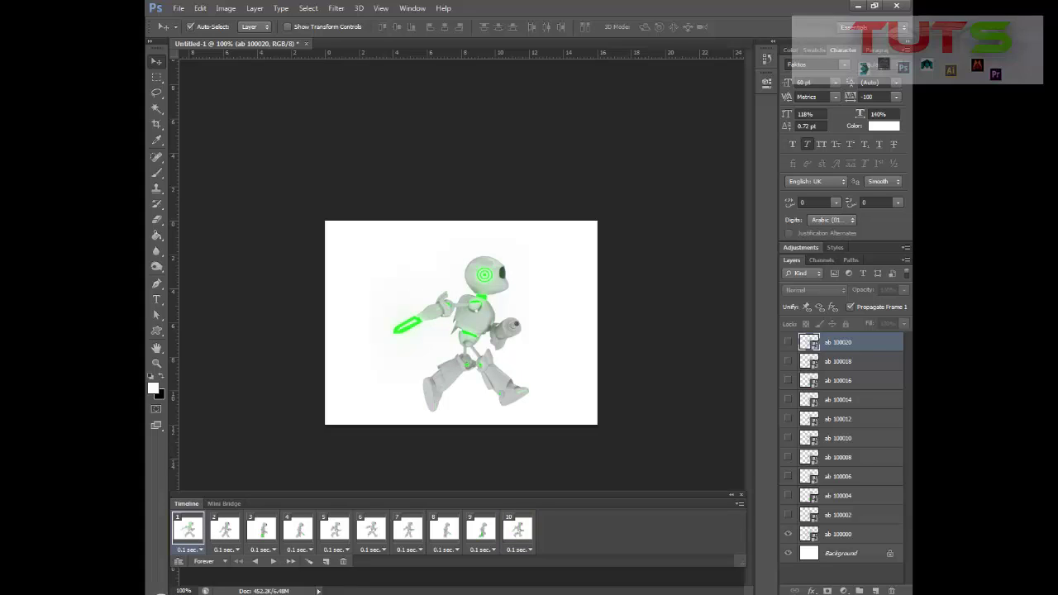
pyautogui.click(229, 541)
pyautogui.click(266, 541)
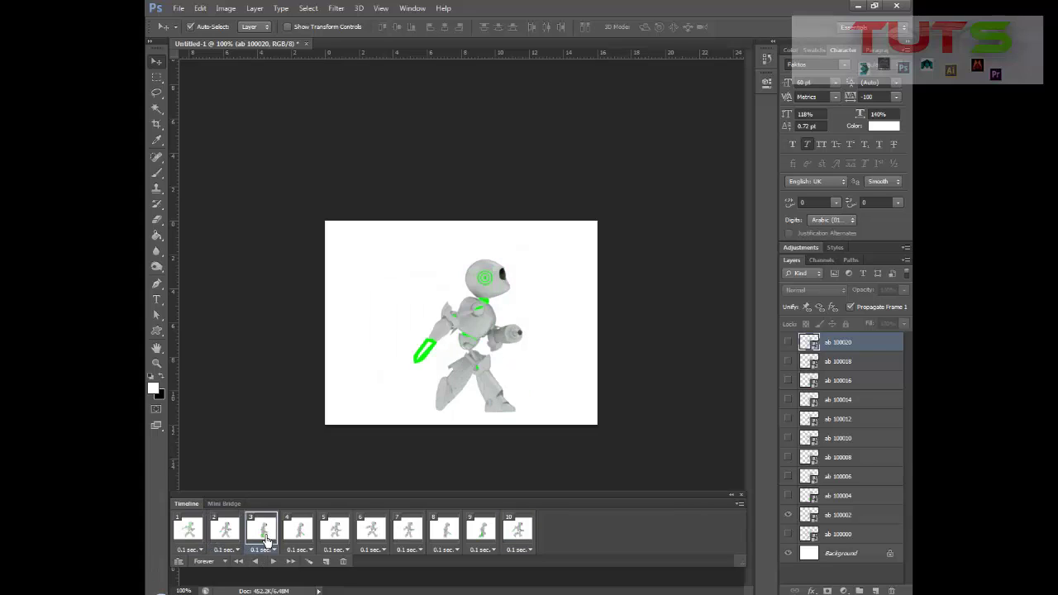
pyautogui.click(298, 541)
pyautogui.click(332, 539)
pyautogui.click(371, 541)
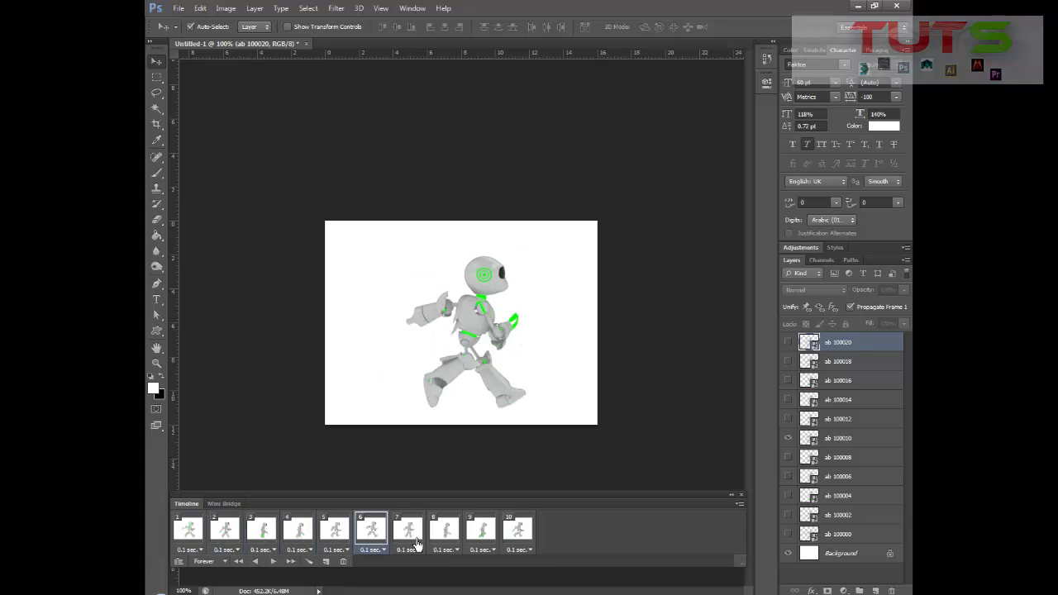
pyautogui.click(408, 542)
pyautogui.click(444, 541)
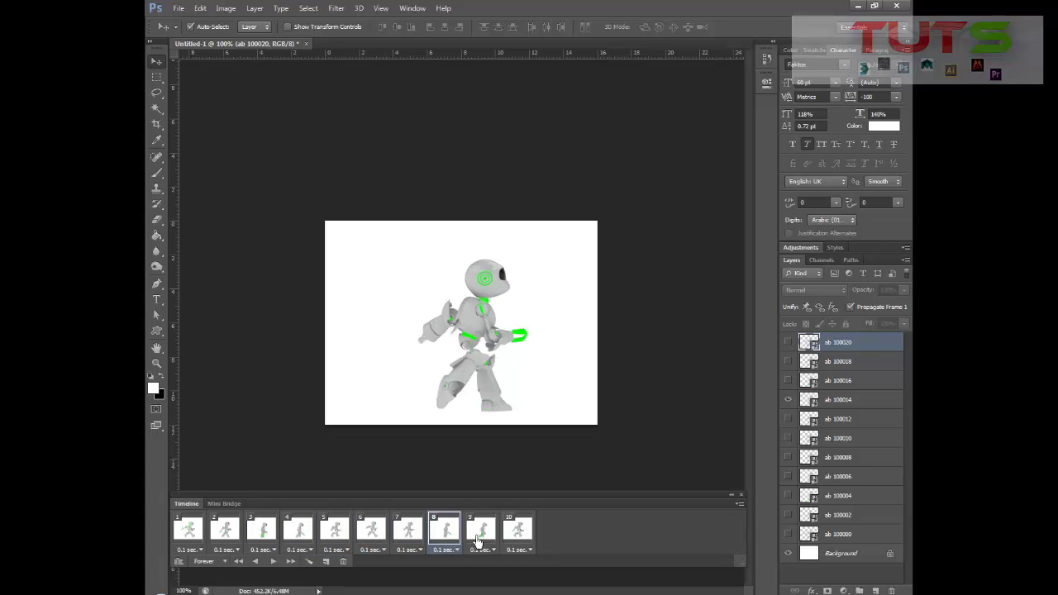
pyautogui.click(481, 542)
pyautogui.click(511, 539)
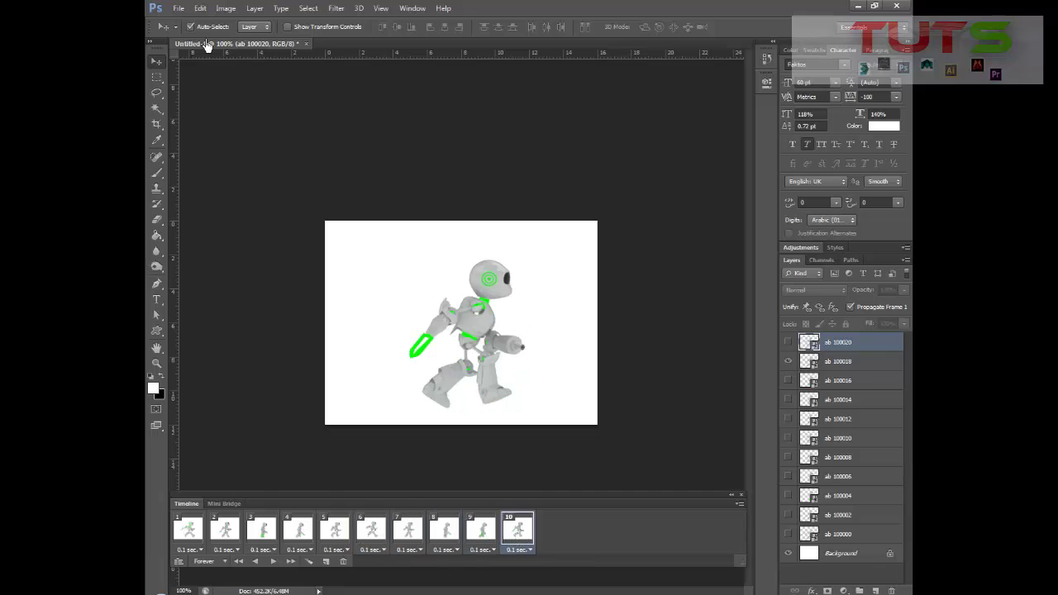
# Open Save for Web for the animation and set the output format to GIF.
pyautogui.click(188, 12)
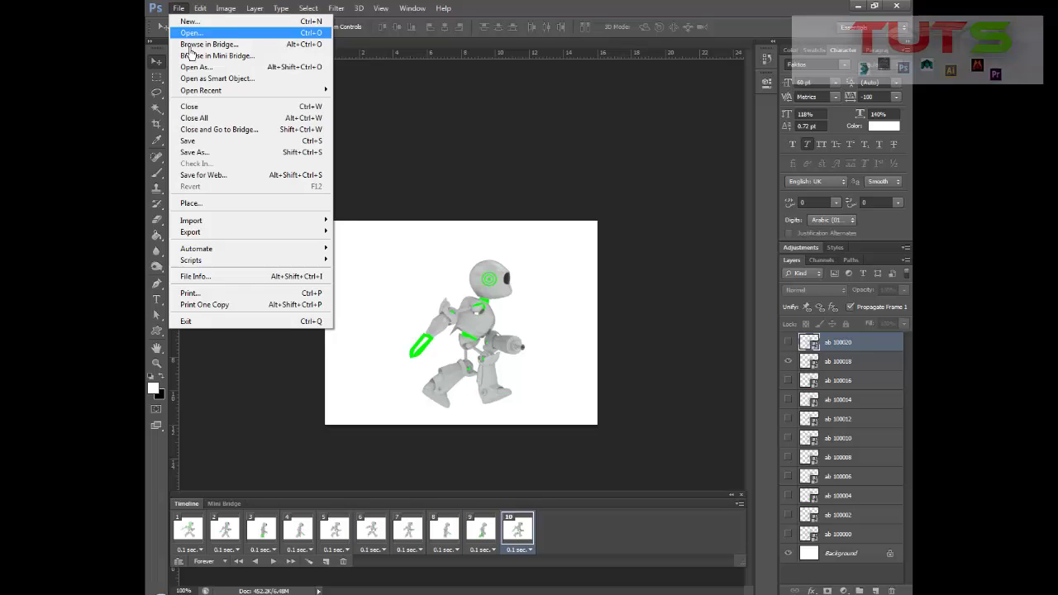
pyautogui.click(187, 21)
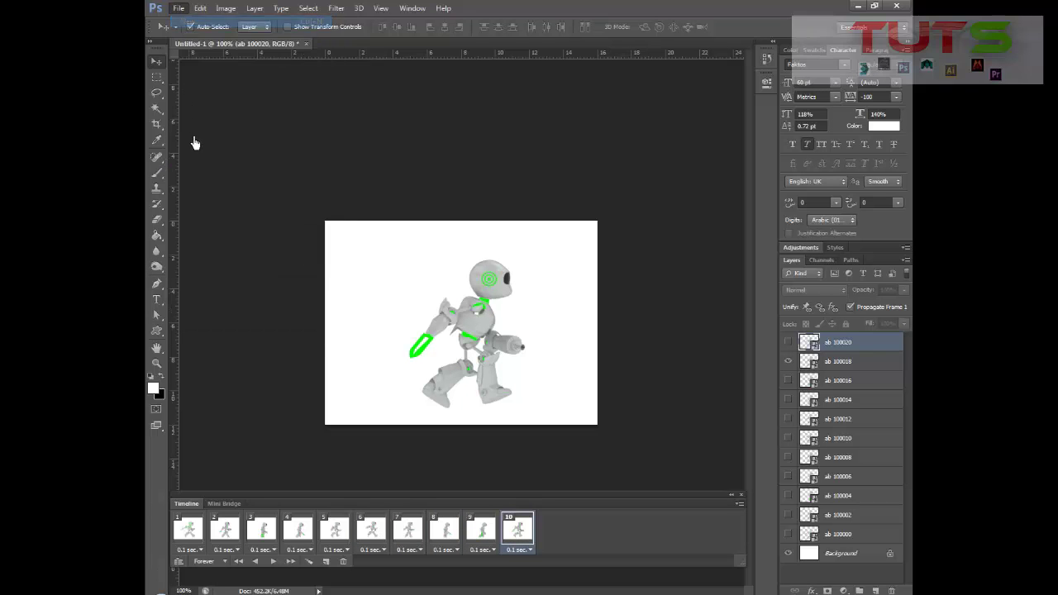
pyautogui.click(574, 121)
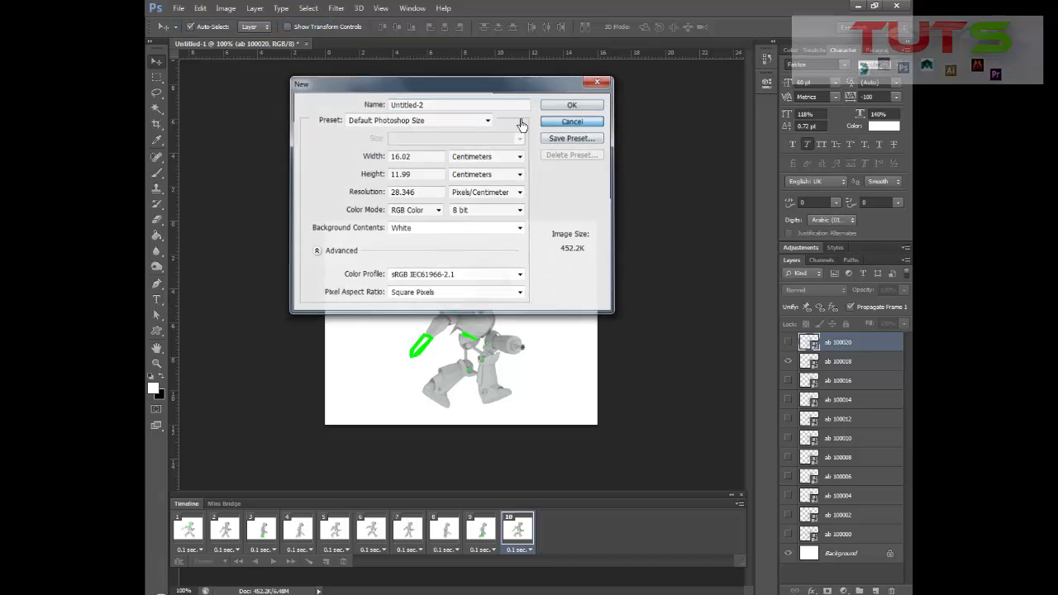
pyautogui.click(179, 9)
pyautogui.click(203, 176)
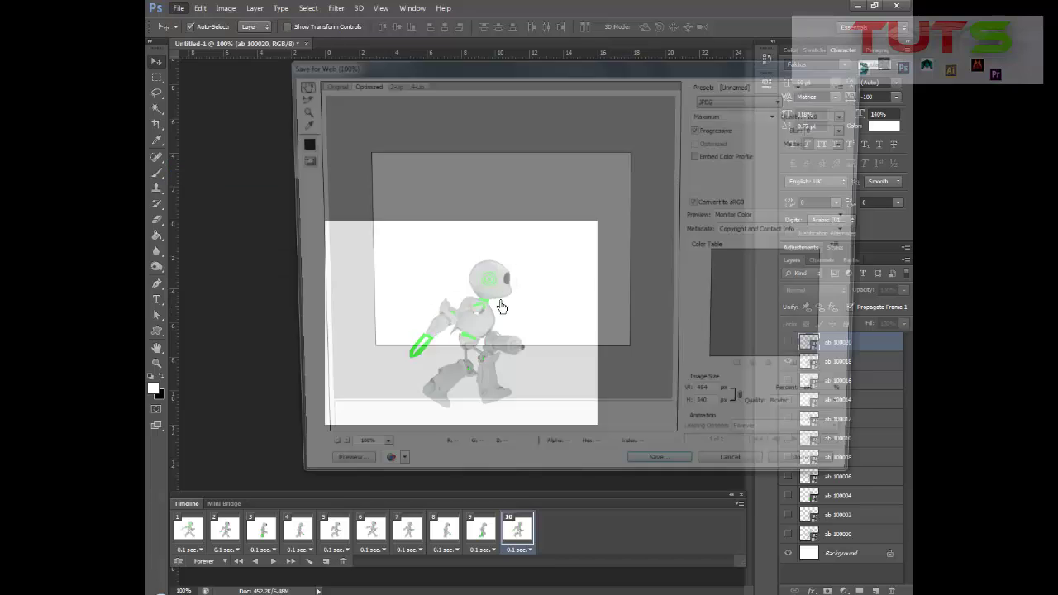
pyautogui.click(724, 101)
pyautogui.click(721, 124)
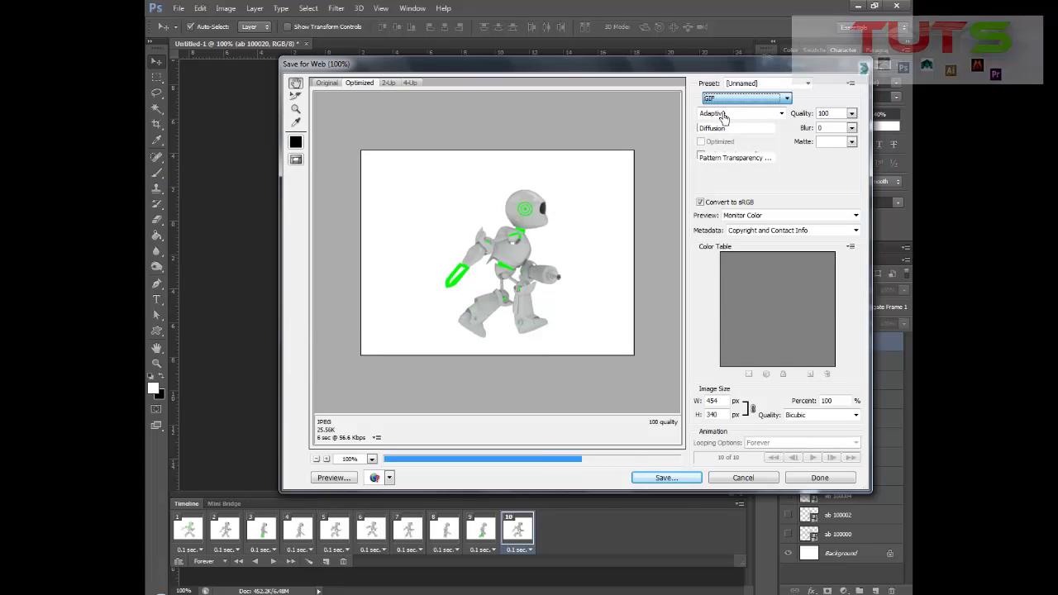
# Try Perceptual, then keep Adaptive colour reduction with 100% dither, and play the preview.
pyautogui.click(722, 116)
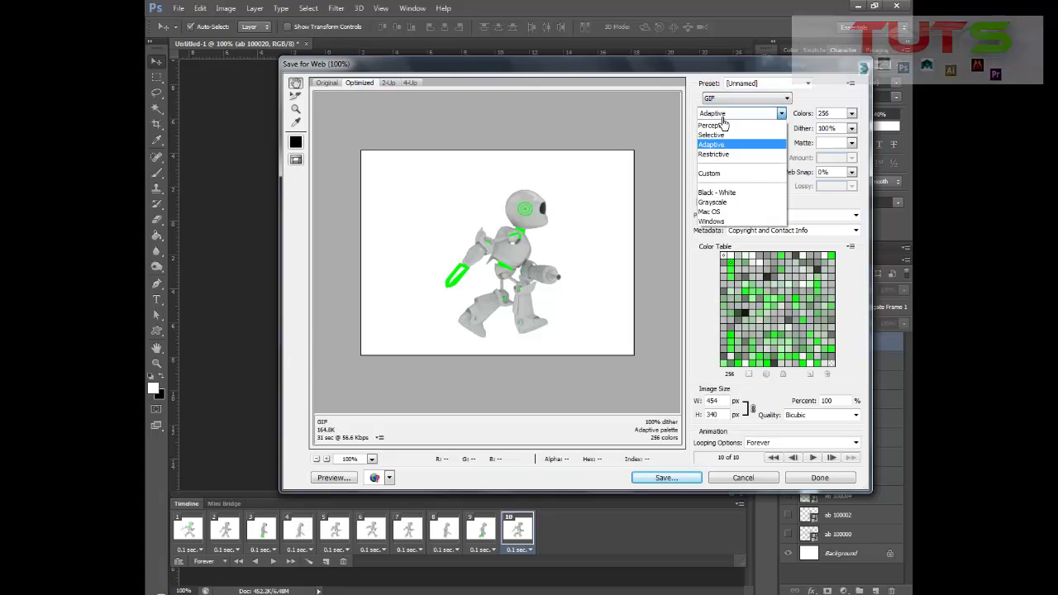
pyautogui.click(725, 149)
pyautogui.click(724, 114)
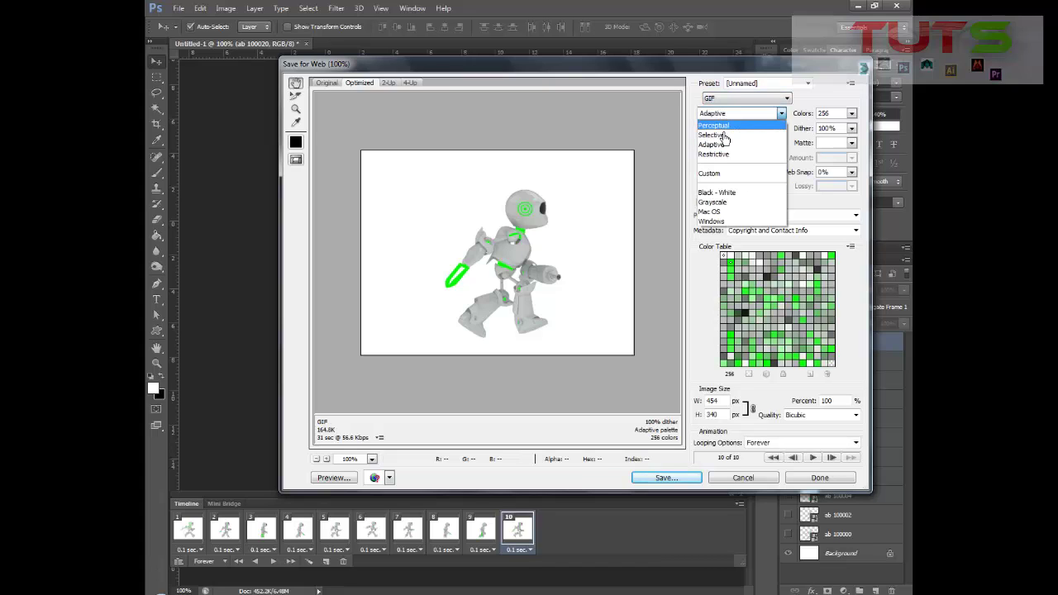
pyautogui.click(719, 125)
pyautogui.click(724, 114)
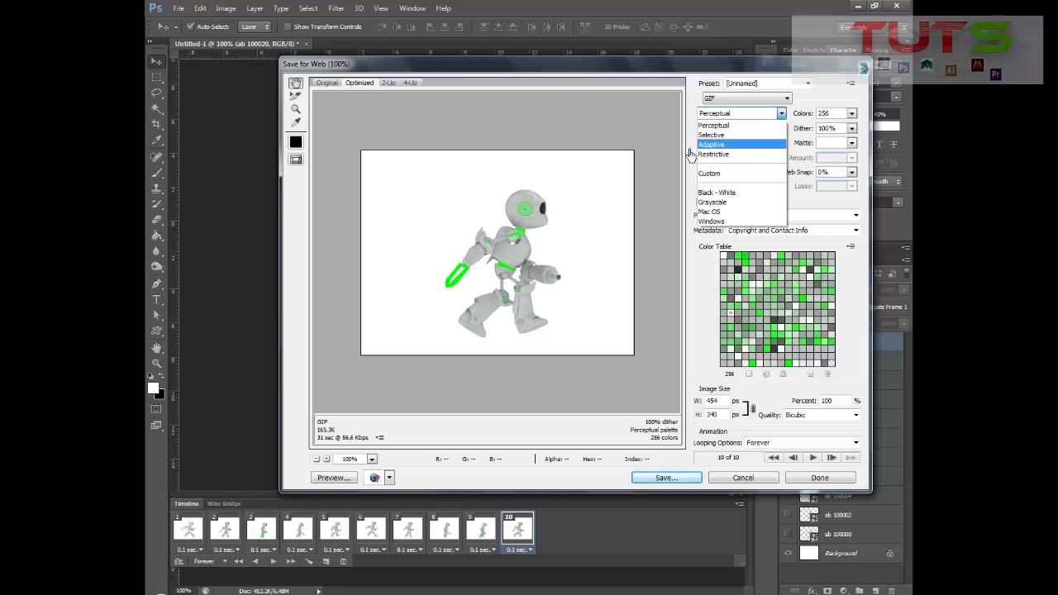
pyautogui.click(728, 147)
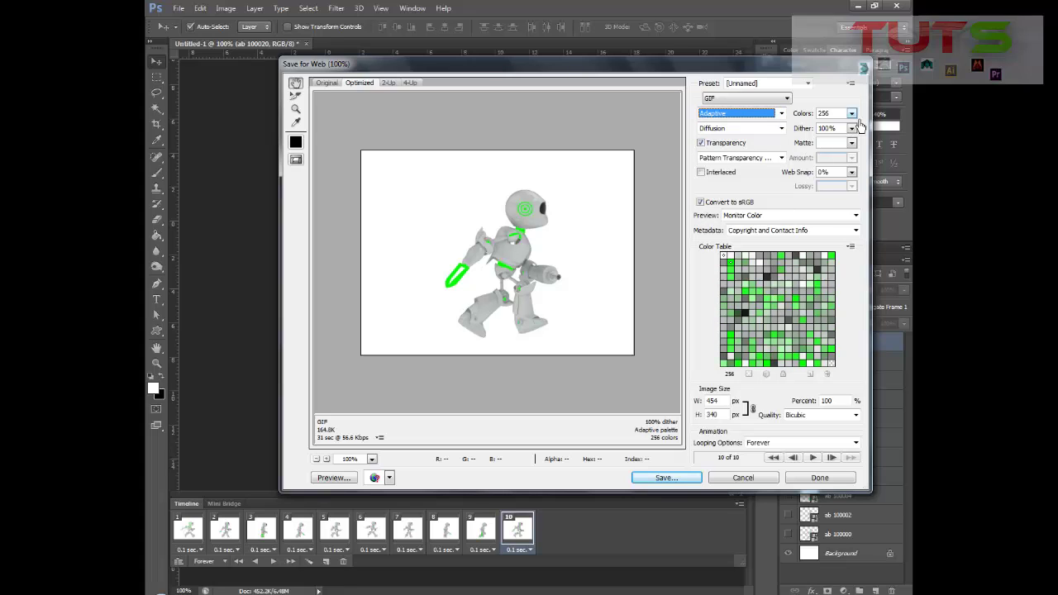
pyautogui.click(851, 130)
pyautogui.click(853, 133)
pyautogui.click(821, 460)
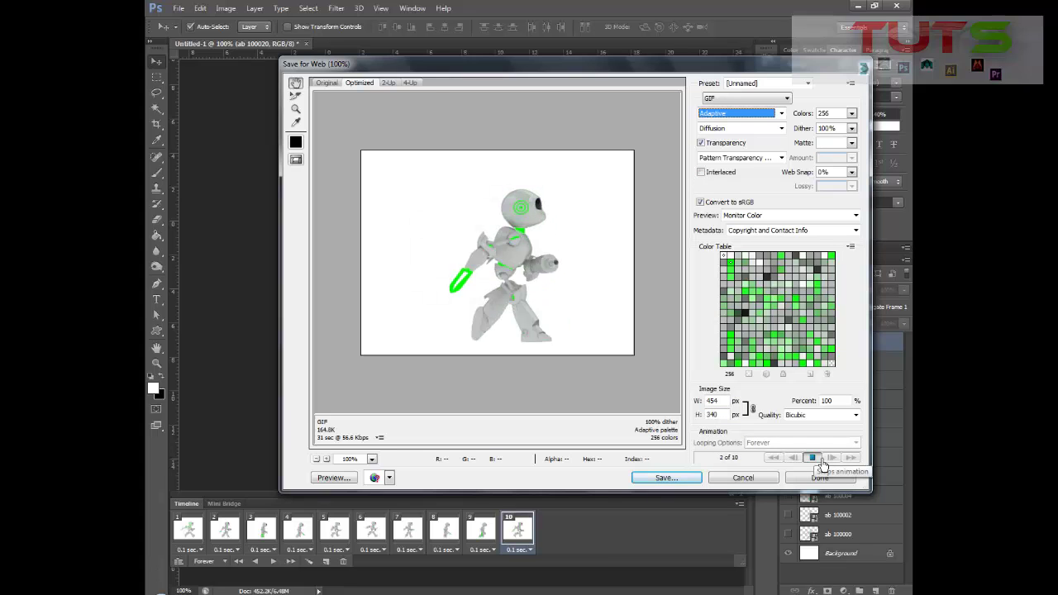
# Save the optimized animation as tutorial.gif in Documents > MY WORKS.
pyautogui.click(687, 482)
pyautogui.click(335, 218)
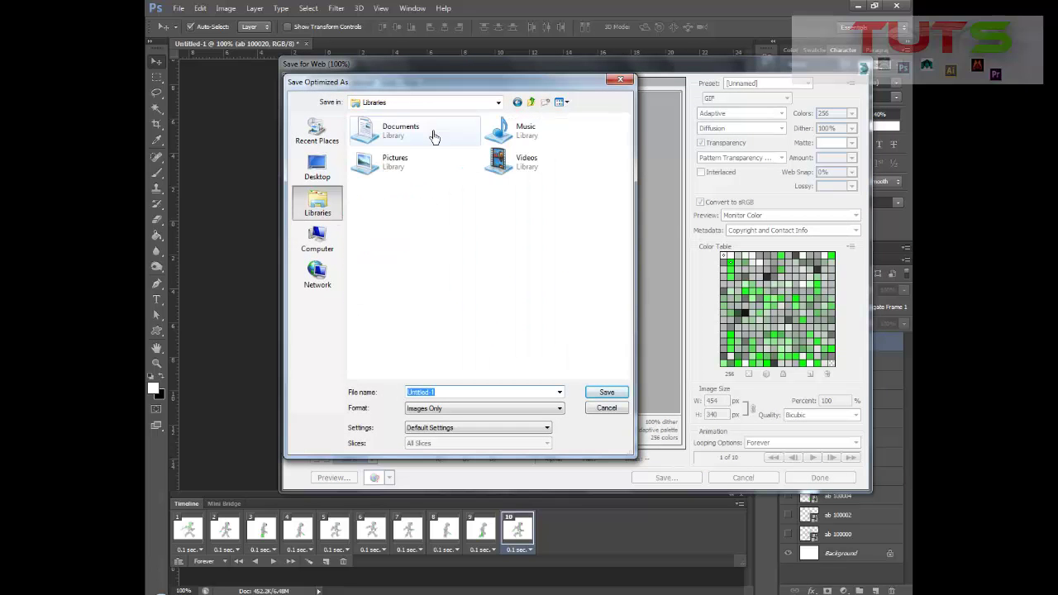
pyautogui.doubleClick(413, 137)
pyautogui.click(399, 174)
pyautogui.doubleClick(399, 174)
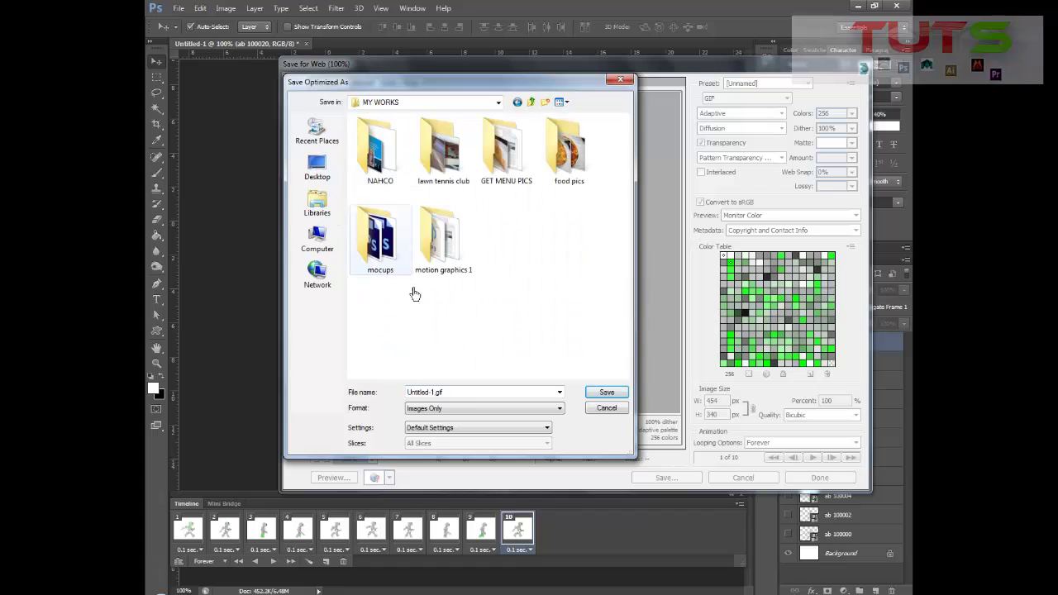
pyautogui.doubleClick(441, 394)
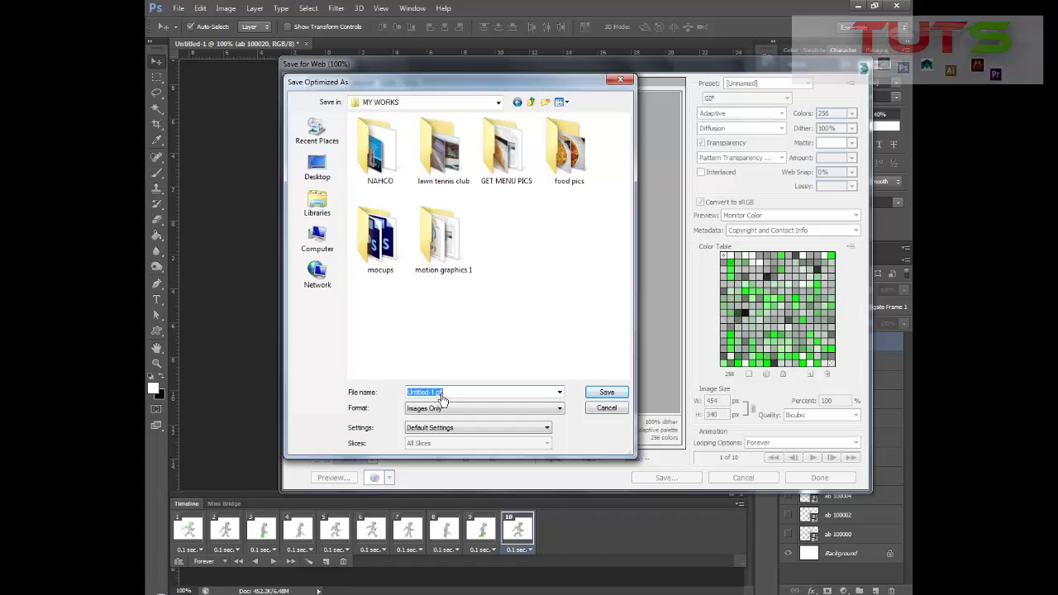
pyautogui.moveTo(435, 394); pyautogui.dragTo(374, 392)
pyautogui.write('tutoria')
pyautogui.click(616, 397)
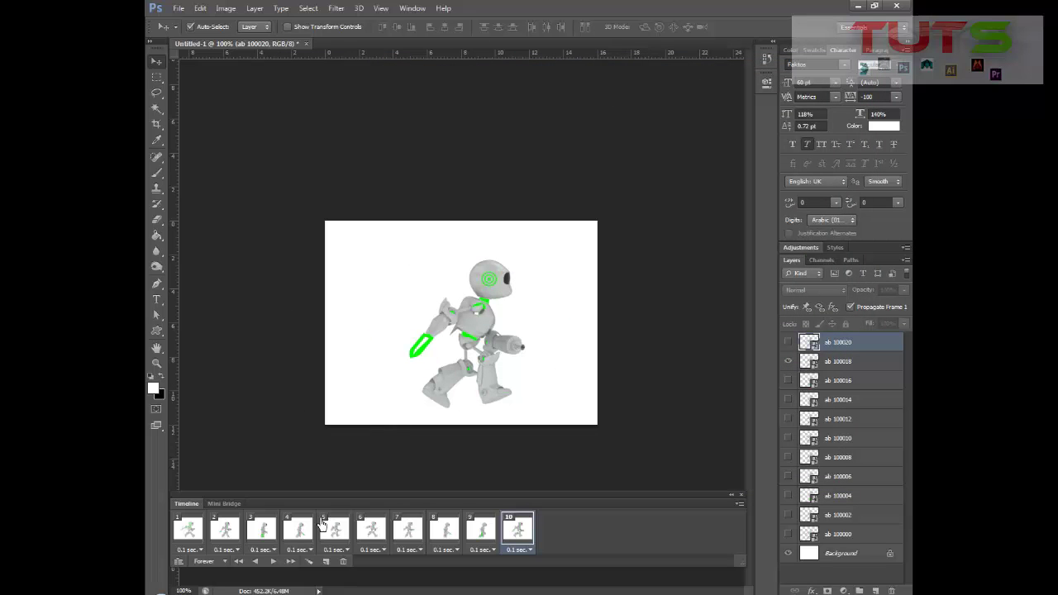
# Find tutorial.gif in the MY WORKS folder and preview it in the photo viewer.
pyautogui.press('super+e')
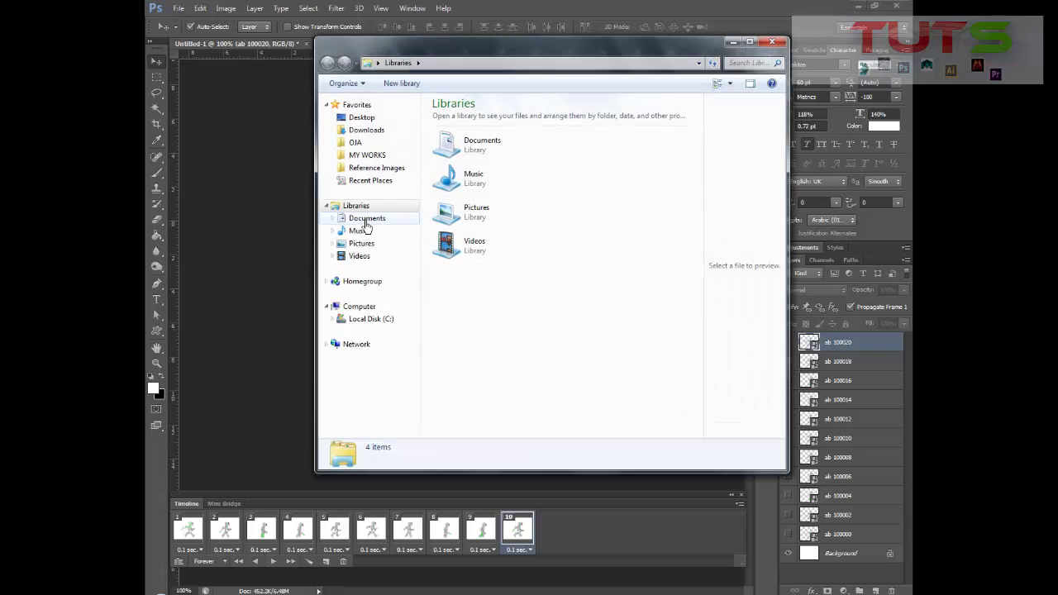
pyautogui.click(368, 154)
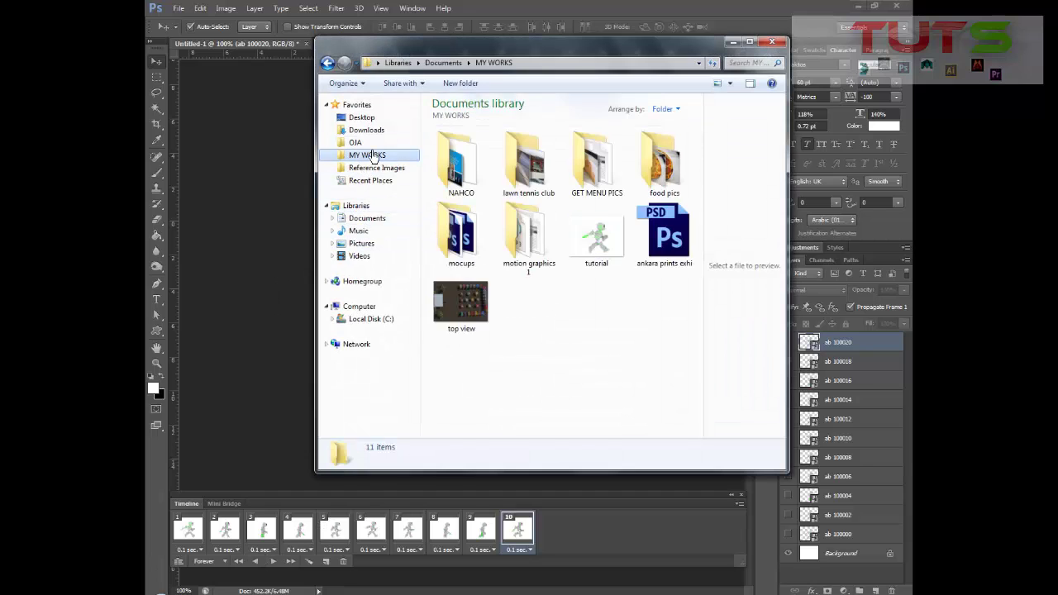
pyautogui.click(598, 248)
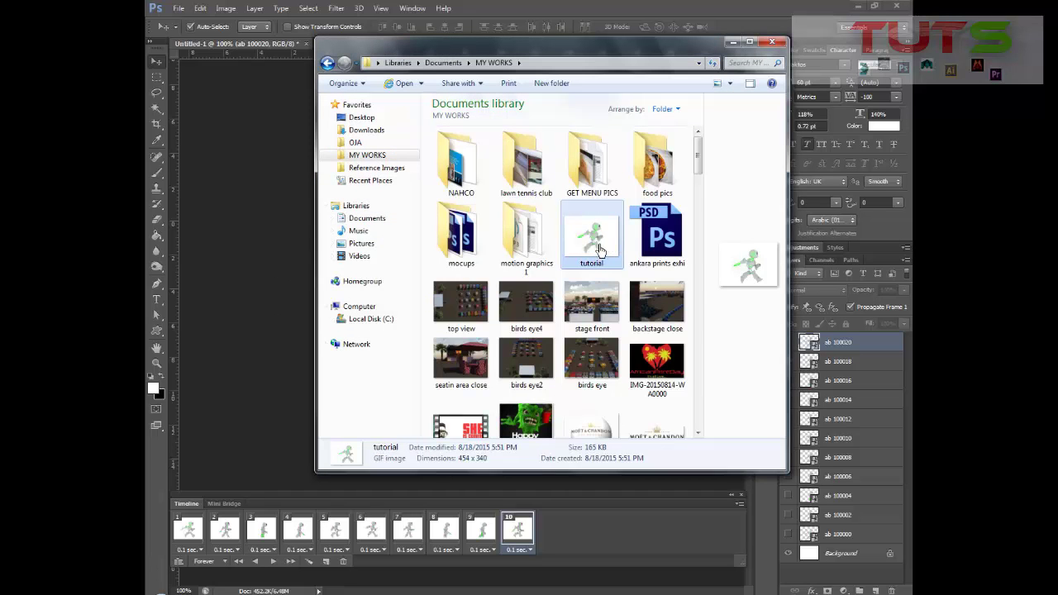
pyautogui.rightClick(598, 248)
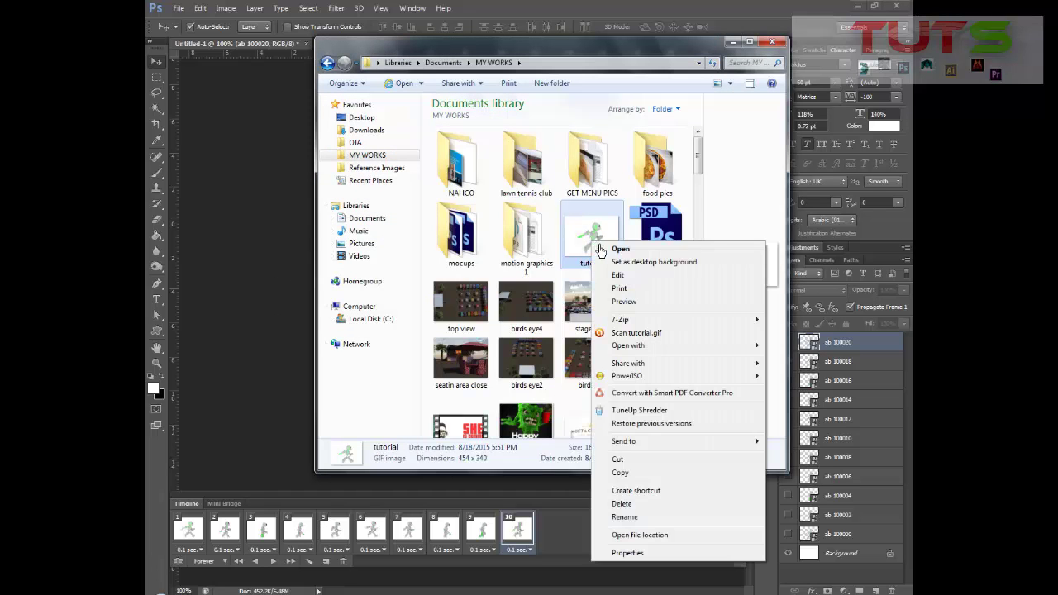
pyautogui.click(624, 302)
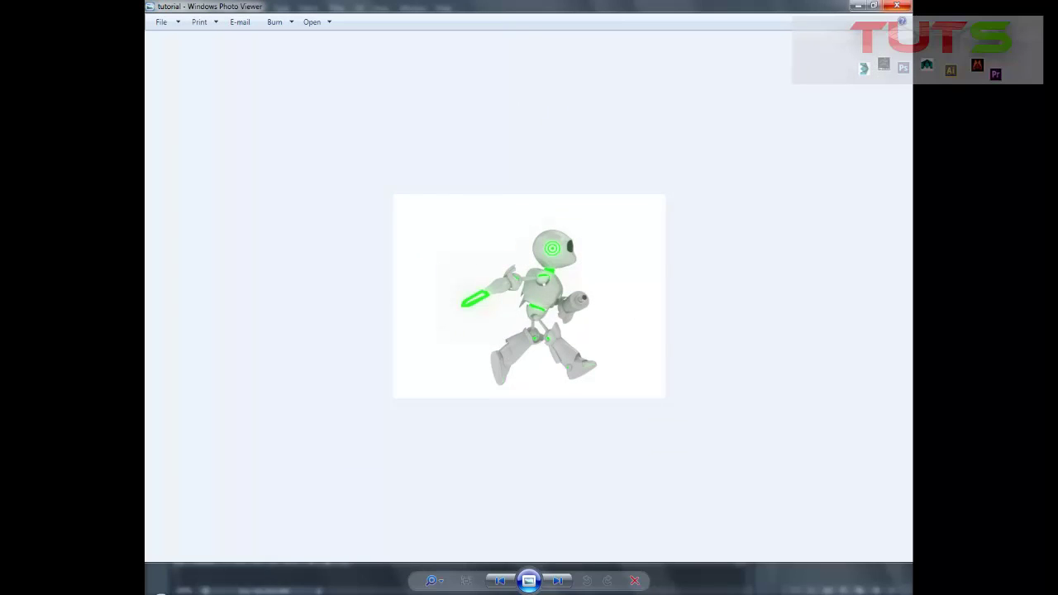
pyautogui.click(896, 6)
# Open tutorial.gif in Internet Explorer.
pyautogui.rightClick(585, 247)
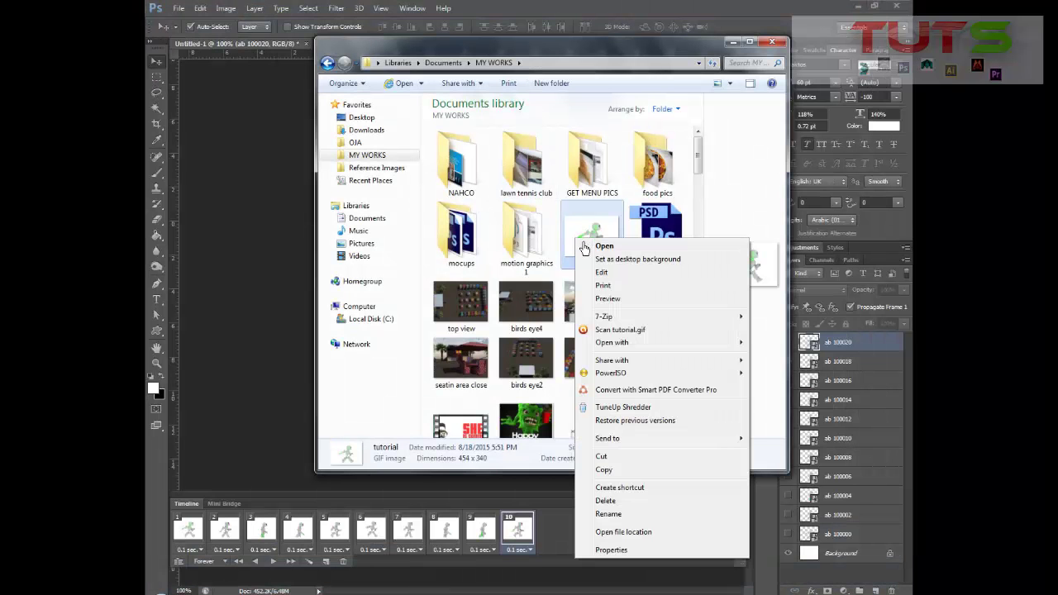
pyautogui.moveTo(631, 346)
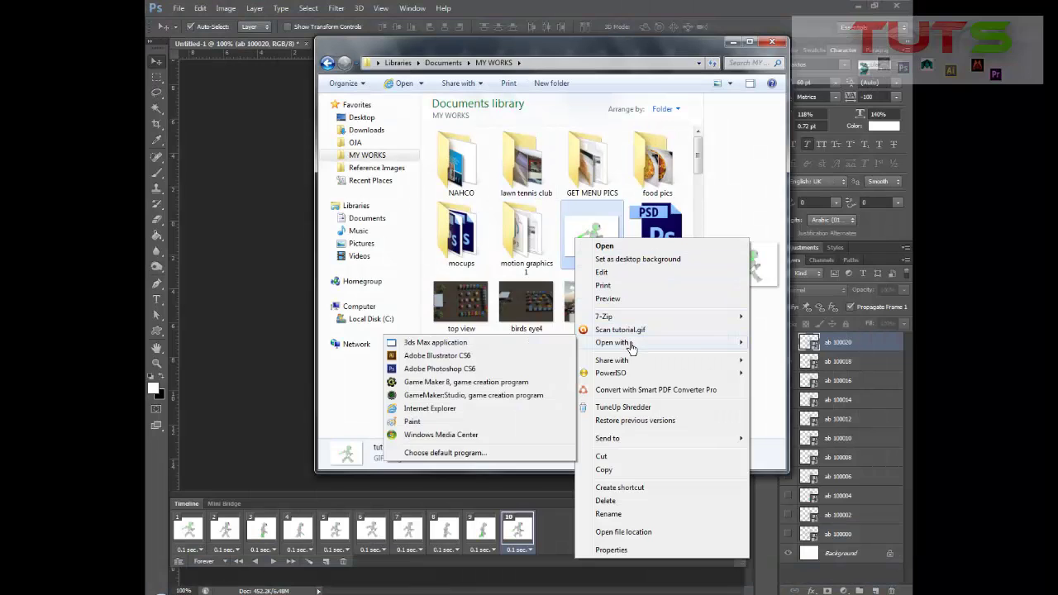
pyautogui.click(440, 409)
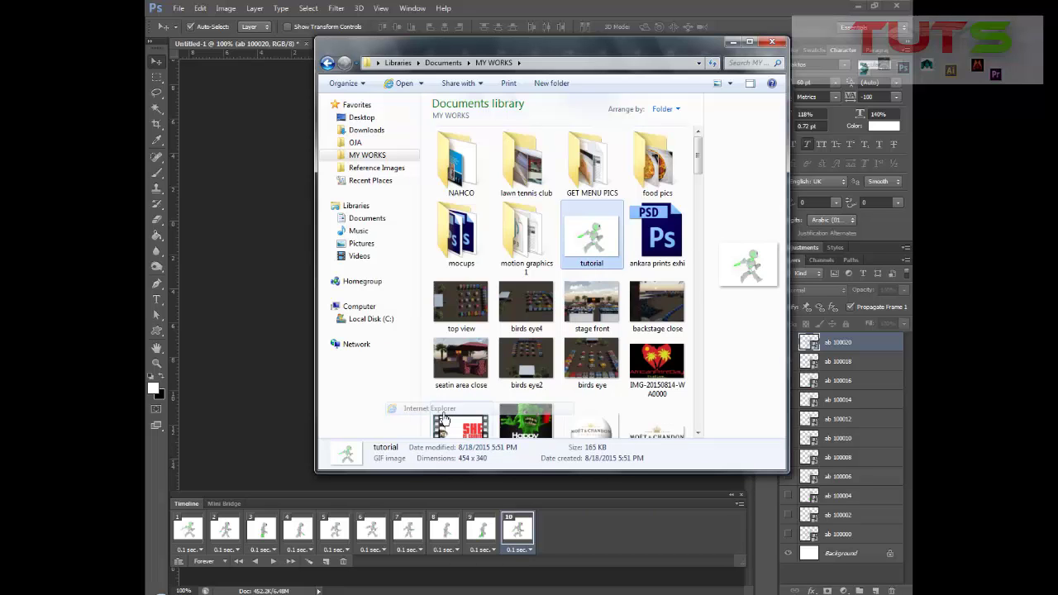